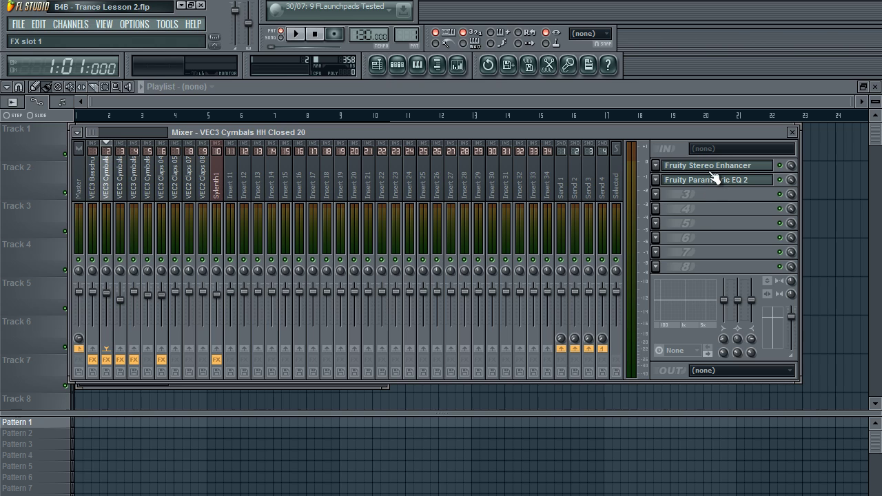
Inspect the effects loaded on the VEC3 Cymbals mixer tracks 3, 4 and 5
click(121, 183)
click(689, 169)
click(690, 171)
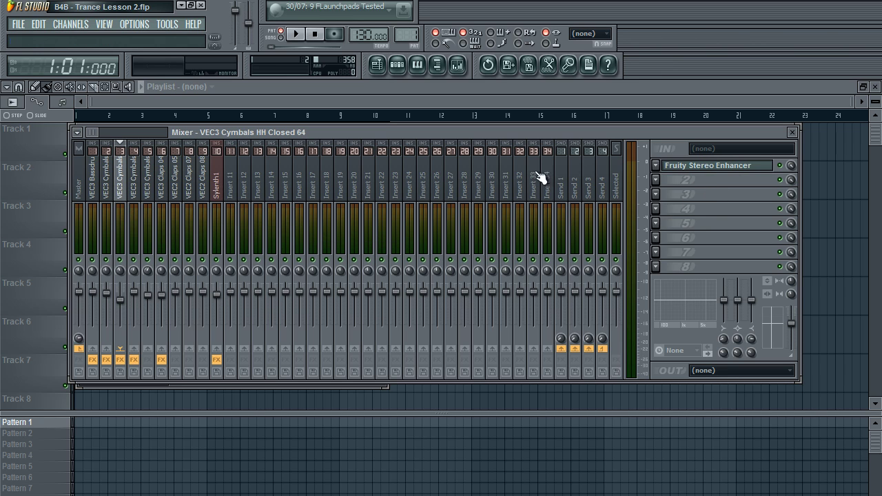
click(131, 189)
click(681, 171)
click(687, 170)
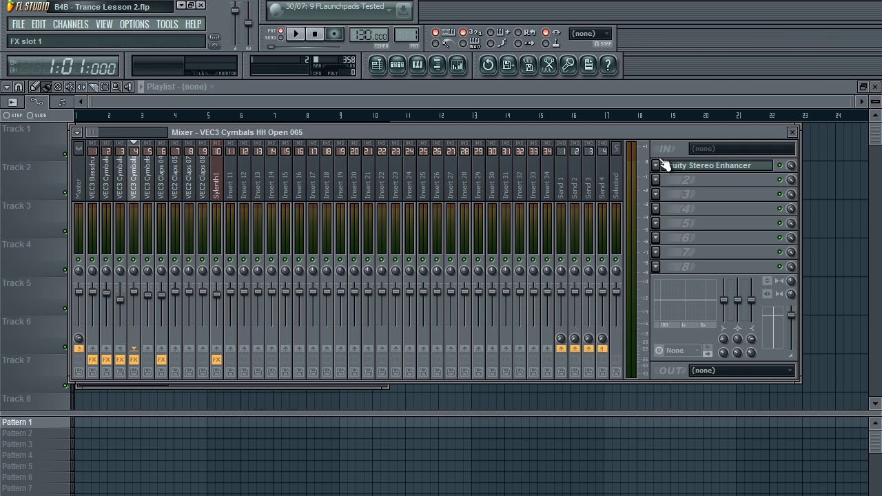
click(149, 181)
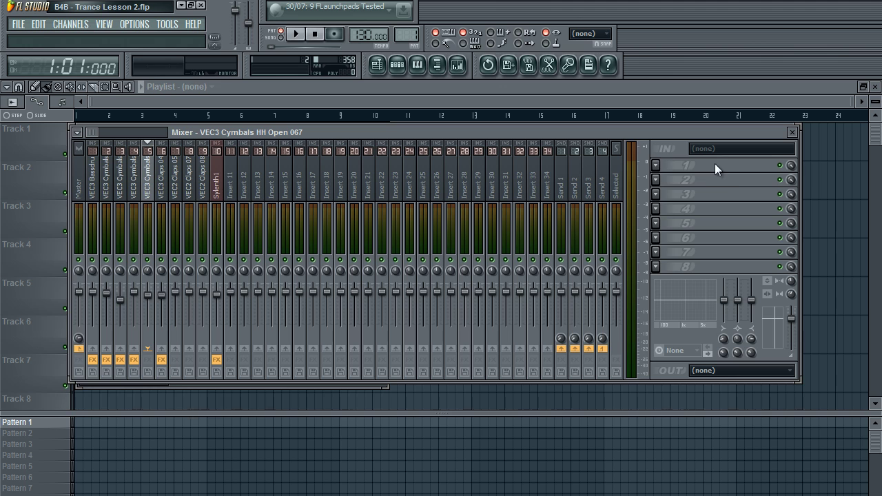
Bring up the step sequencer and view the channel settings of the VEC3 Cymbals HH Open 067 sample
click(396, 65)
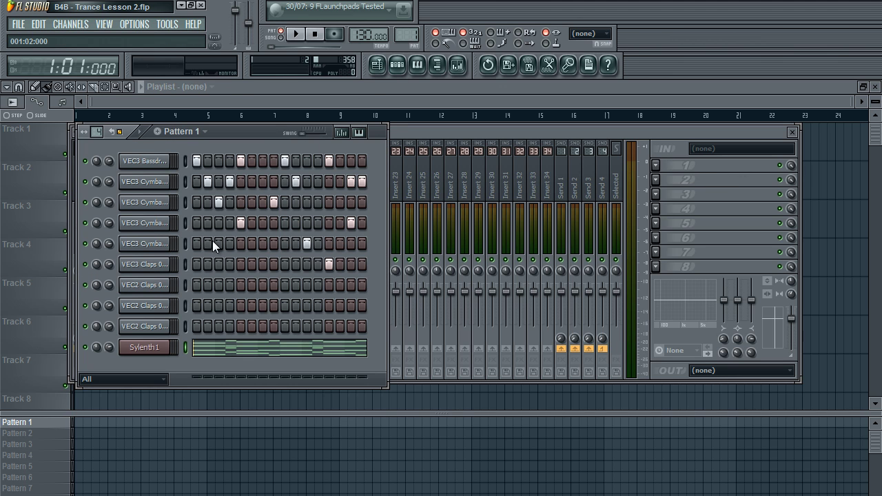
click(171, 245)
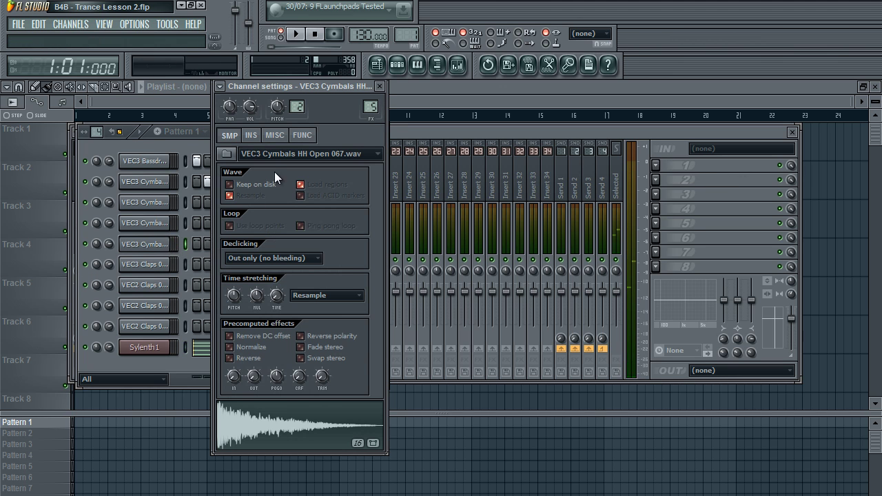
click(176, 261)
click(379, 86)
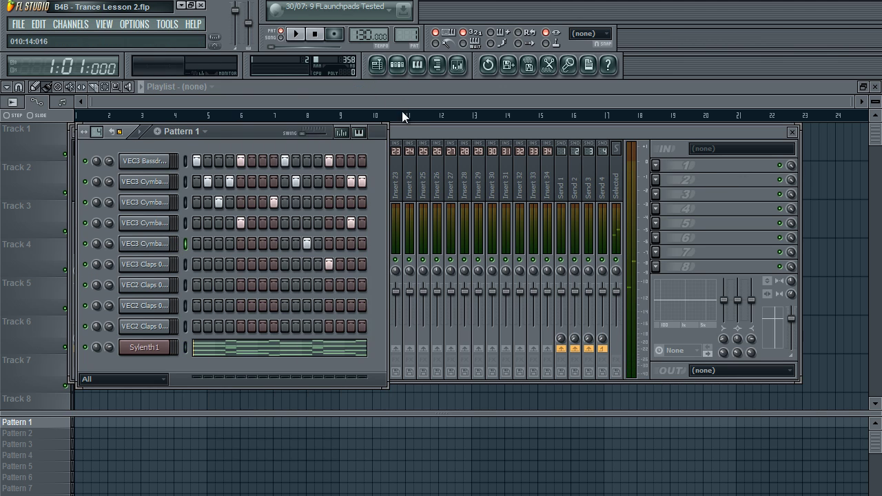
Review the effects on the Claps 048, Bassdrums and HH Closed 20 mixer tracks, including the closed hat's Fruity Stereo Enhancer
click(413, 130)
click(163, 188)
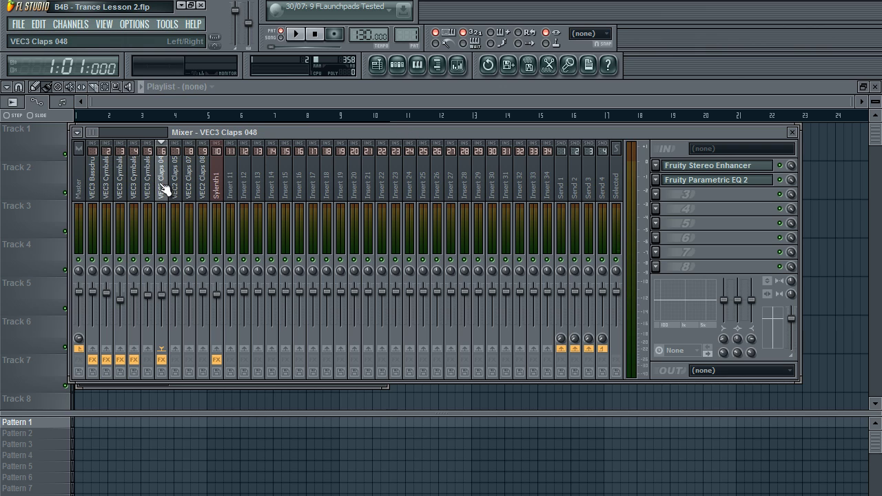
click(97, 184)
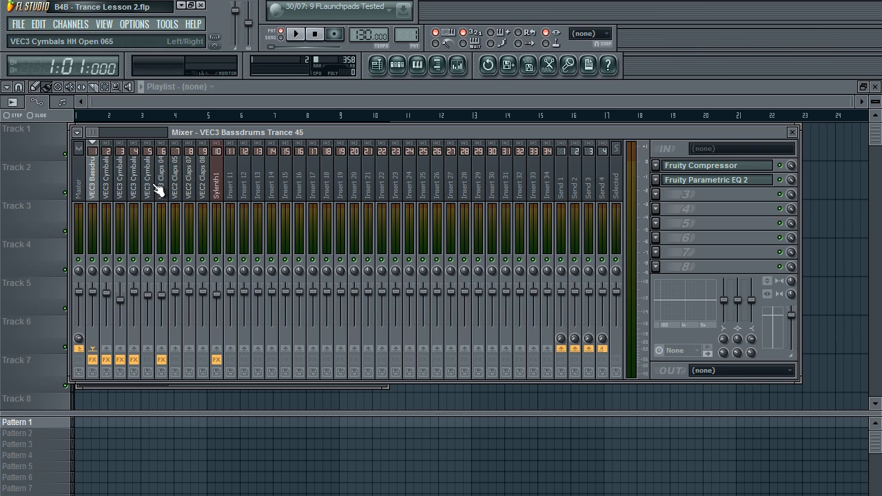
click(105, 185)
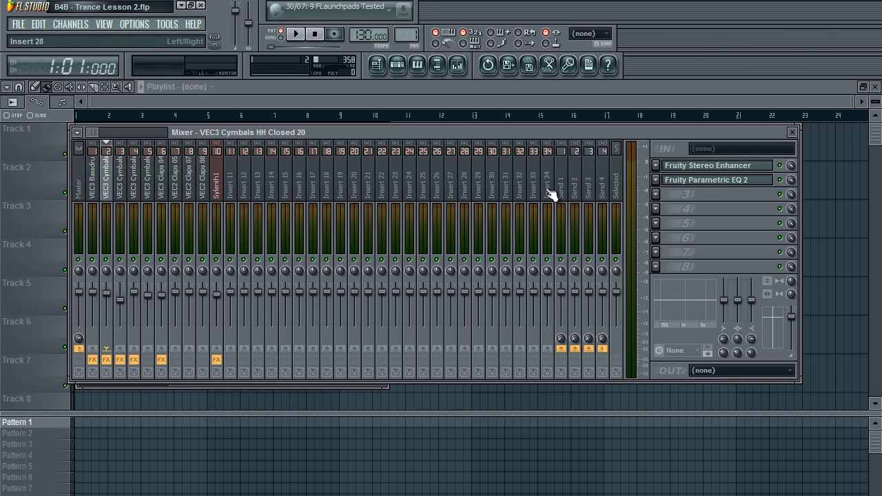
click(690, 168)
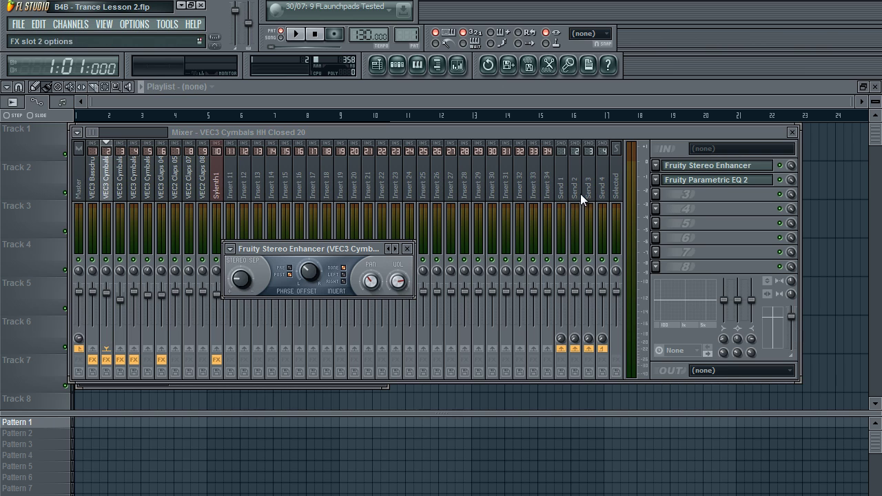
click(407, 249)
Examine the Fruity Parametric EQ 2 curve on the VEC3 Bassdrums Trance 45 mixer track
click(91, 188)
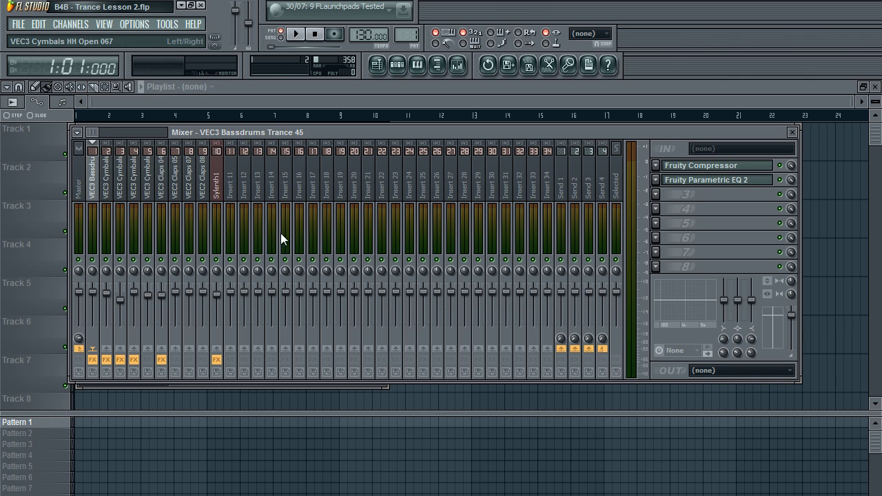
click(706, 182)
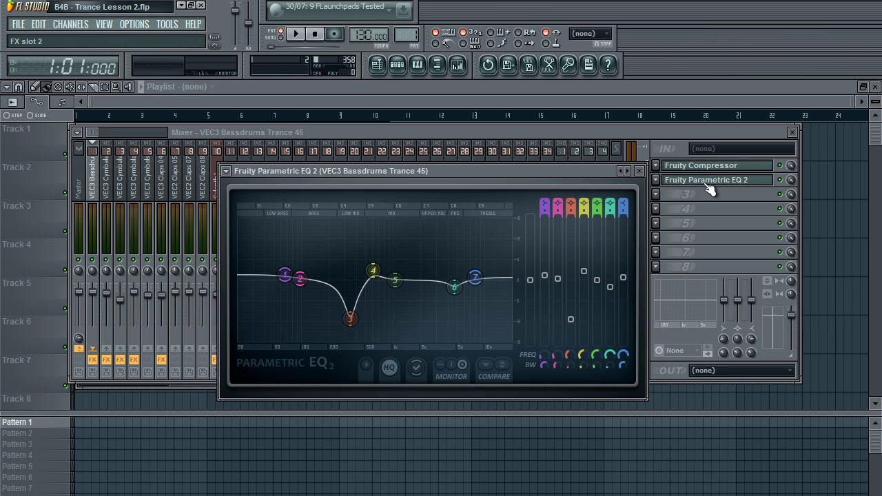
click(709, 182)
Close the mixer and listen to Pattern 1 with the drums and Sylenth1 together
click(792, 132)
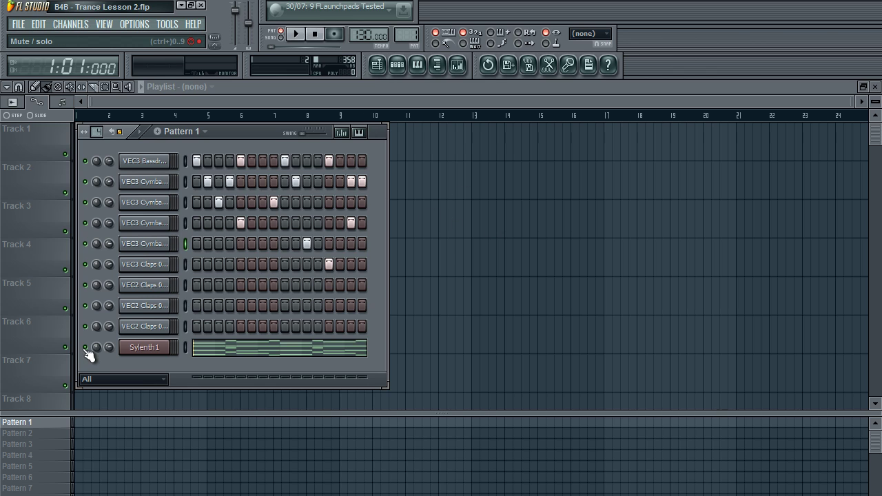
key(space)
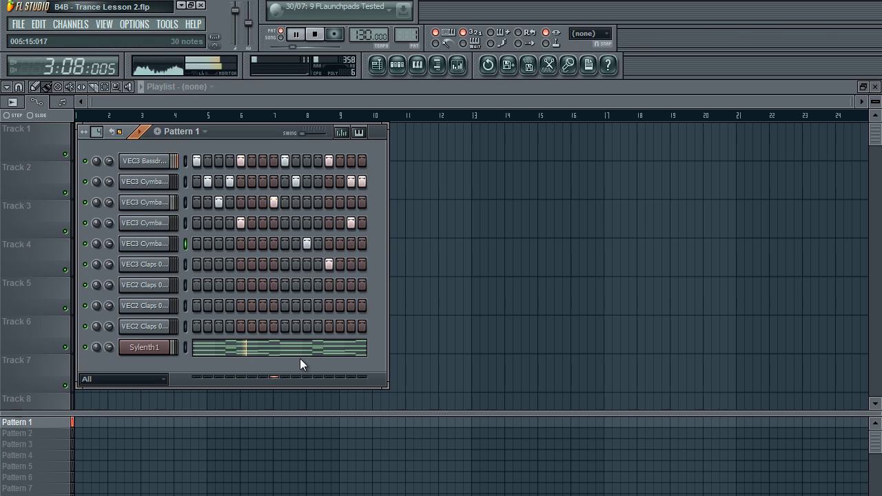
key(space)
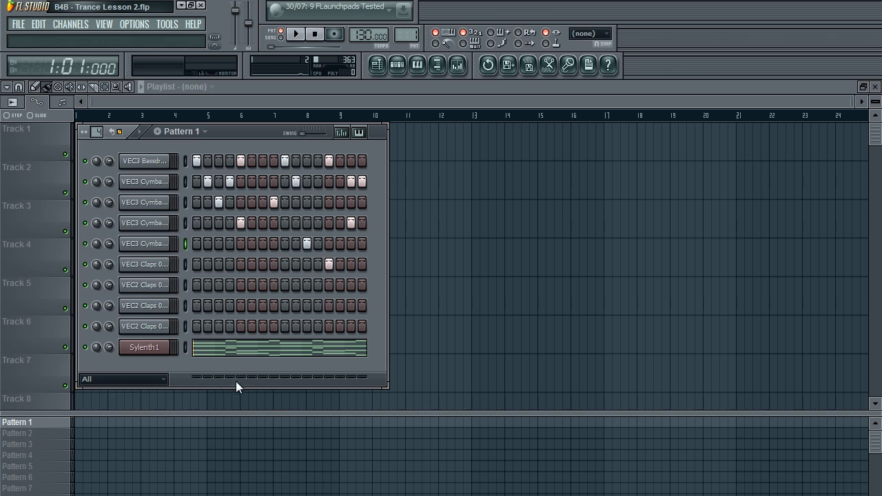
Cut the Sylenth1 notes from Pattern 1, paste them into Pattern 3 and return to Pattern 2
right_click(168, 340)
click(279, 413)
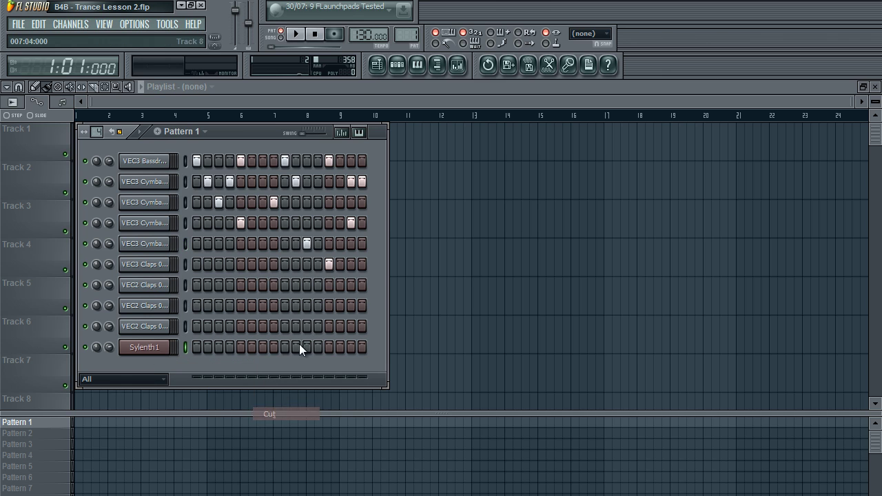
scroll(407, 28, up, 2)
right_click(154, 348)
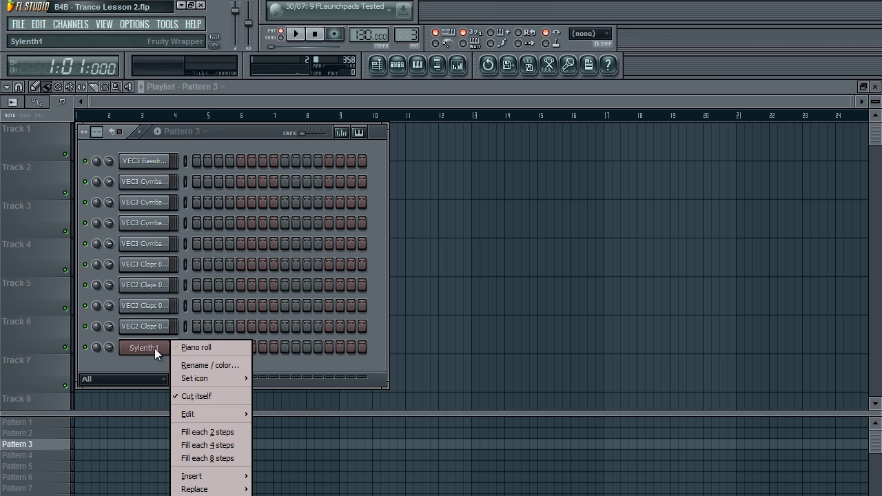
mouse_move(233, 413)
click(269, 442)
scroll(406, 34, down, 2)
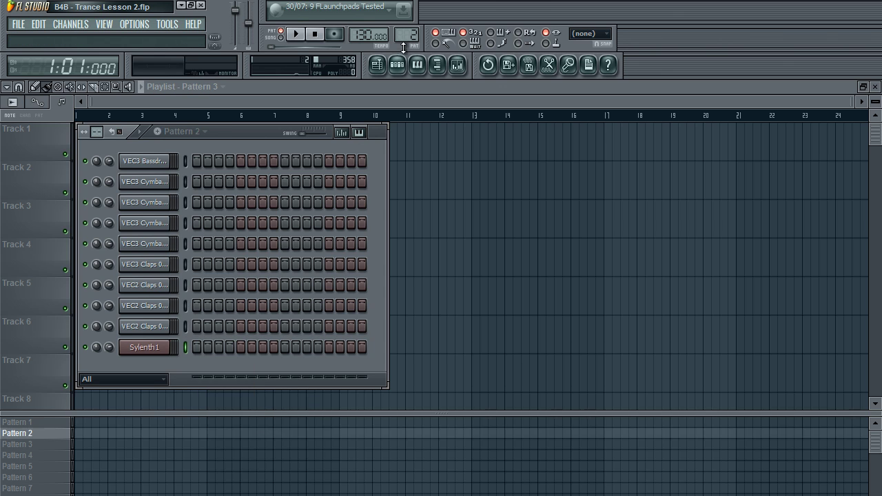
Enlarge the playlist's pattern list, clone Pattern 1 and bring the step sequencer back up
drag(51, 415, 55, 354)
right_click(46, 361)
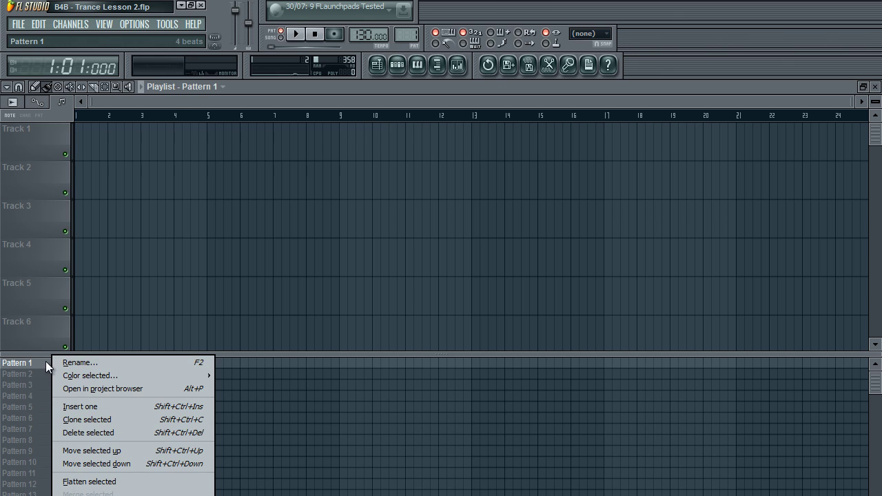
click(98, 419)
click(397, 64)
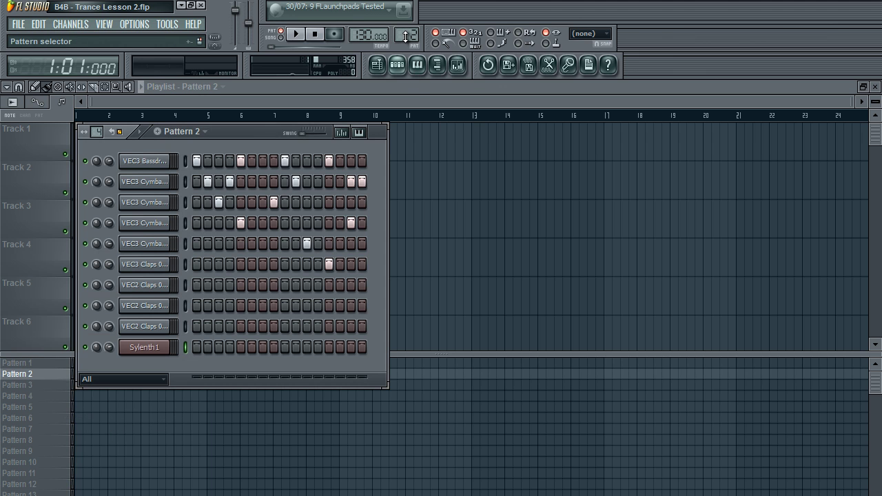
Switch back and forth between Pattern 1 and Pattern 2 to compare their drum steps
scroll(408, 39, down, 1)
scroll(408, 40, up, 1)
scroll(412, 36, down, 1)
scroll(413, 35, up, 1)
scroll(414, 35, down, 1)
scroll(414, 35, up, 1)
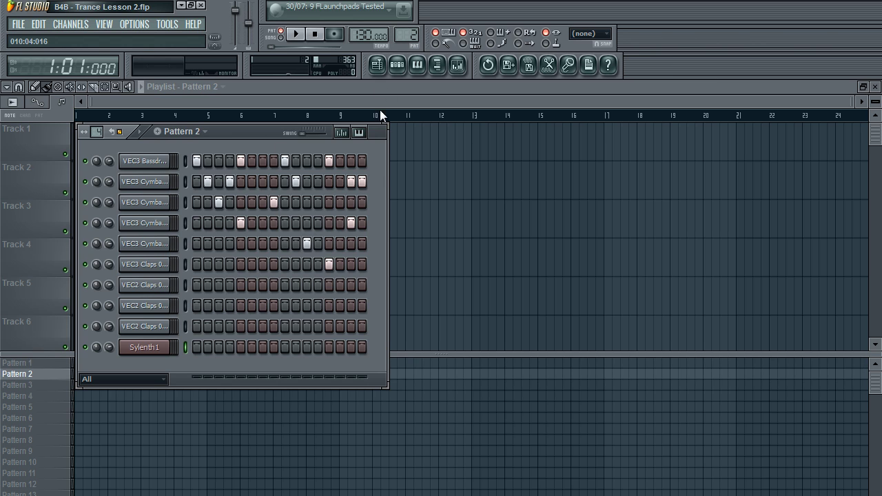
scroll(404, 33, down, 1)
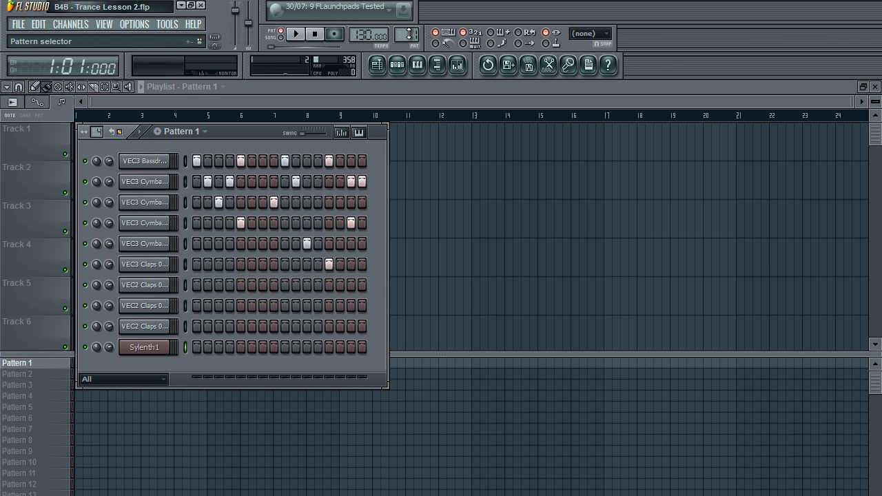
scroll(409, 34, up, 1)
View the sample settings of the HH Open 067 channel and listen to Pattern 2
click(146, 245)
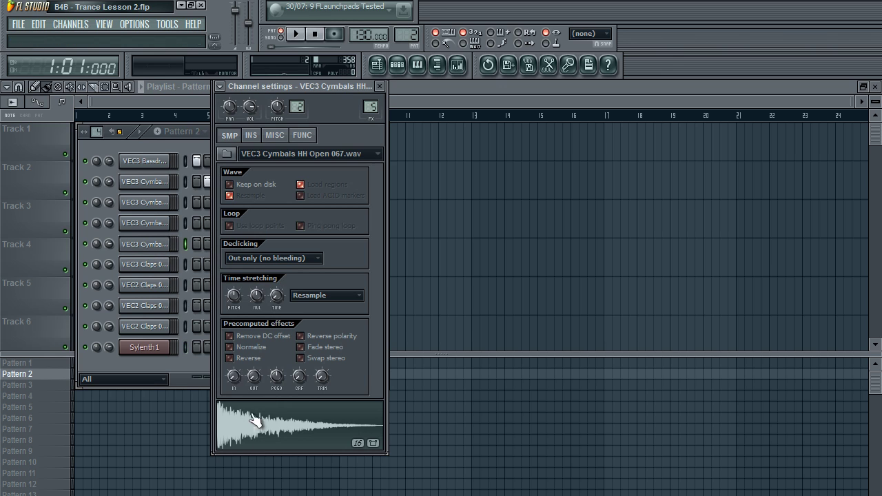
click(197, 237)
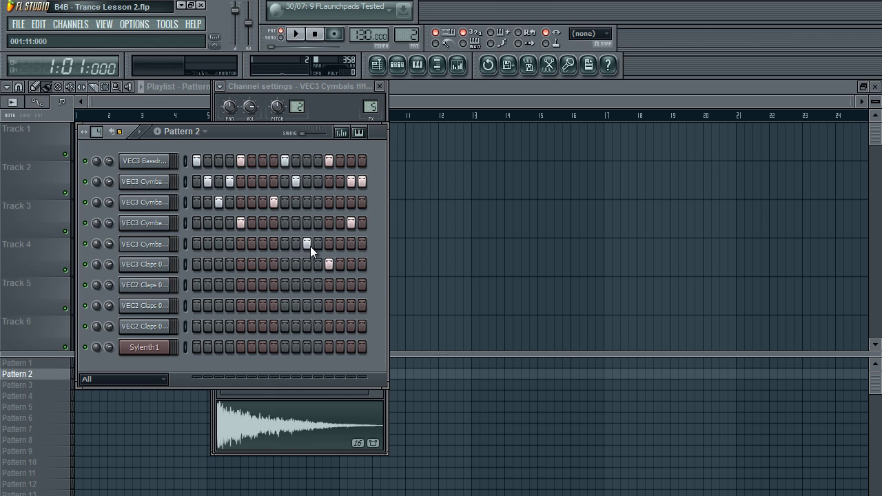
key(space)
click(379, 87)
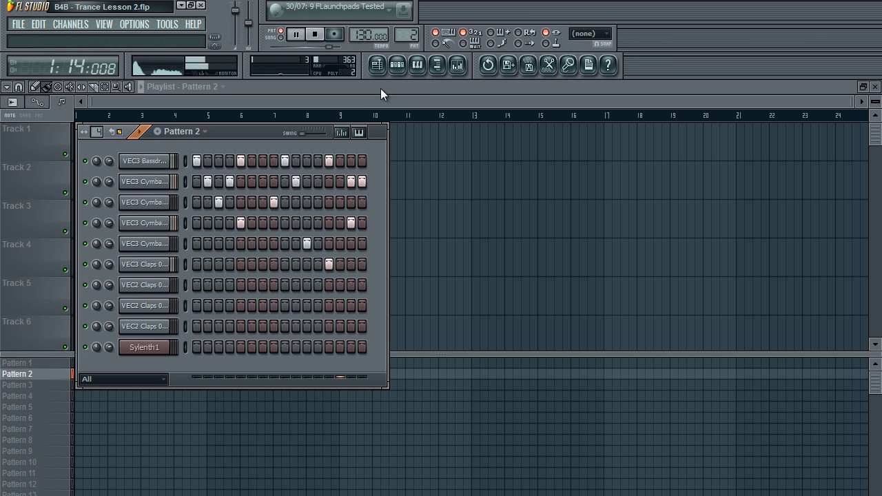
key(space)
In Pattern 1, remove step 11 from the HH Open 067 channel and step 10 from the HH Closed 20 channel, listening to the loop
scroll(409, 34, down, 1)
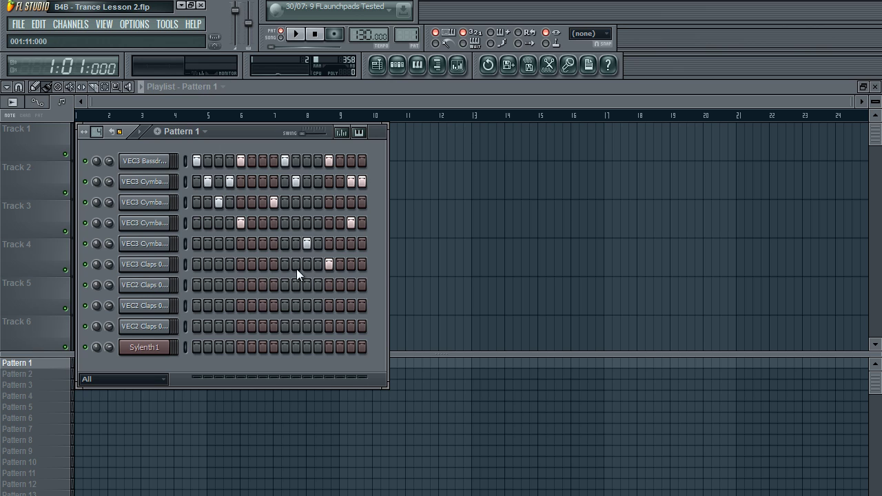
click(306, 243)
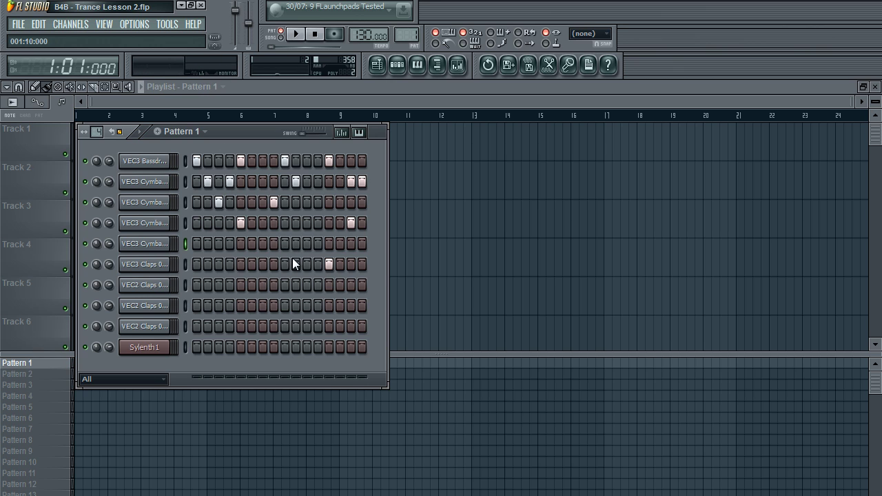
key(space)
click(278, 204)
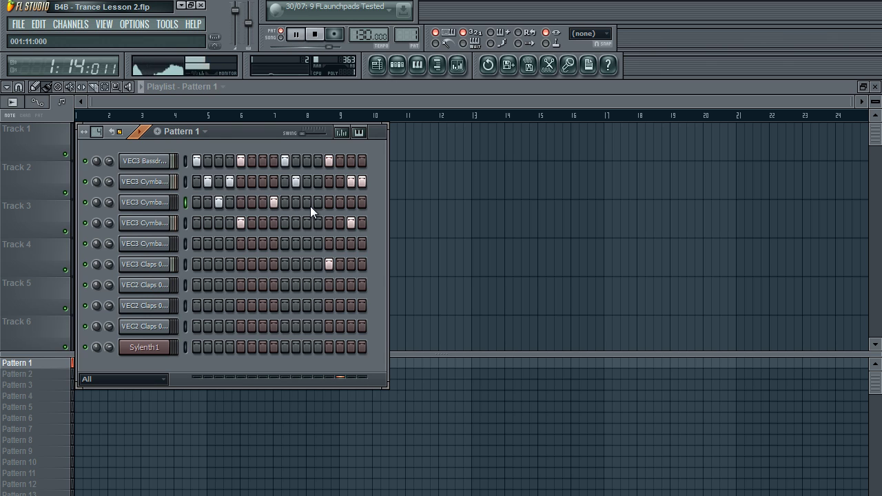
click(297, 182)
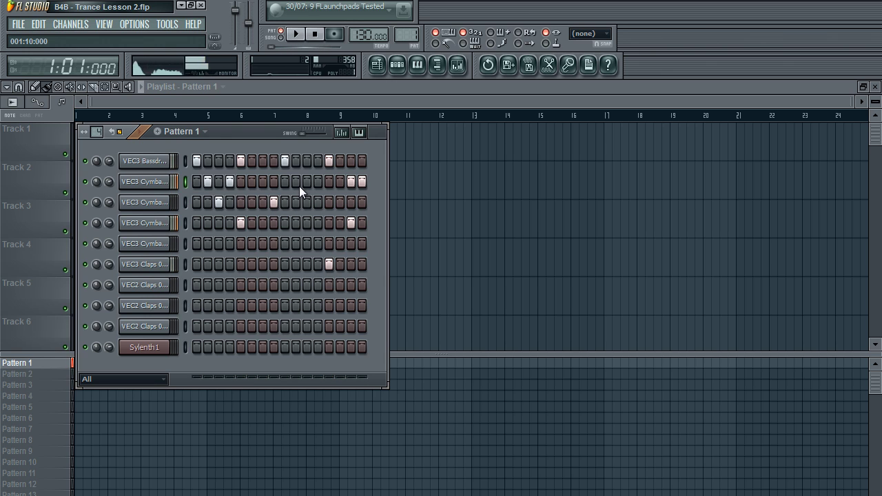
Replace steps 2 and 4 of the HH Closed 20 channel with step 3, move HH Closed 64's step 3 to step 4, and audition
click(219, 202)
click(229, 182)
click(208, 182)
click(219, 203)
click(218, 182)
click(218, 202)
key(space)
click(219, 203)
key(space)
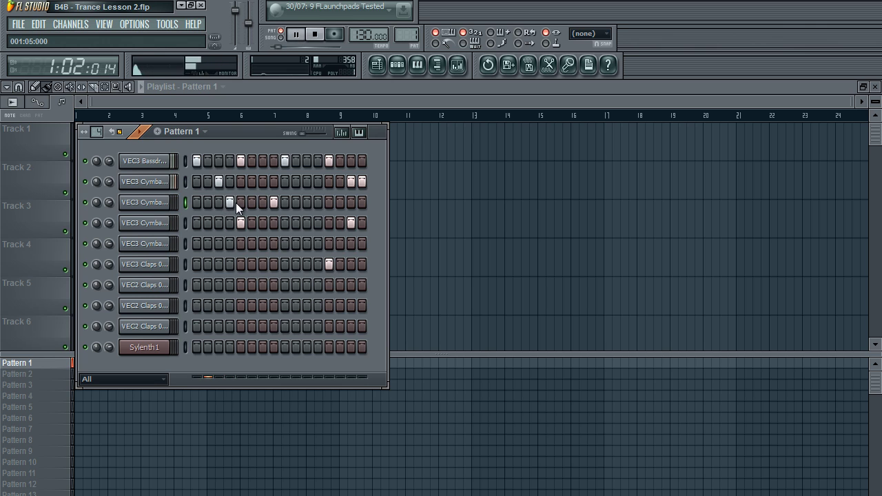
key(space)
Move the HH Closed 20 hit from step 3 to step 4 and restore the HH Closed 64 hit on step 3
click(218, 184)
click(230, 182)
key(space)
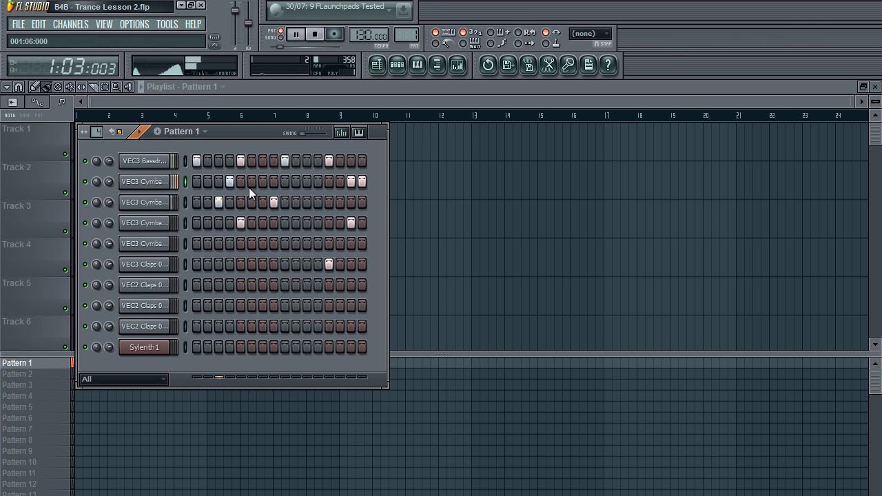
Audition Pattern 1 and add a hit on step 7 of the HH Closed 20 channel
key(space)
key(space)
key(space)
key(space)
click(263, 182)
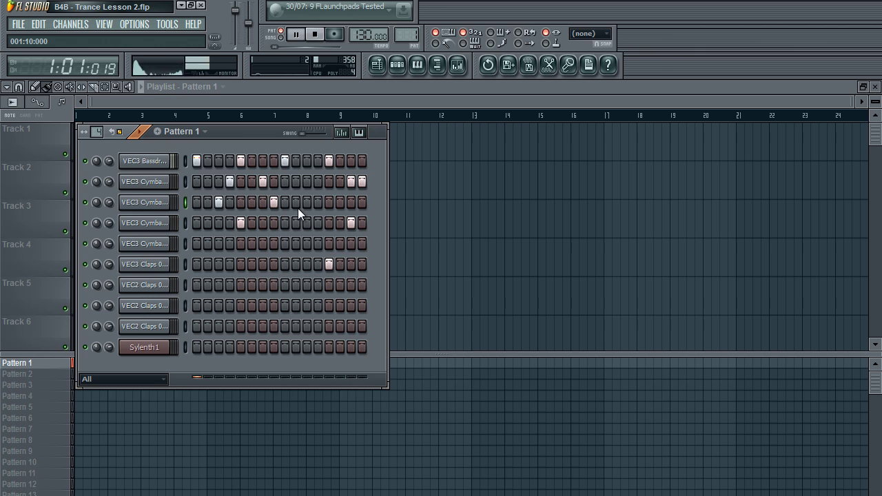
key(space)
Hide the step sequencer and place Pattern 1 on Track 1 at bar 1 and Pattern 2 on Track 2 at bar 2
click(397, 64)
click(126, 145)
drag(126, 146, 93, 145)
click(31, 373)
click(118, 187)
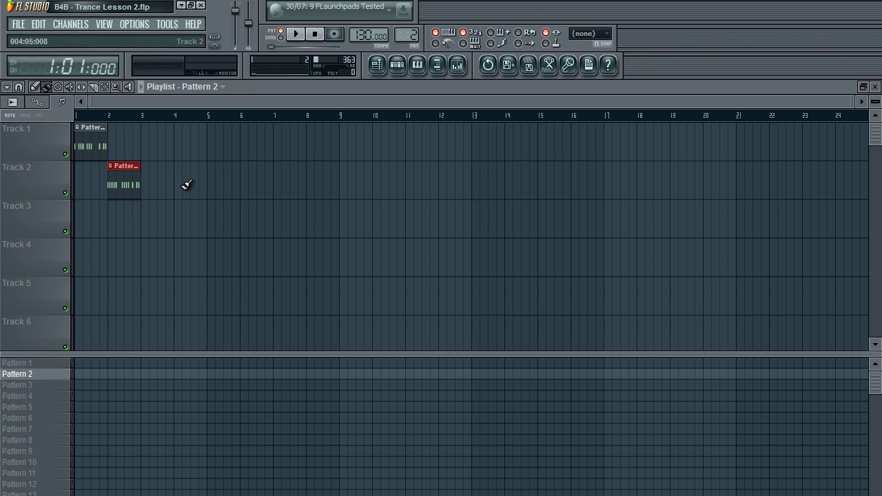
Place another Pattern 1 clip on Track 1 at bar 3 and a Pattern 2 clip on Track 2 at bar 4
click(55, 363)
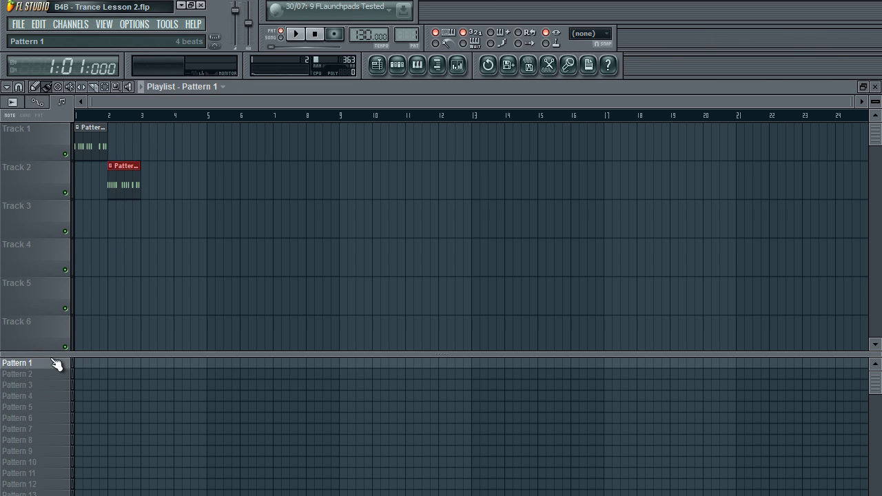
click(151, 153)
click(182, 182)
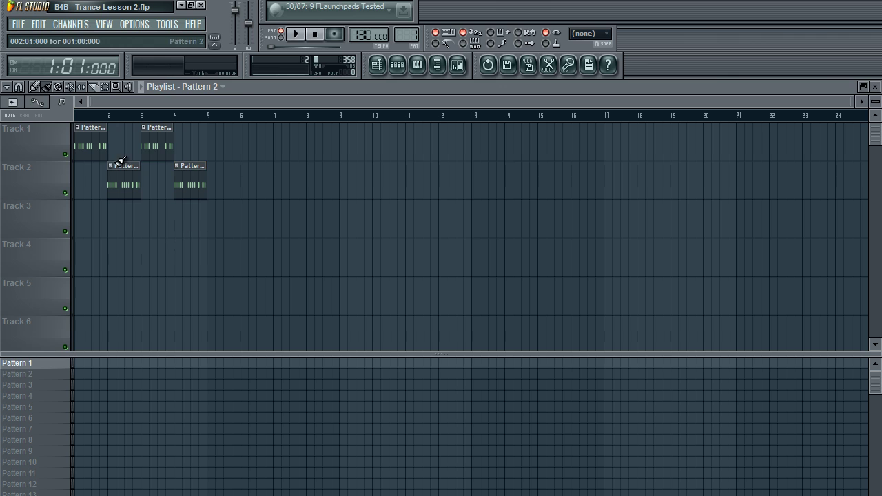
Switch playback to song mode and audition the four-bar arrangement of alternating drum patterns
click(280, 38)
click(295, 34)
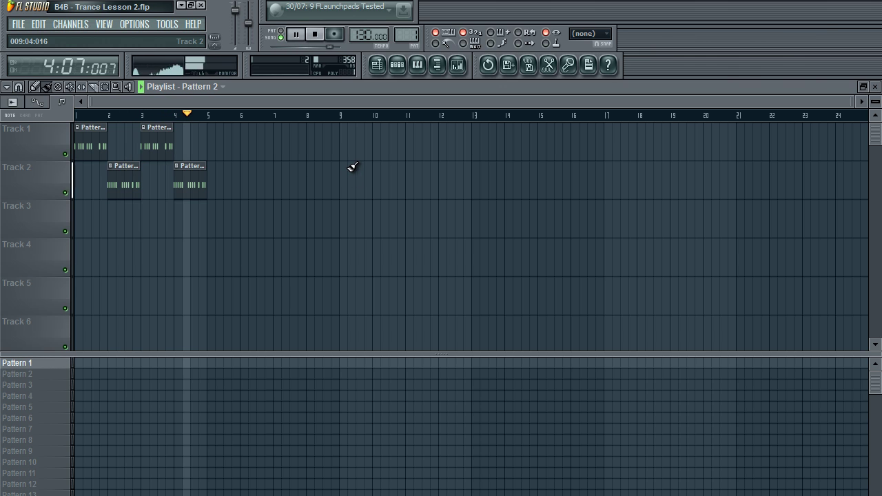
click(396, 65)
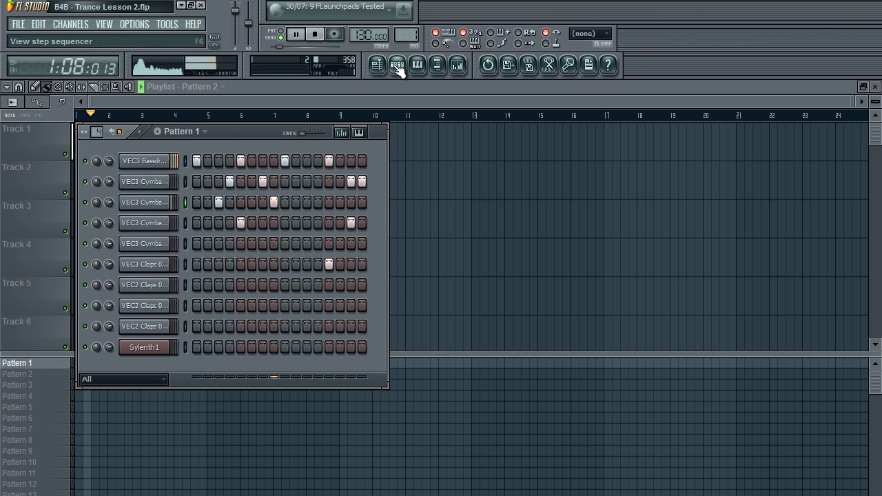
click(397, 66)
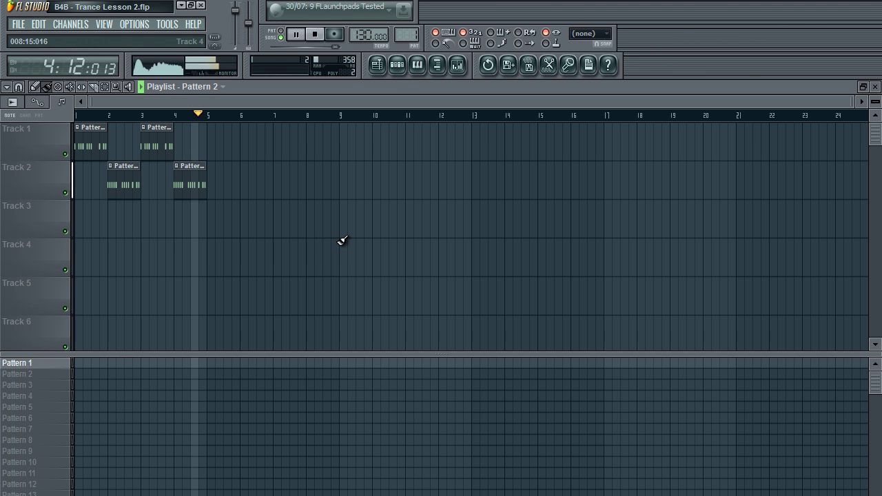
key(space)
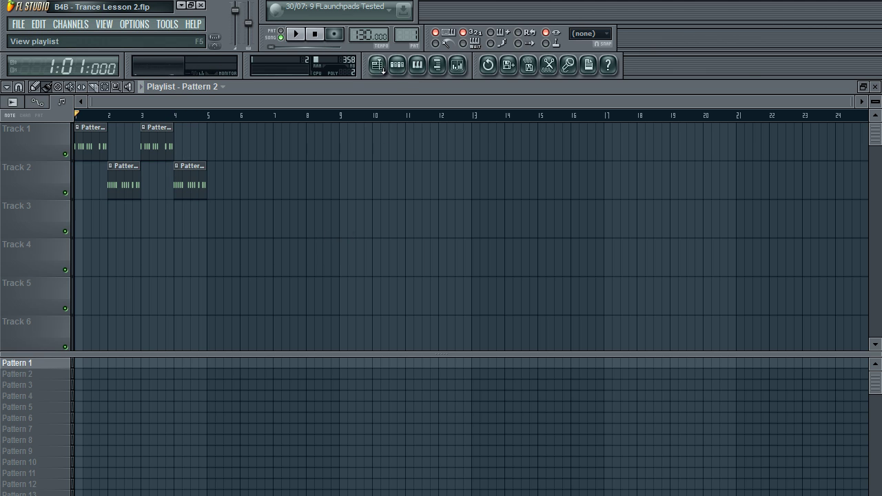
Compare the two drum patterns in the step sequencer and rename Pattern 1 as Beat1
click(397, 64)
drag(404, 36, 404, 38)
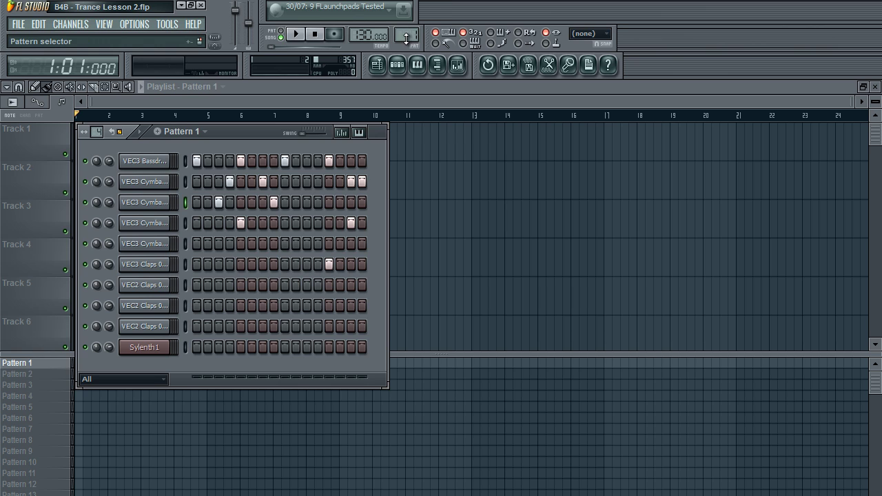
scroll(406, 37, up, 1)
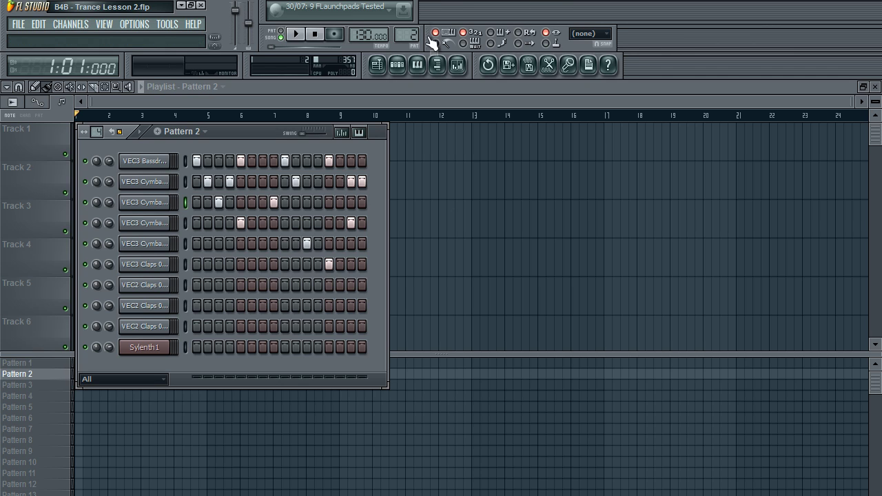
scroll(413, 33, down, 1)
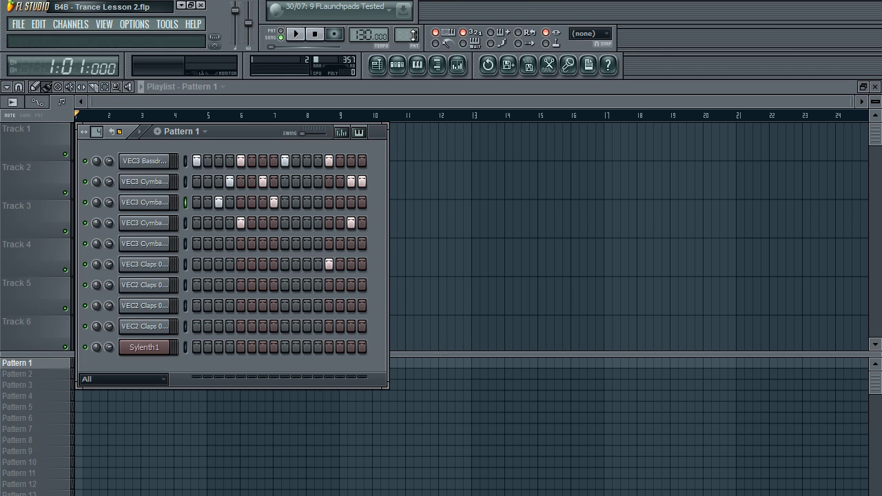
key(F2)
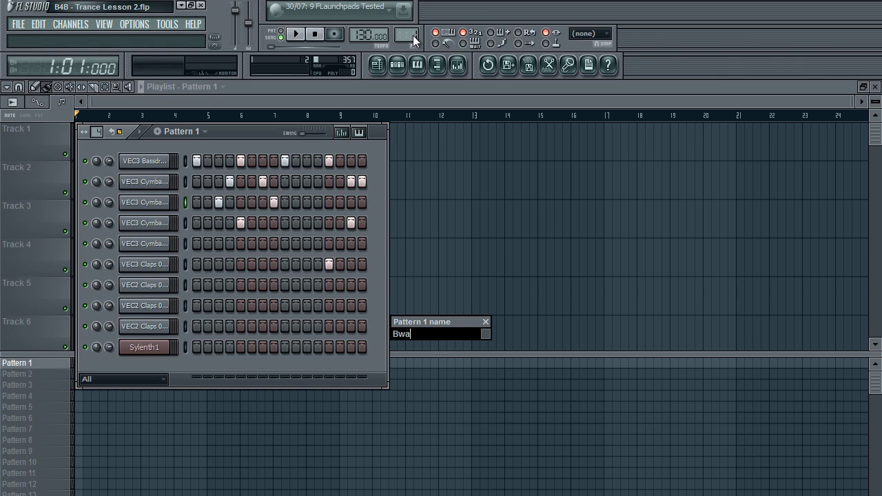
text(Beat1)
key(Return)
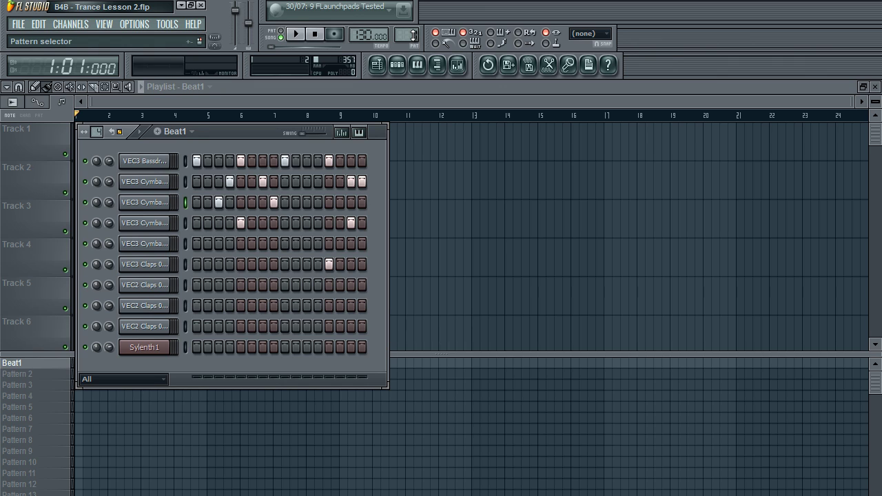
Rename Pattern 2 as Beat2
scroll(413, 36, up, 1)
key(F2)
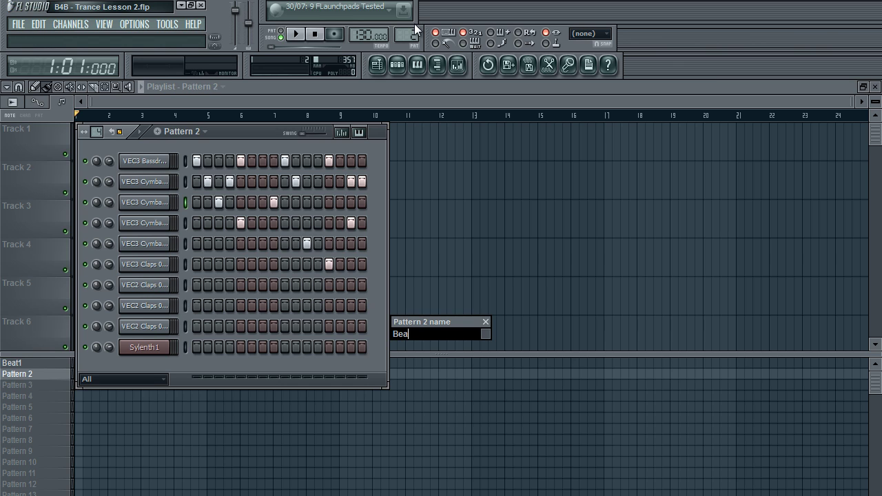
text(Beat2)
key(Return)
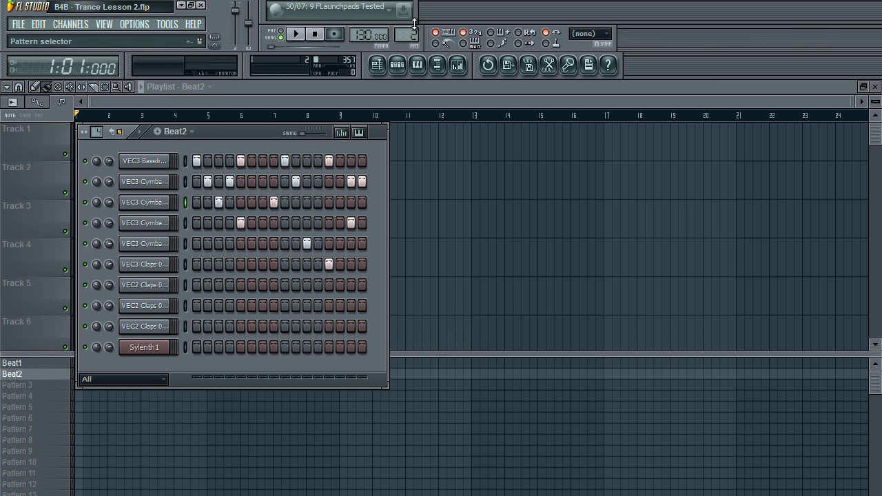
Select the empty Pattern 3 and rename it as Bass
scroll(414, 24, up, 1)
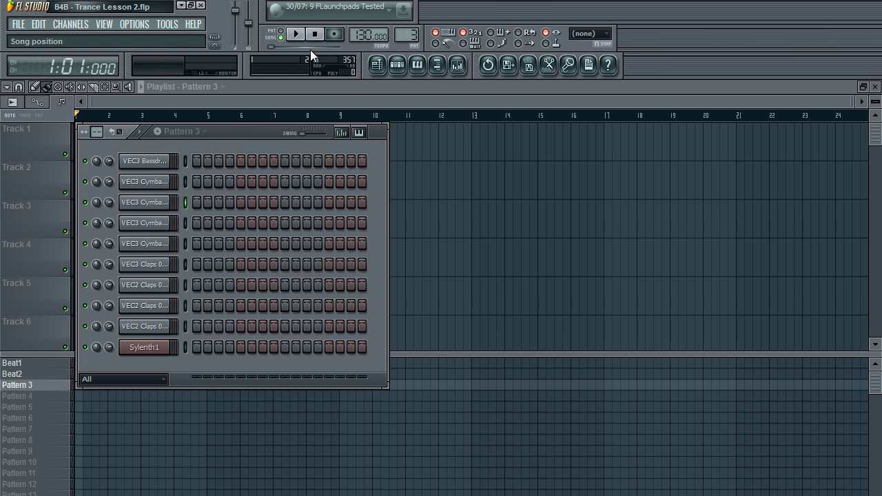
key(F2)
text(Bass)
key(Return)
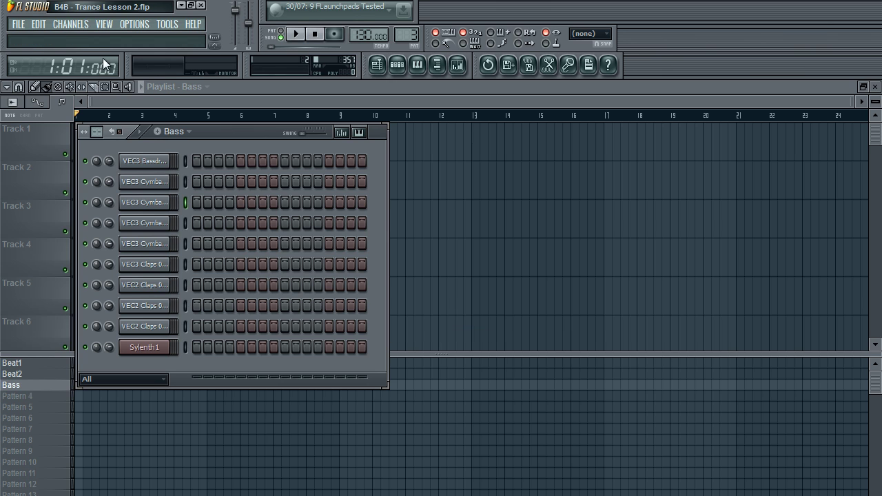
Add a new Sylenth1 channel and reposition its plugin window so the whole synthesizer is visible
click(72, 25)
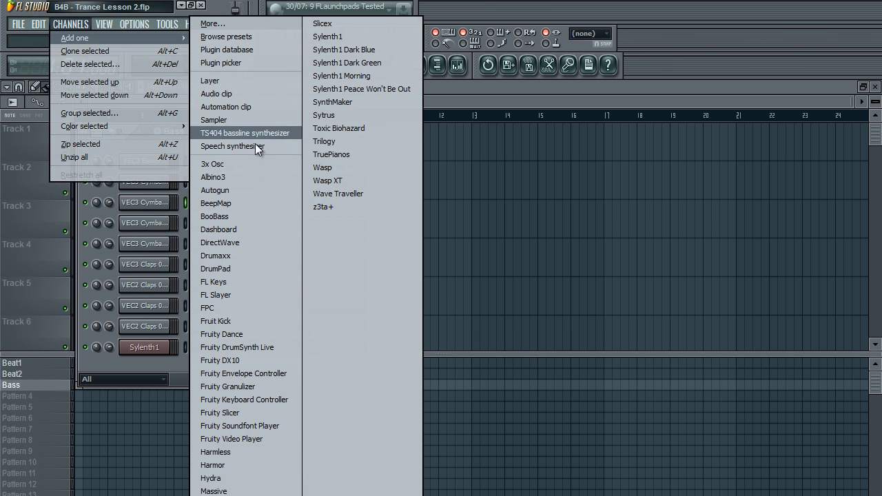
click(397, 67)
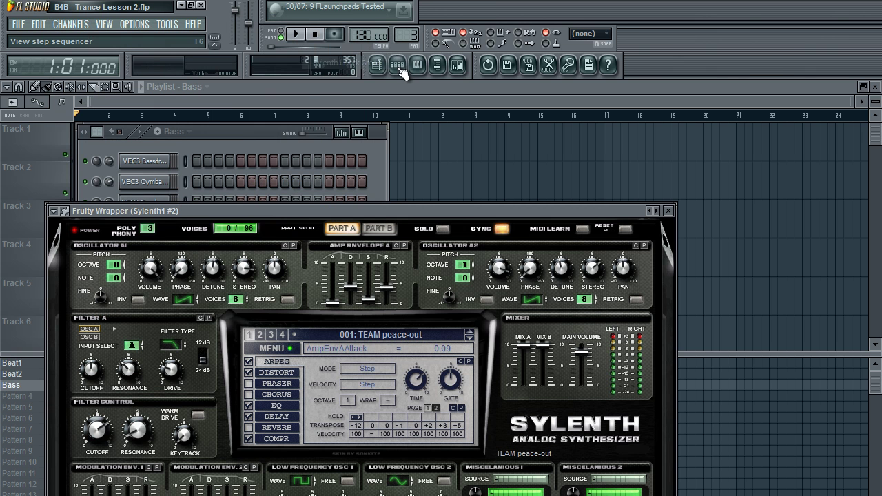
drag(344, 209, 357, 81)
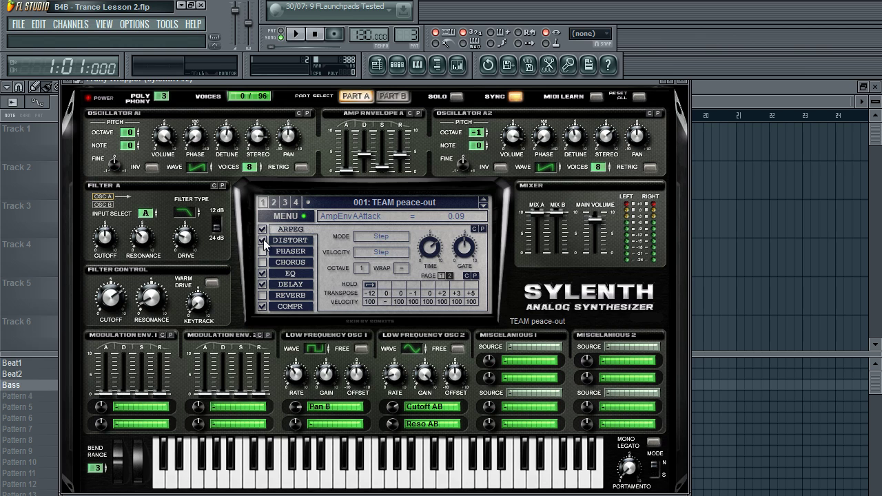
Initialise the Sylenth1 preset to Init and view the list of available presets without loading one
click(285, 218)
click(302, 357)
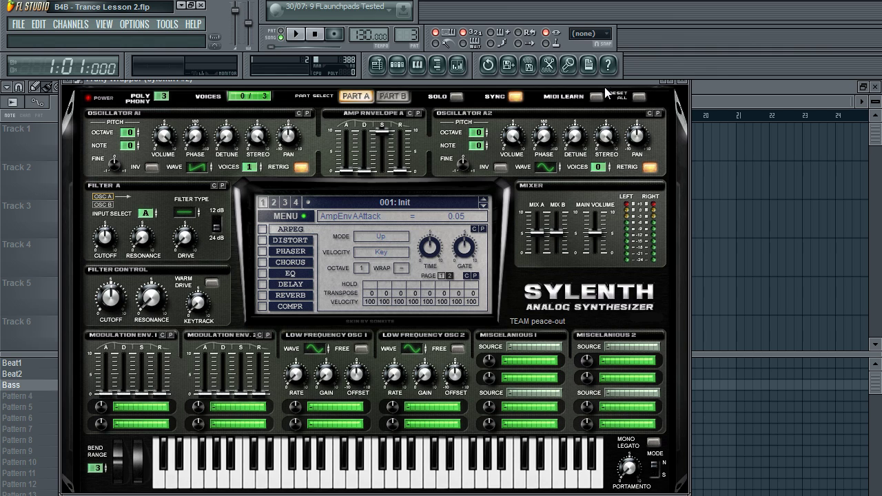
click(674, 91)
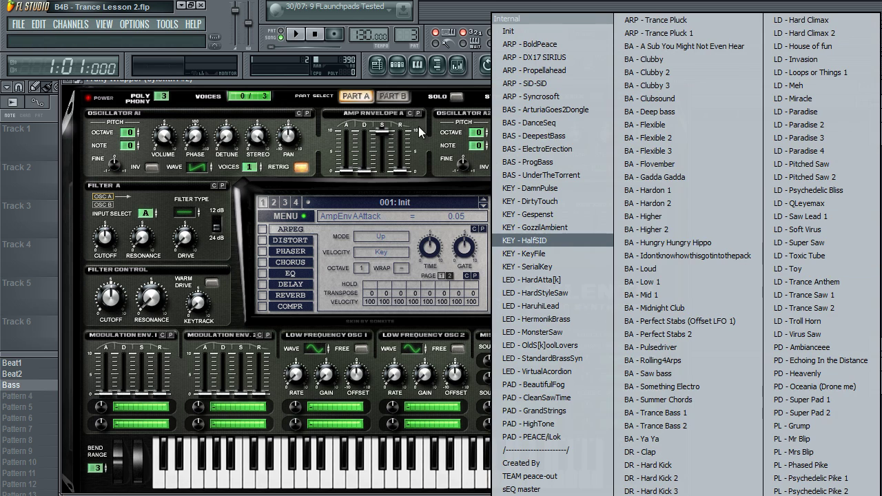
click(372, 89)
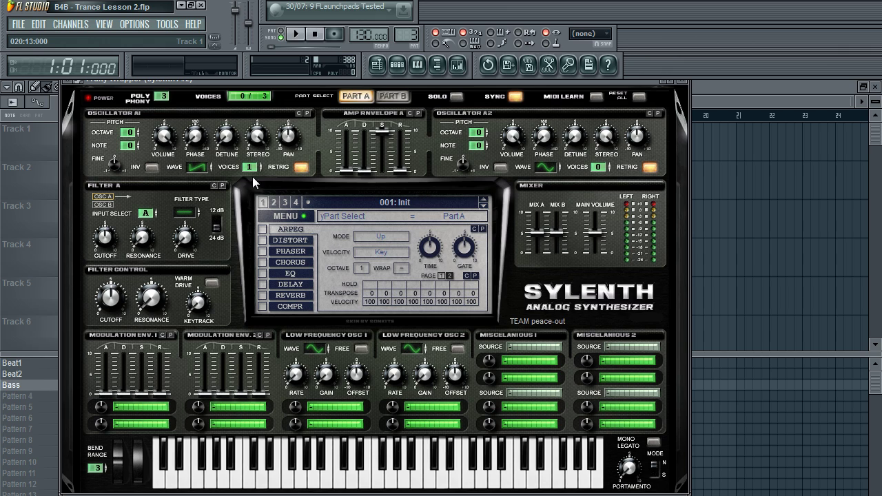
Set oscillator A1 to 8 voices with its octave at -1 and check the new channel in the step sequencer
drag(246, 174, 265, 110)
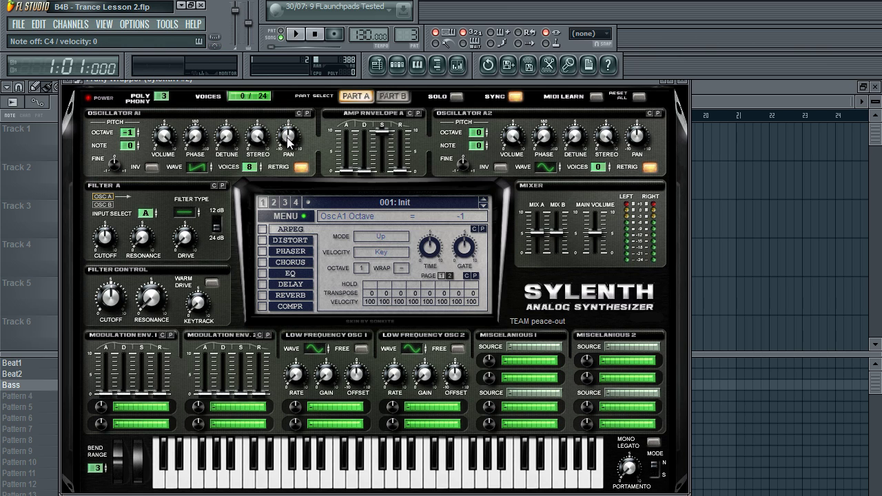
click(397, 65)
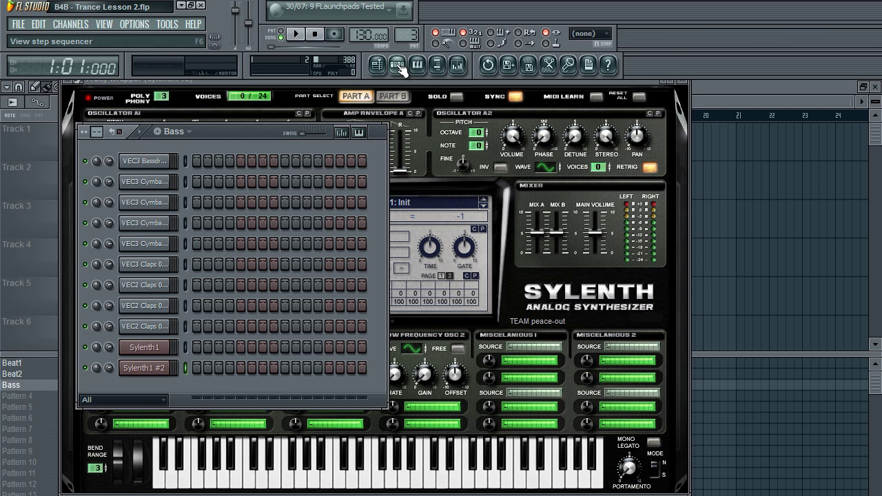
click(397, 65)
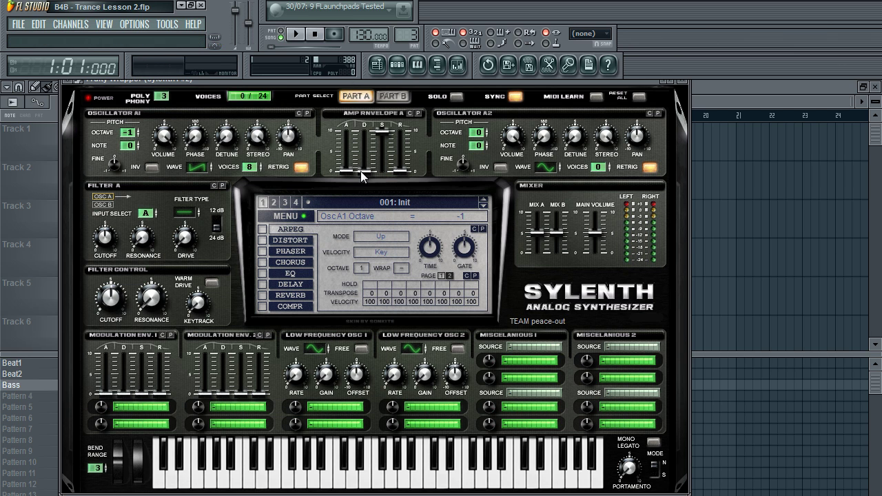
Set oscillator A2 to a sawtooth wave with 8 voices and octave -1, and play notes to hear it
click(553, 169)
drag(607, 167, 613, 35)
key(z)
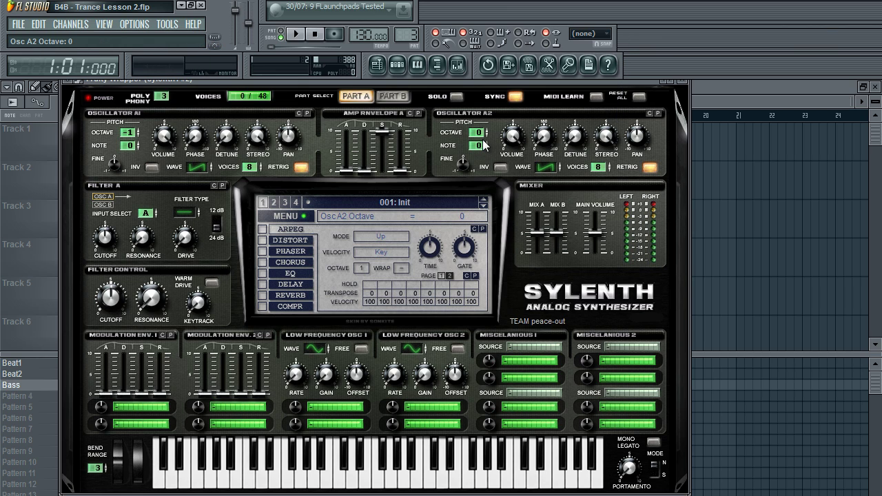
key(z)
key(b)
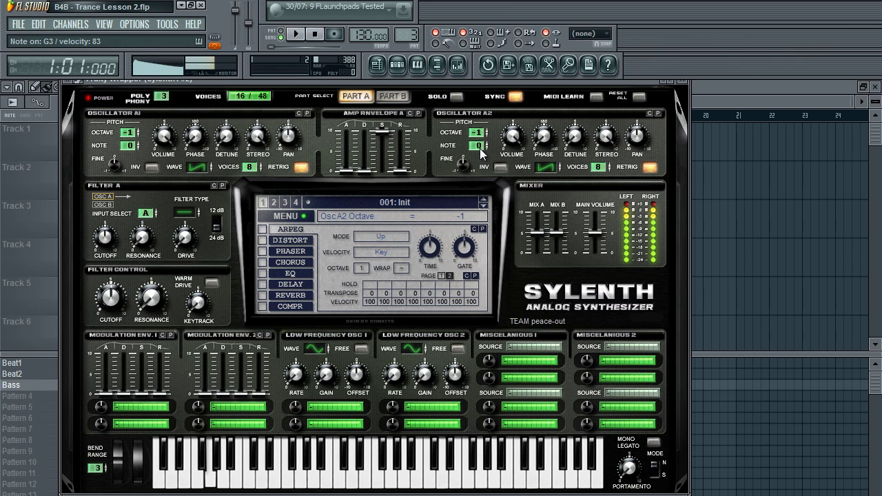
Invert oscillator A2, adjust its phase to about 120 degrees and set its volume to about 5.05
click(502, 167)
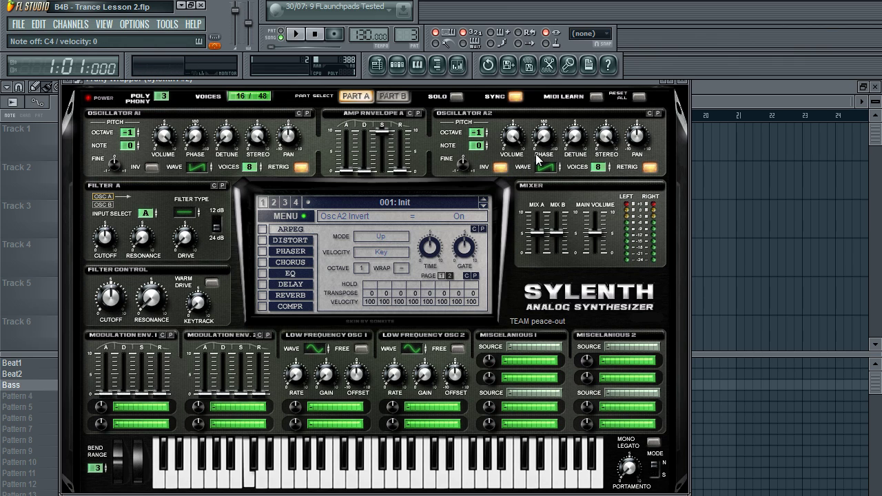
drag(554, 137, 567, 121)
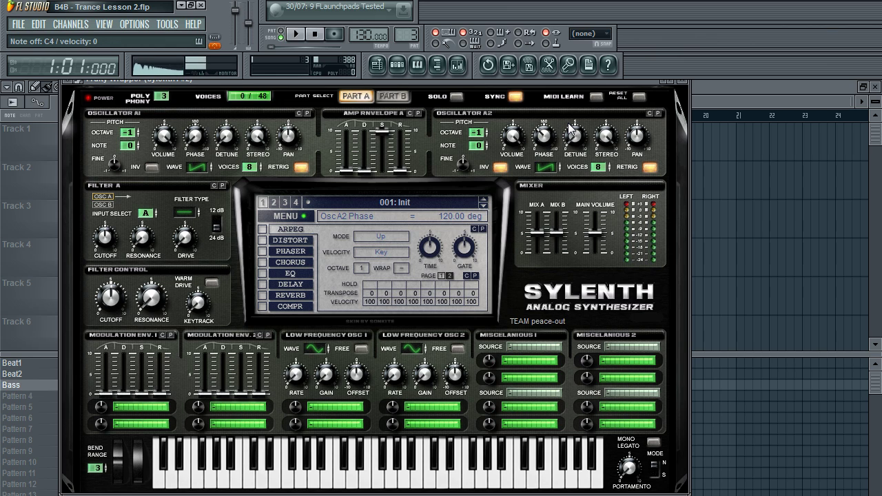
mouse_move(568, 123)
mouse_down()
mouse_move(576, 124)
mouse_move(589, 97)
mouse_move(577, 135)
mouse_move(577, 124)
mouse_up()
drag(512, 136, 499, 191)
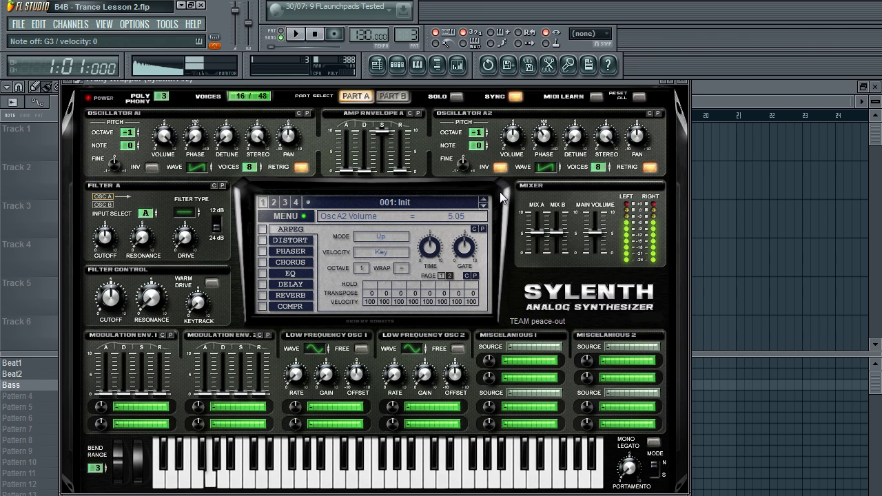
In Part B, give oscillator B1 8 voices, try its octave at +1 before restoring 0, and set its volume to 4.00
click(387, 97)
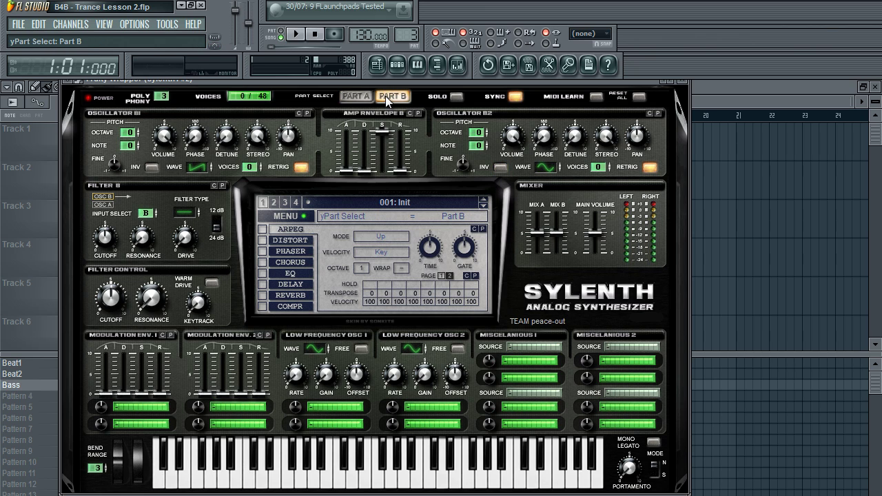
drag(250, 167, 250, 138)
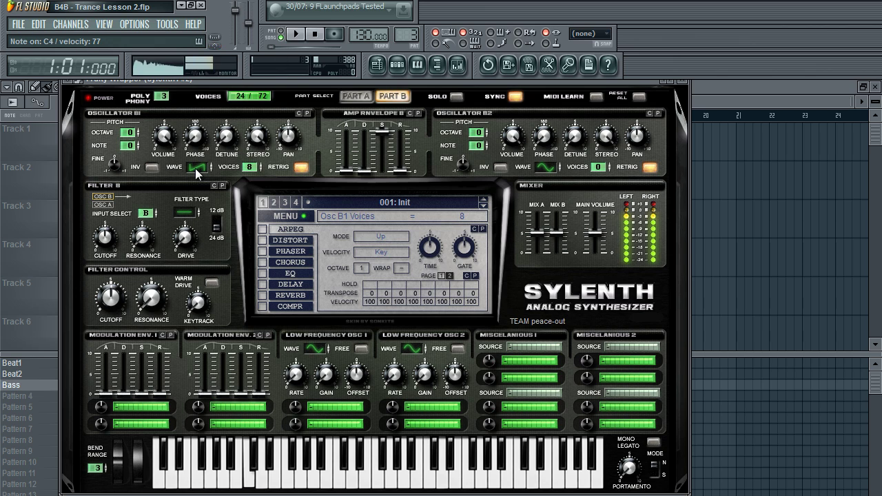
click(132, 134)
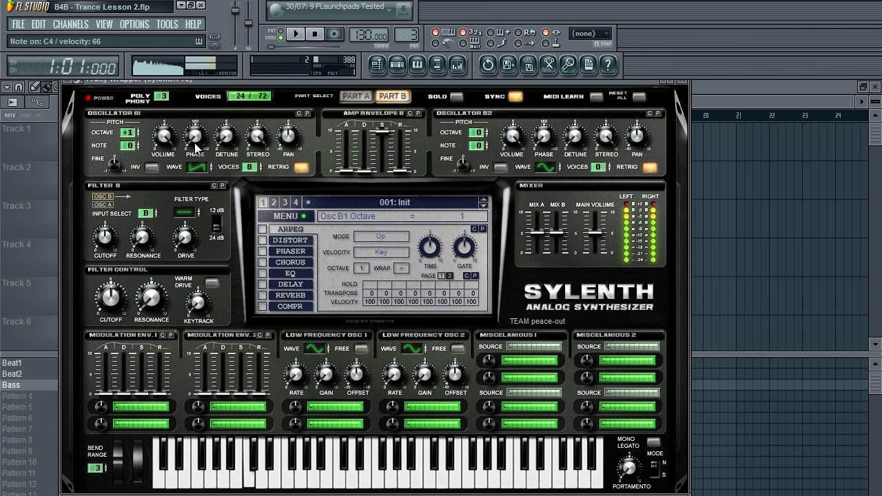
click(170, 142)
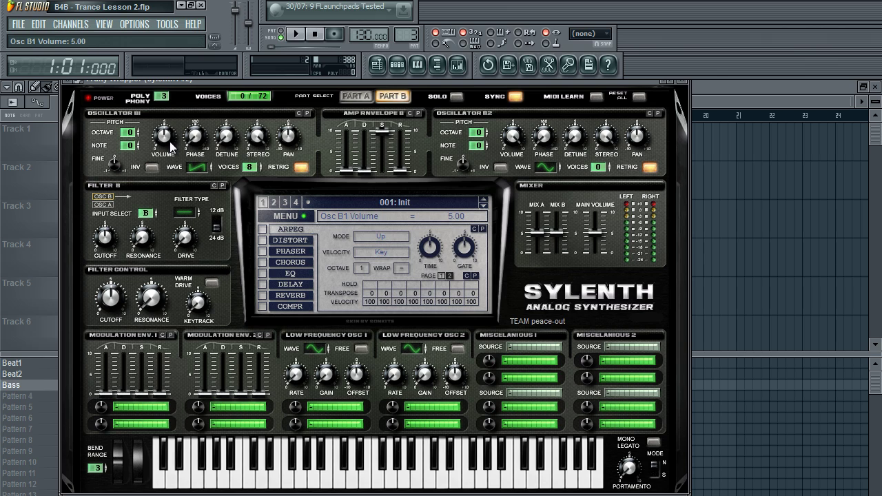
drag(169, 141, 168, 157)
Invert oscillator B1 and set its phase to 132 degrees
click(152, 167)
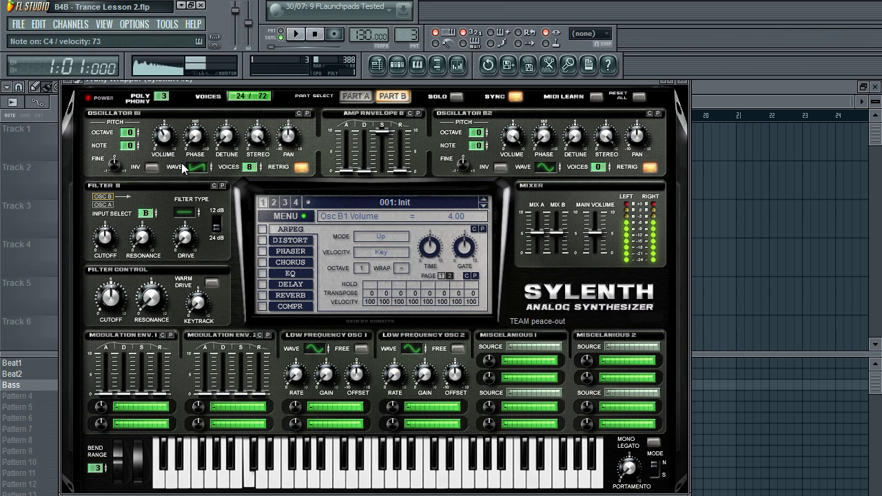
click(196, 138)
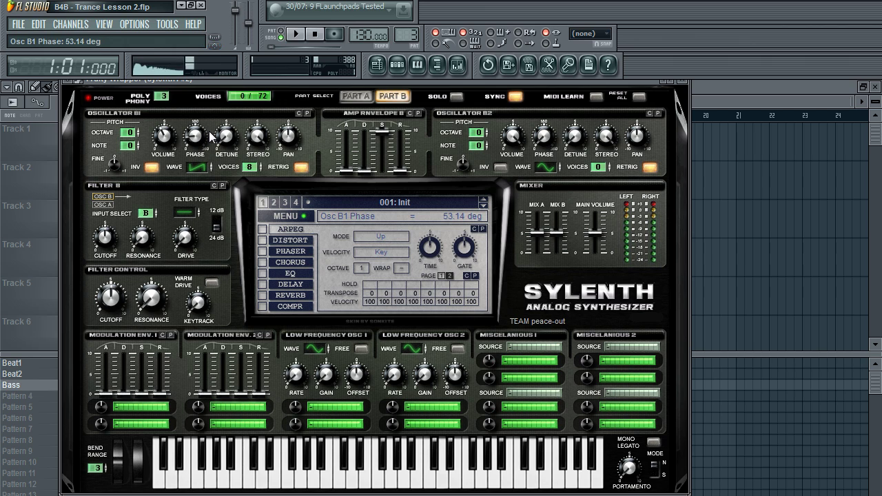
drag(213, 135, 224, 117)
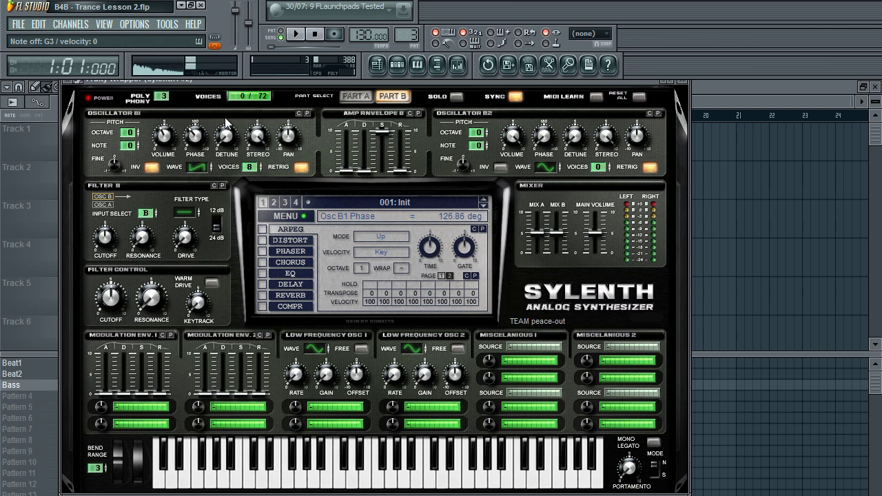
drag(198, 137, 200, 141)
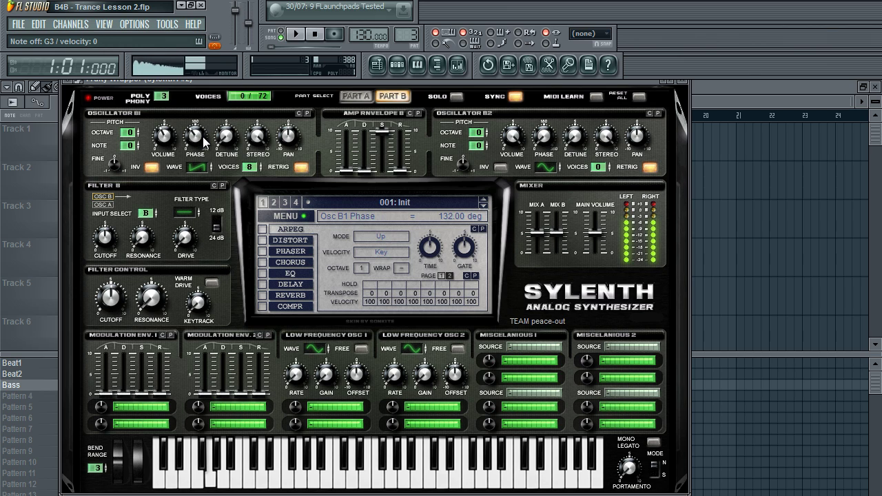
Reduce oscillator B1's phase to about 123 degrees and close the Sylenth1 editor
scroll(202, 136, down, 1)
scroll(202, 142, down, 1)
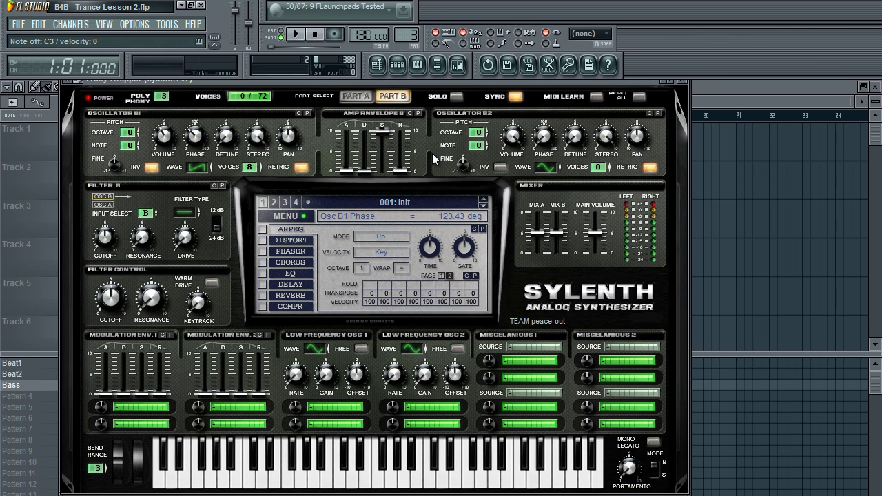
click(684, 84)
click(396, 65)
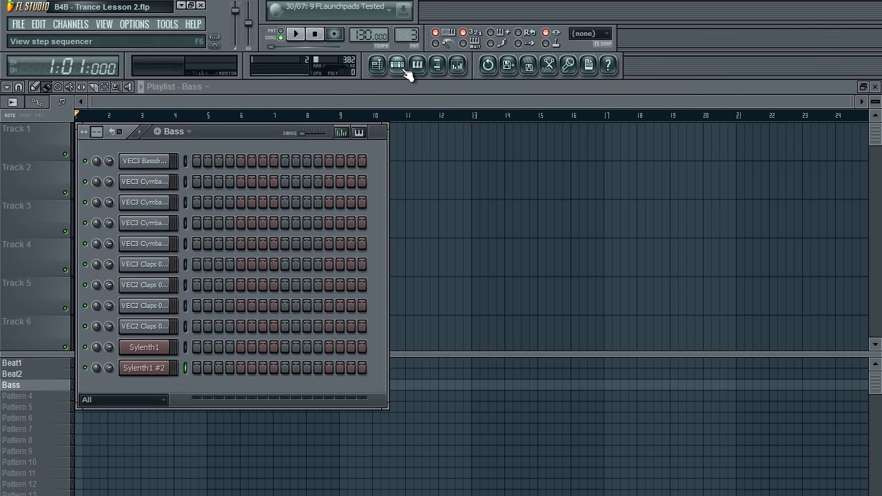
right_click(160, 368)
click(193, 368)
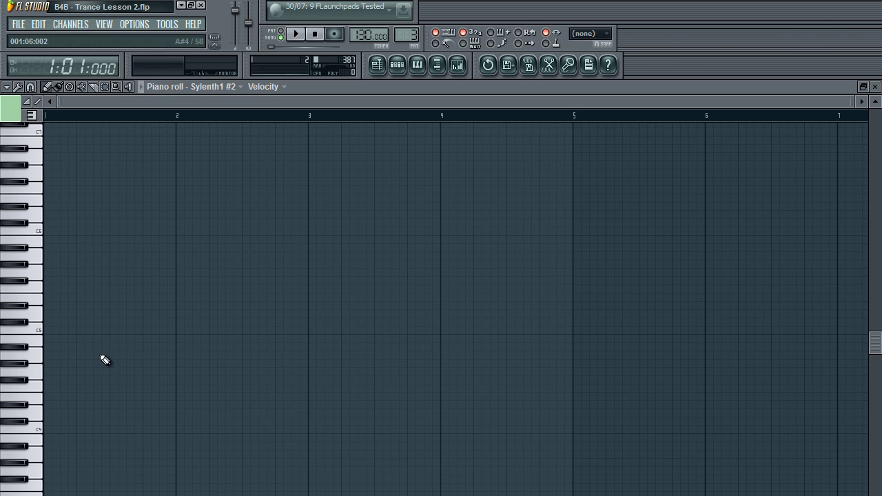
click(406, 66)
click(379, 64)
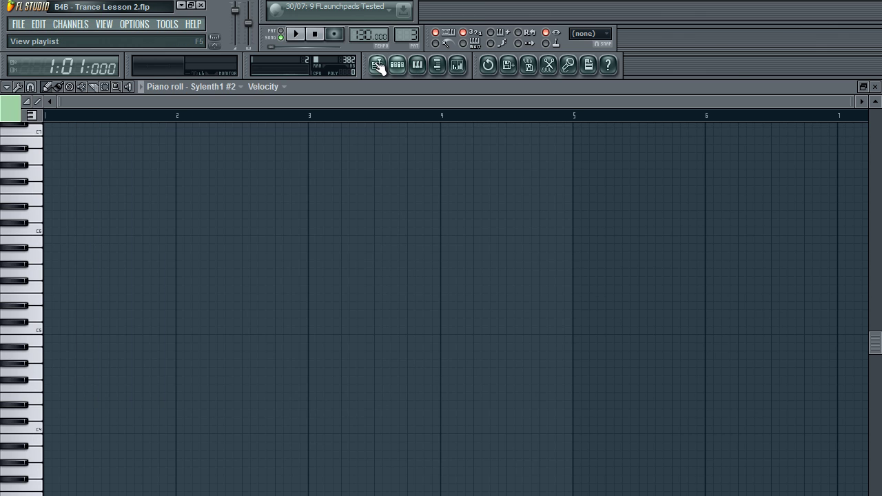
click(379, 64)
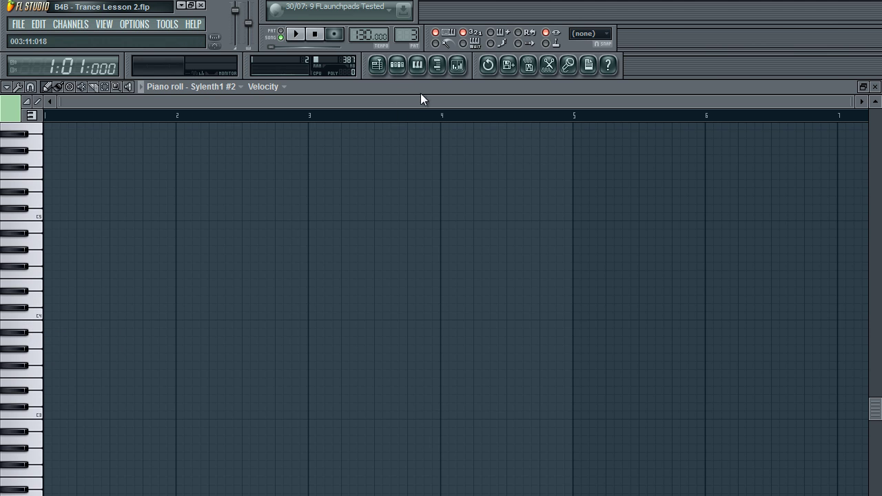
click(378, 65)
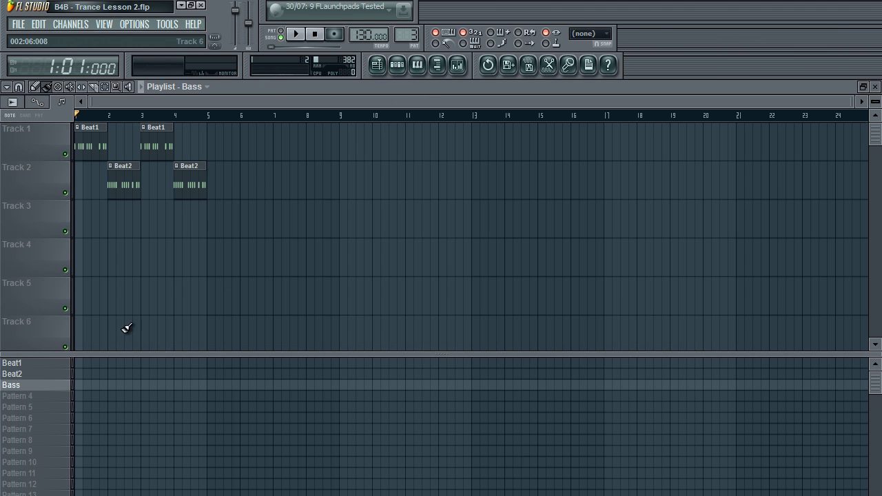
Link the second Sylenth1 channel to mixer insert 11
click(457, 66)
right_click(232, 197)
mouse_move(330, 192)
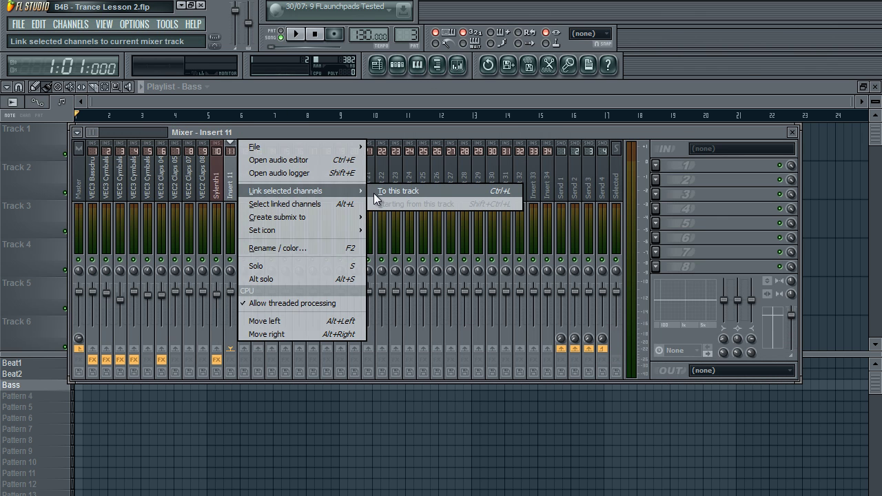
click(376, 191)
Rename mixer track 11 as Bass and load Fruity Parametric EQ 2 in its first effect slot
right_click(237, 178)
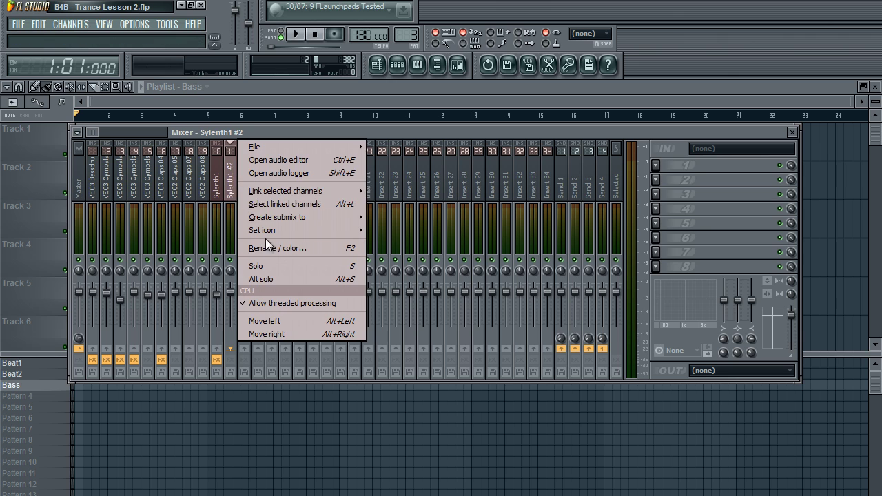
click(265, 247)
text(Bass)
key(Return)
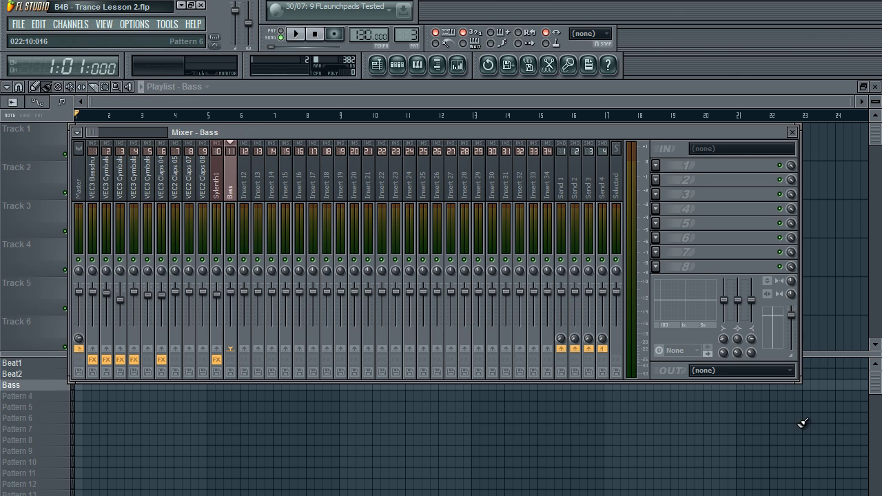
click(658, 163)
click(692, 495)
Review the chord notes of the first Sylenth1 channel in pattern 4
click(397, 65)
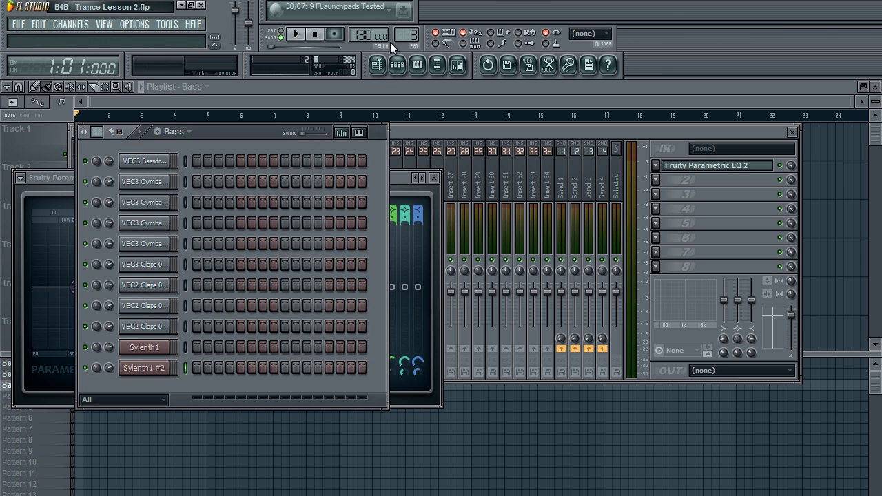
right_click(144, 369)
key(Escape)
drag(404, 36, 405, 27)
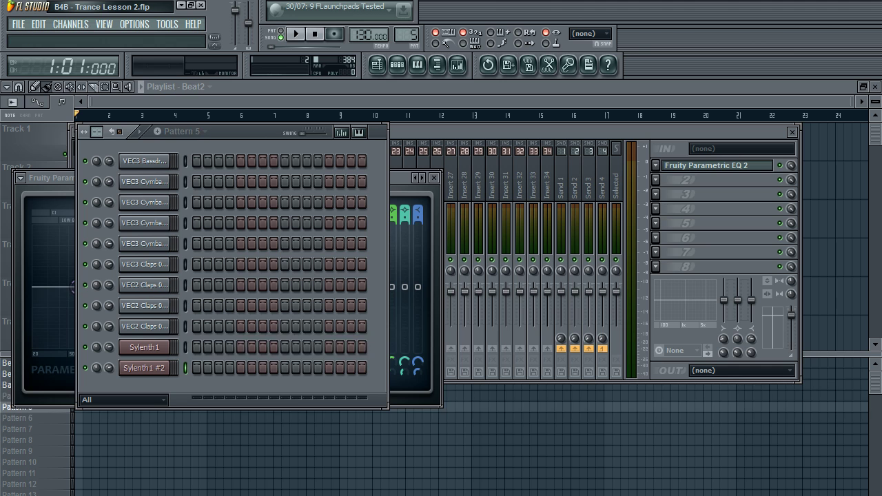
click(266, 348)
scroll(266, 349, down, 3)
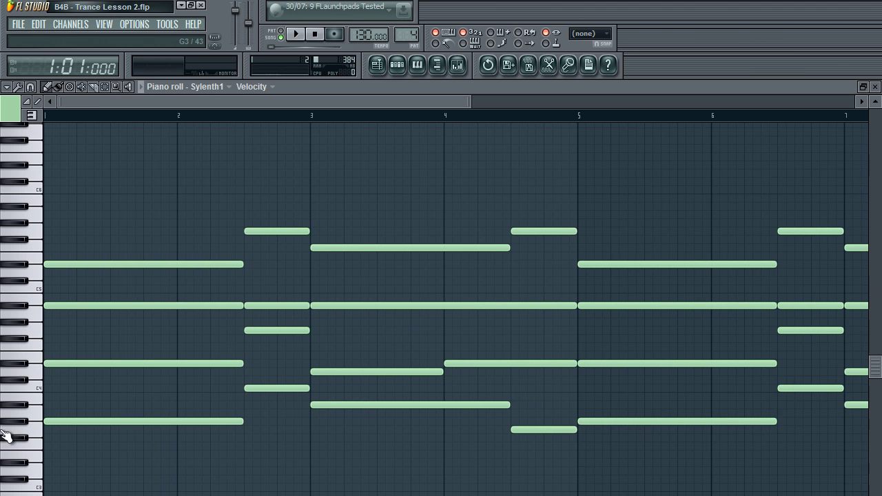
click(874, 87)
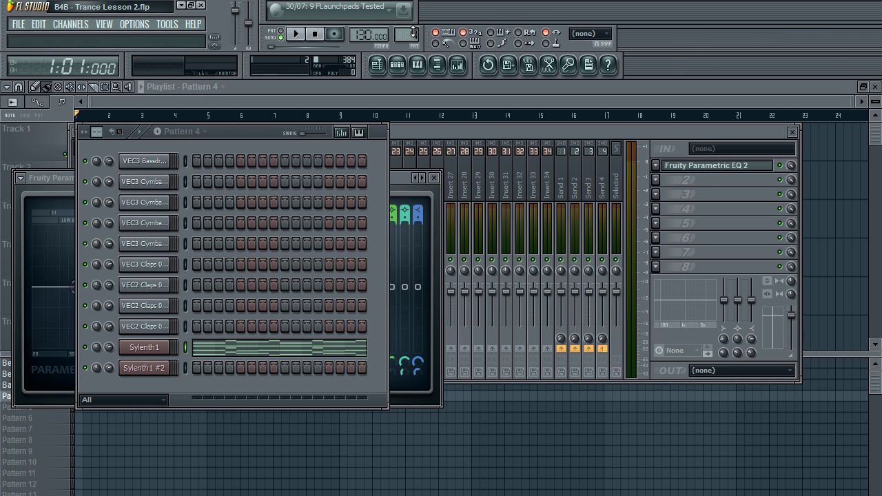
In pattern 5, audition keys in the second Sylenth1 channel's piano roll and place a G#3 note at step 11 of bar 1
scroll(413, 29, up, 1)
right_click(171, 364)
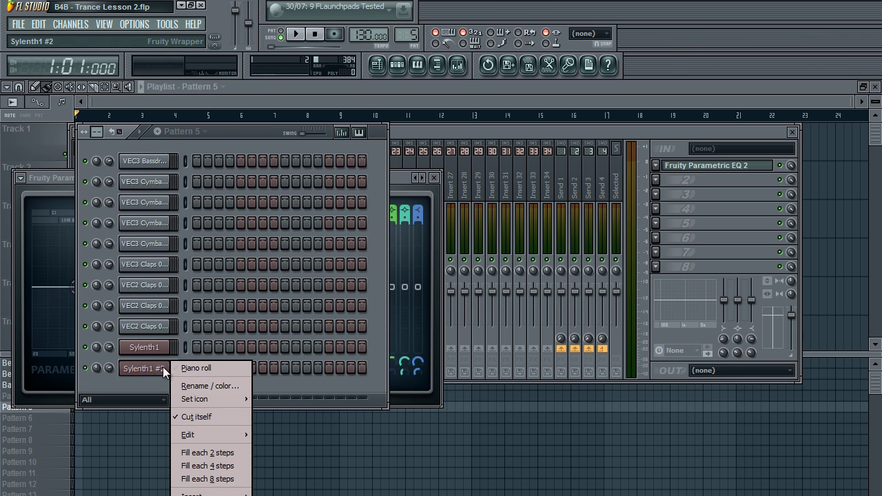
click(173, 369)
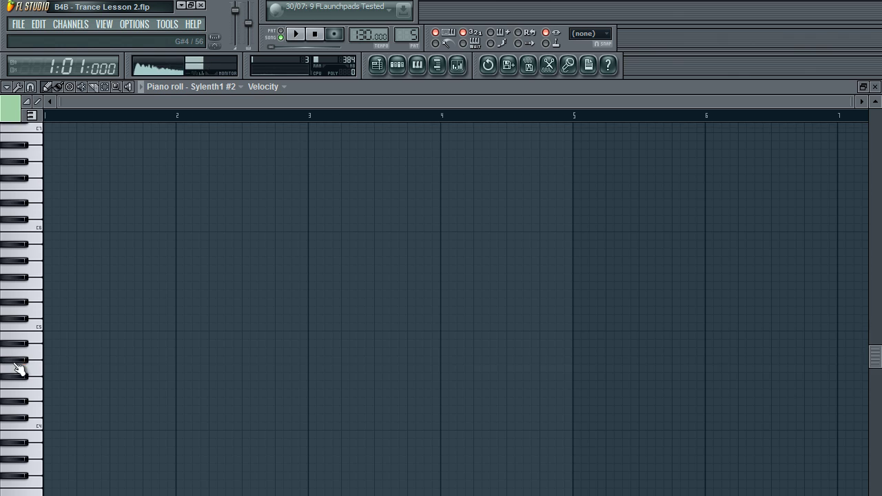
click(21, 365)
click(16, 453)
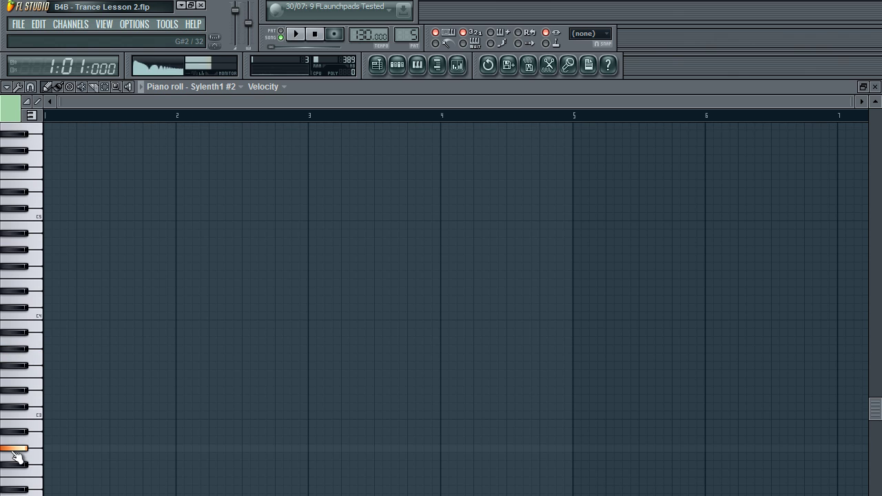
click(21, 357)
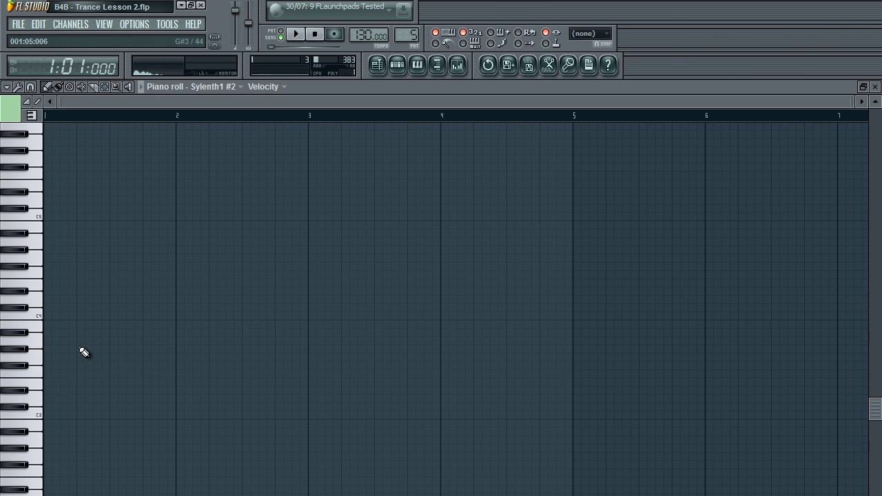
click(131, 349)
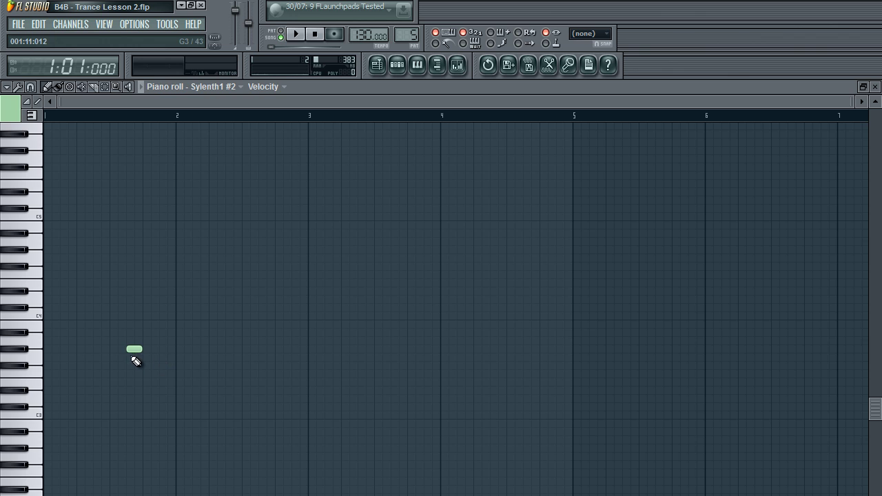
Place pattern 5 on playlist Track 3 at bars 1 and 3, and play the arrangement
click(387, 65)
scroll(167, 191, up, 2)
scroll(182, 230, down, 2)
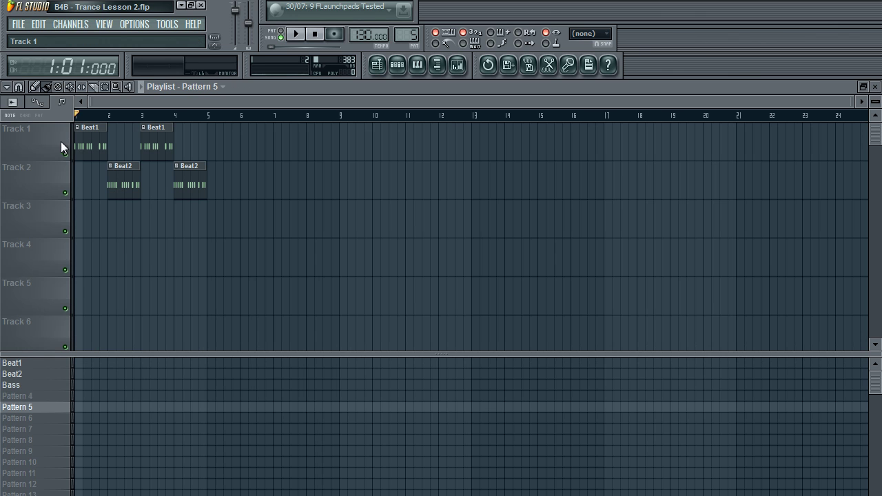
click(86, 220)
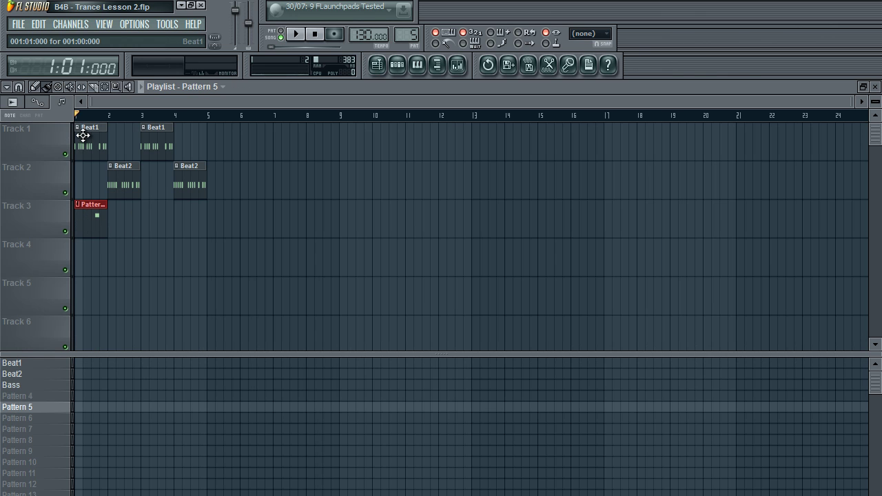
click(153, 232)
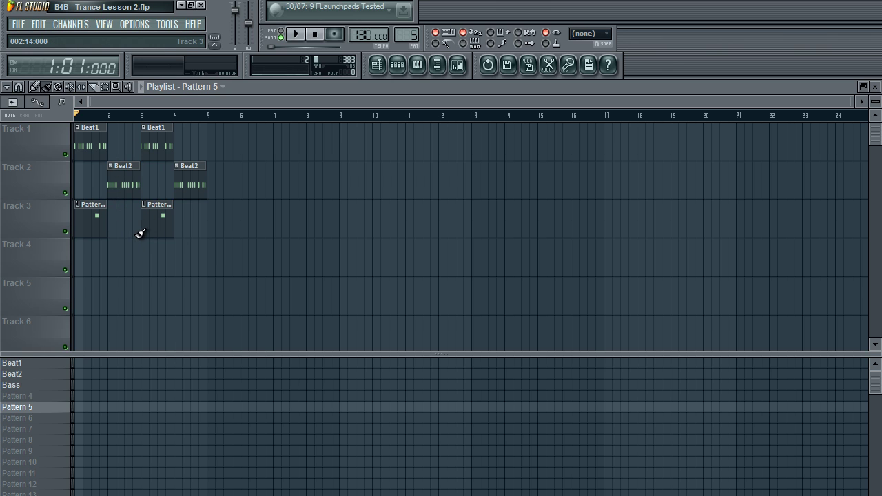
key(space)
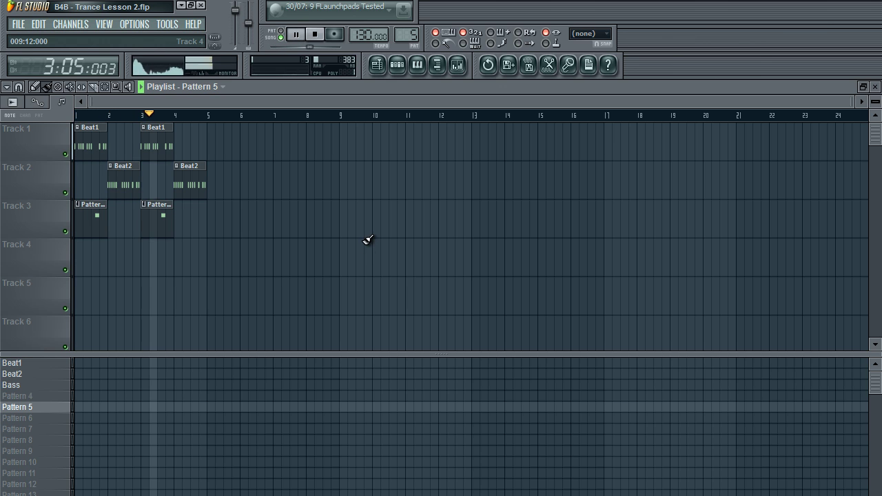
key(space)
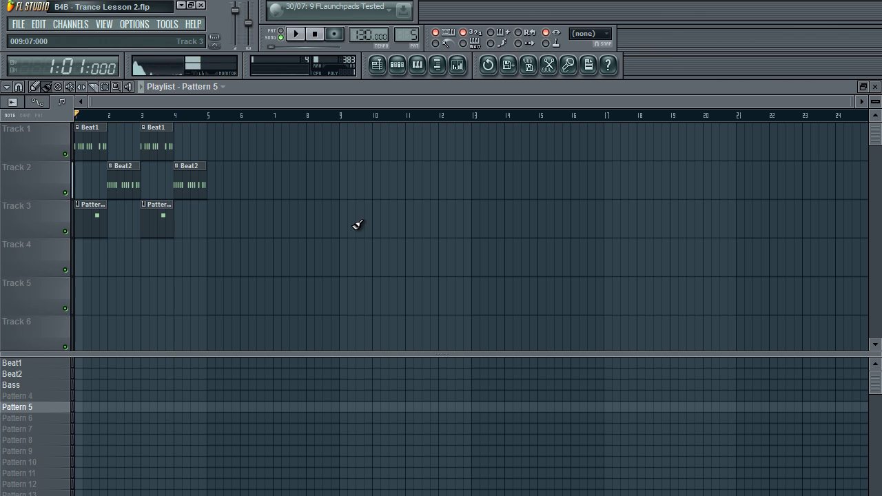
Load Gross Beat in the Bass mixer track's second effect slot with the Sidechain 2 preset
click(456, 64)
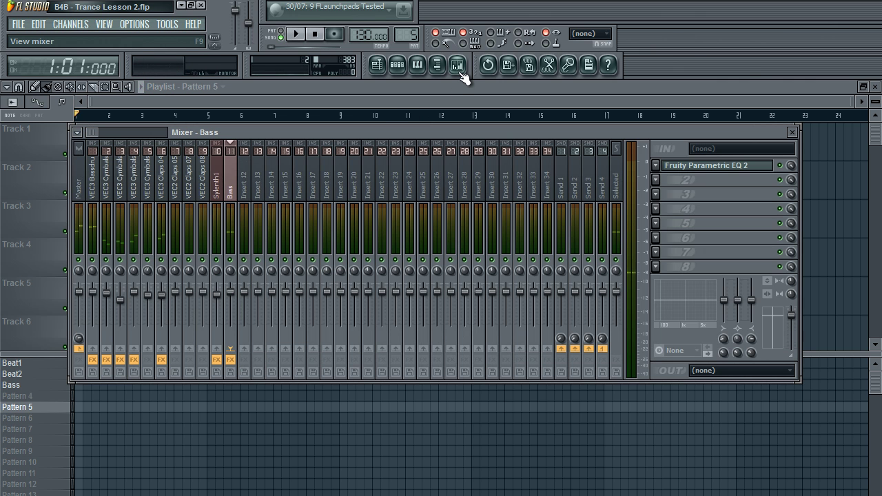
click(651, 177)
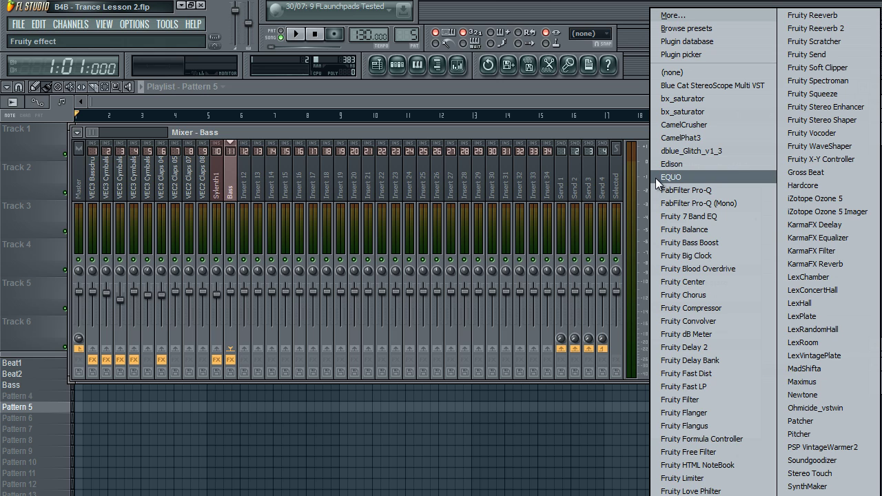
click(804, 172)
drag(288, 218, 311, 114)
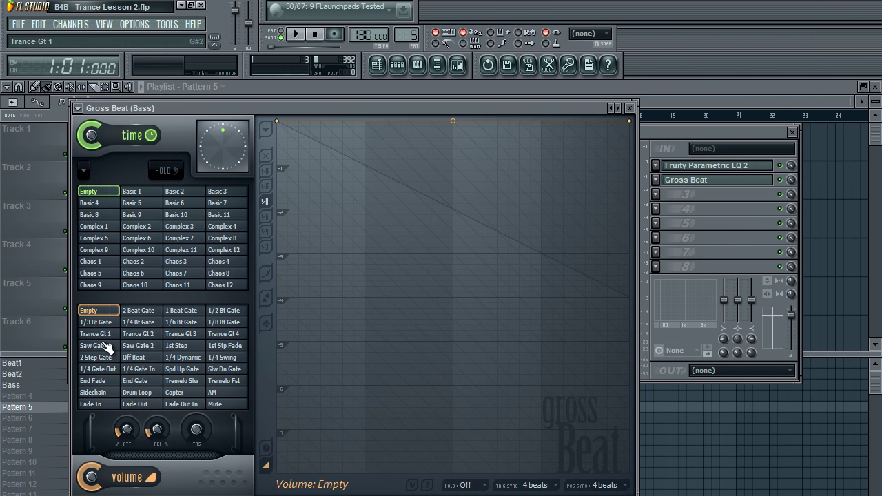
click(614, 108)
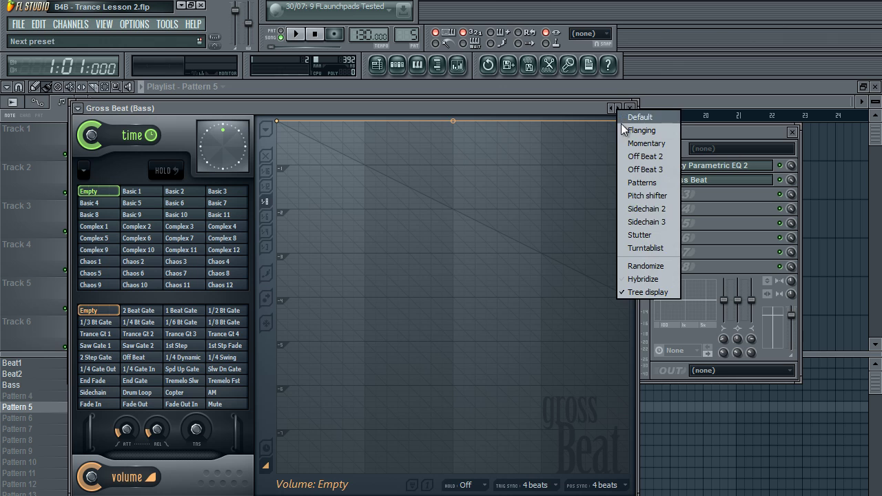
click(654, 208)
drag(284, 108, 289, 89)
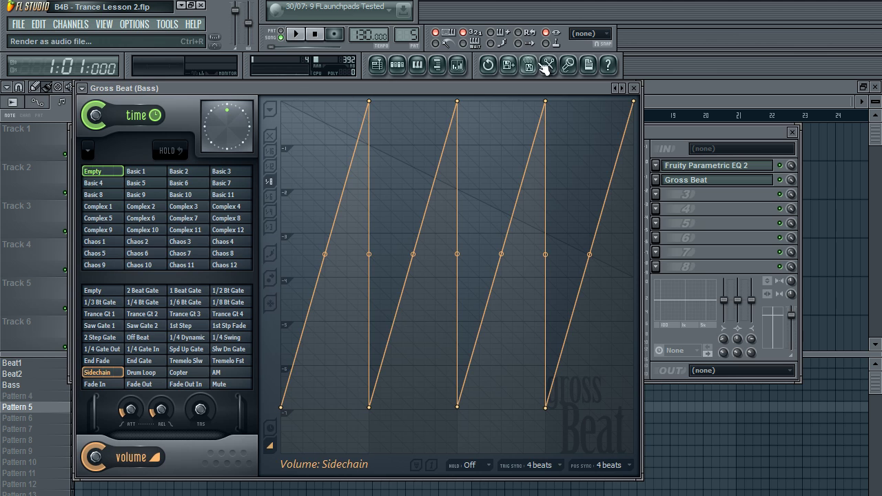
click(680, 87)
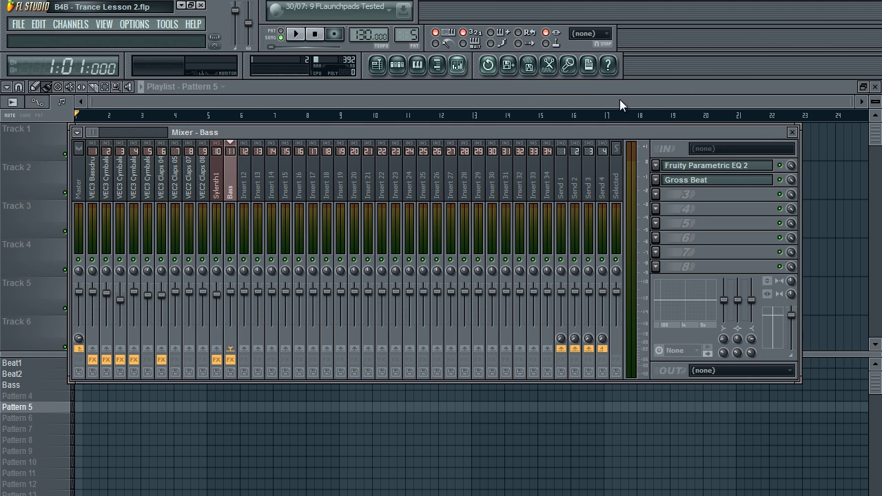
Play the song with Gross Beat's Sidechain volume envelope shown, and move the envelope's first point slightly lower
click(457, 64)
click(680, 180)
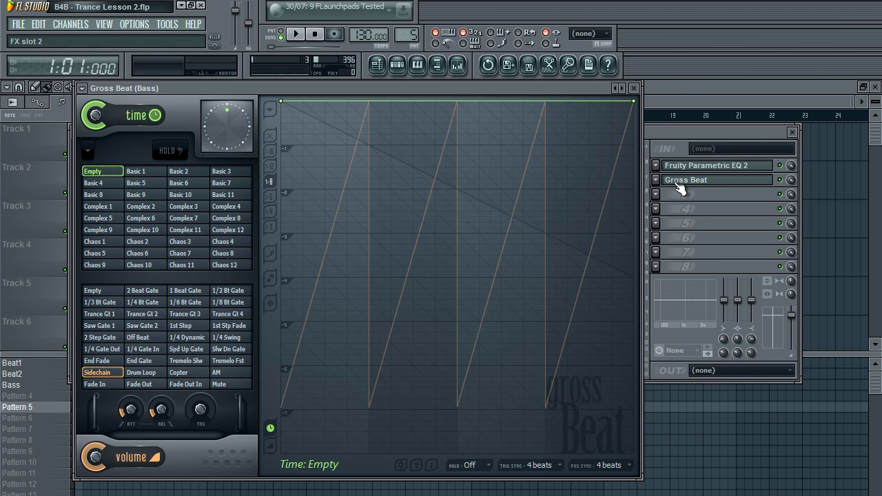
drag(230, 90, 228, 90)
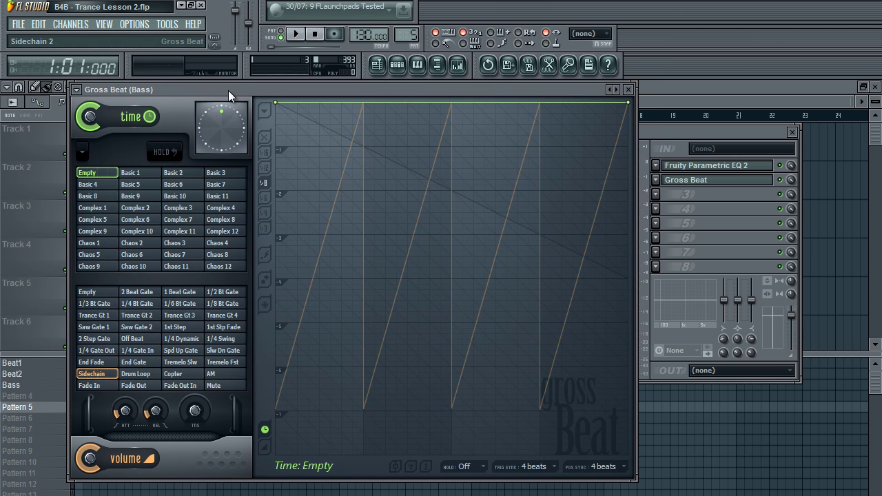
click(100, 377)
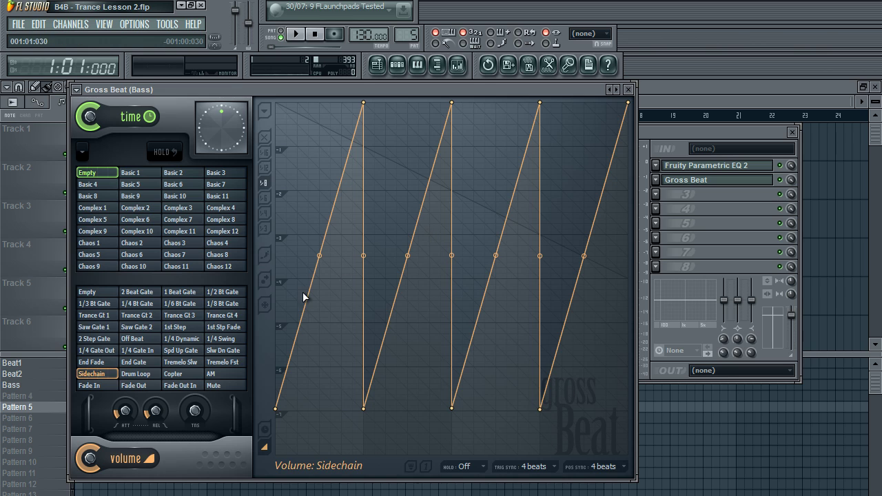
key(space)
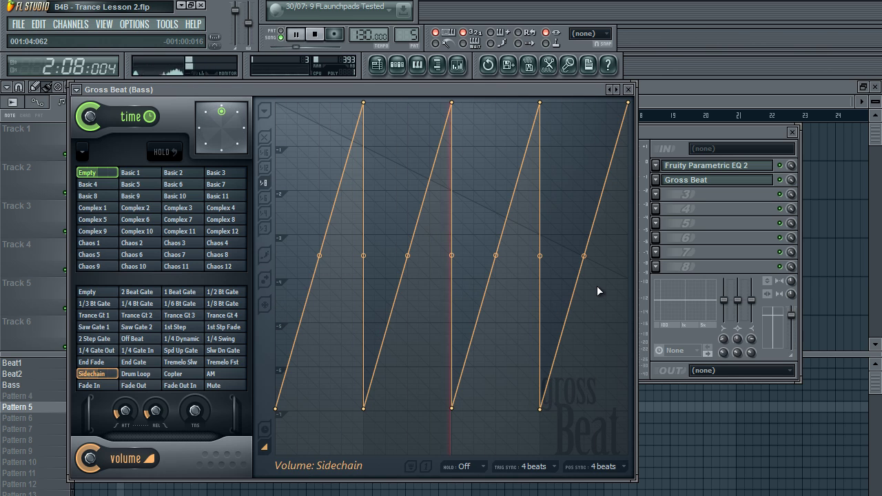
key(space)
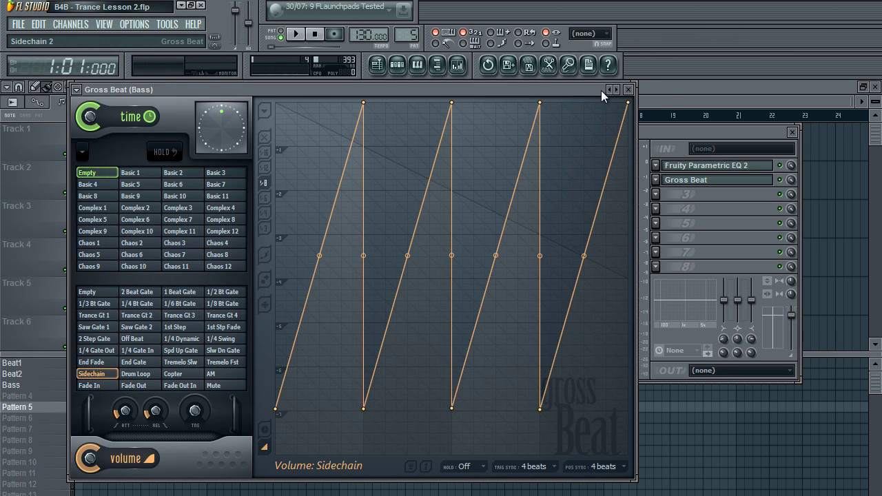
right_click(610, 89)
drag(277, 410, 255, 407)
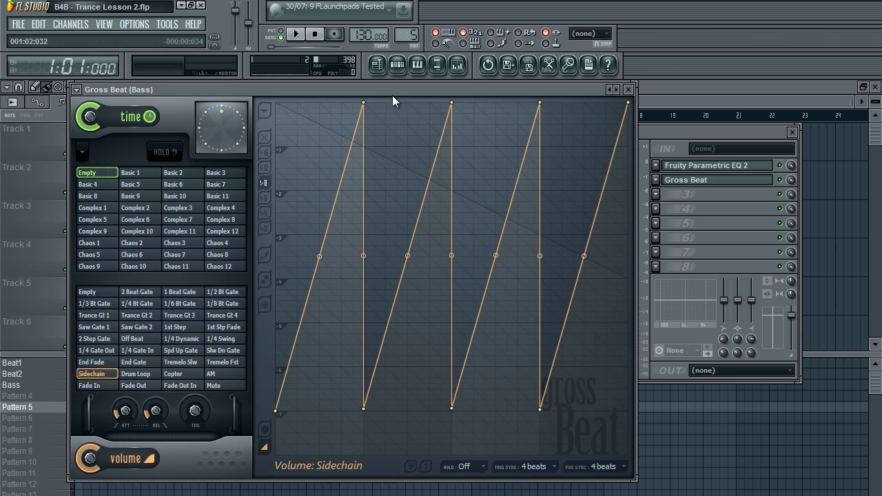
Open the Bass track's Fruity Parametric EQ 2, raise its main level slightly and check it against the playing song
click(629, 90)
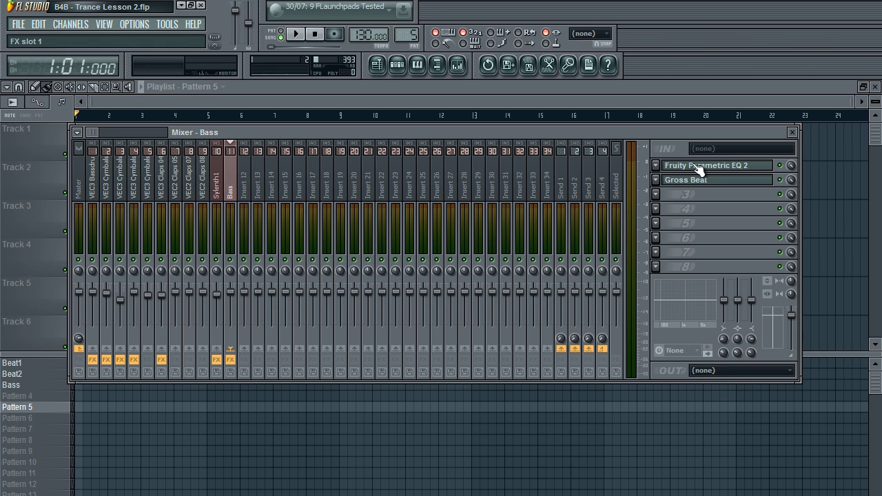
key(space)
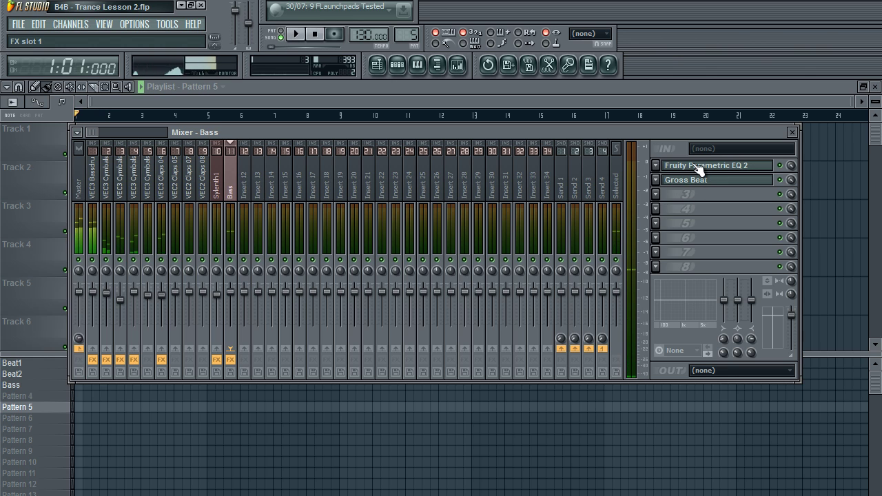
click(698, 169)
drag(305, 173, 385, 140)
mouse_move(400, 256)
mouse_down()
mouse_move(420, 235)
mouse_move(399, 246)
mouse_up()
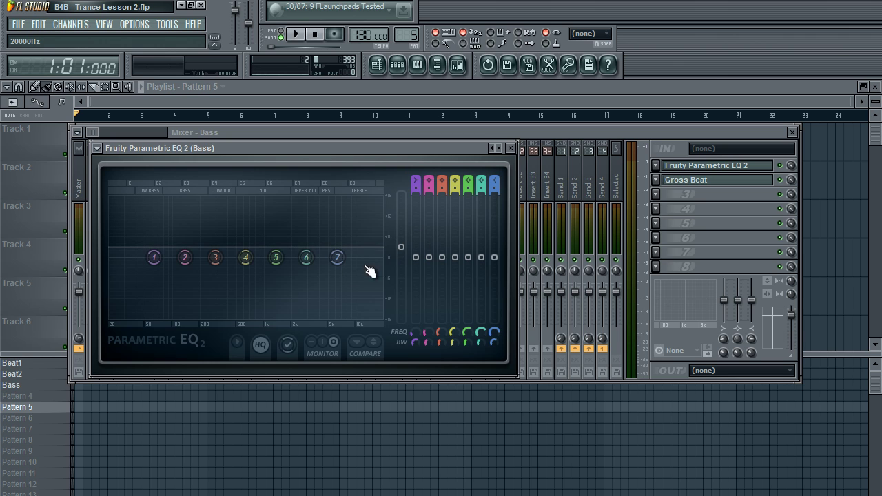
key(space)
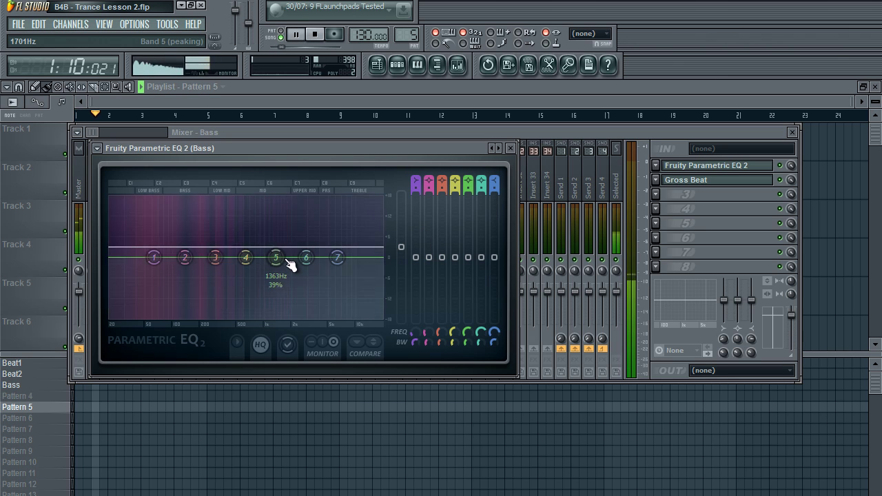
key(space)
Audition a note on the second Sylenth1 channel and move EQ band 5 up and then down into a cut around 1.4 kHz
click(397, 65)
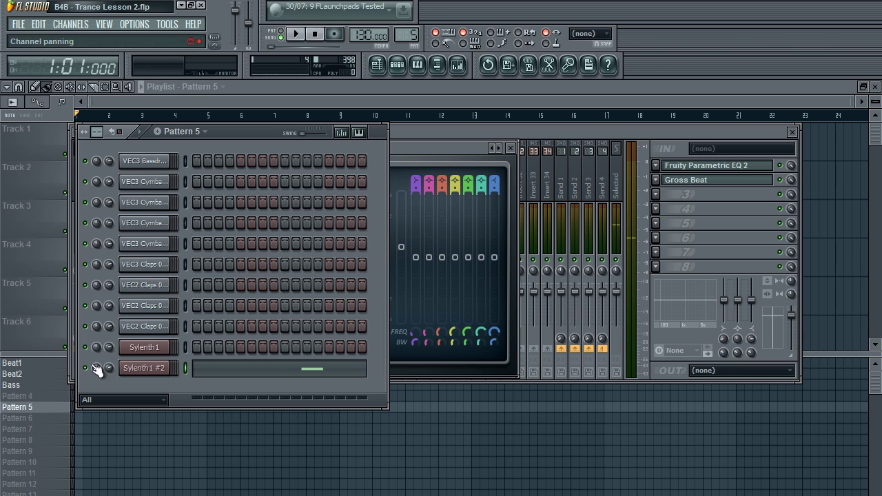
click(186, 369)
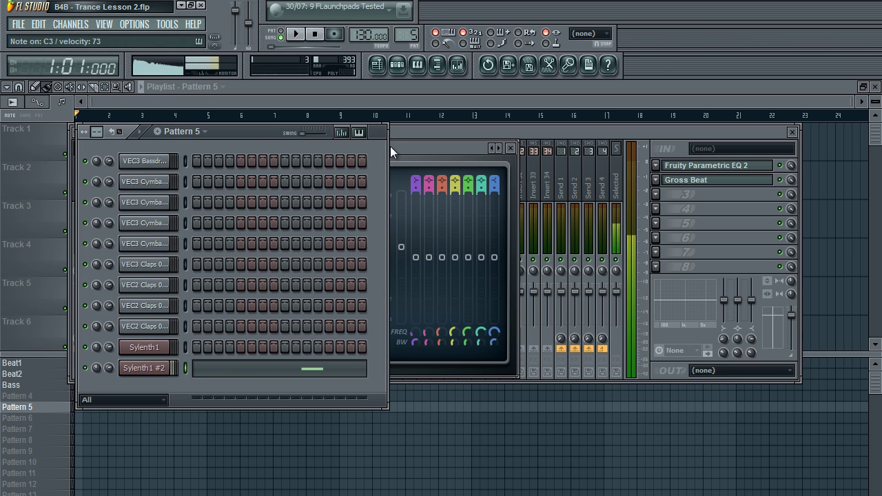
click(392, 150)
drag(276, 257, 278, 223)
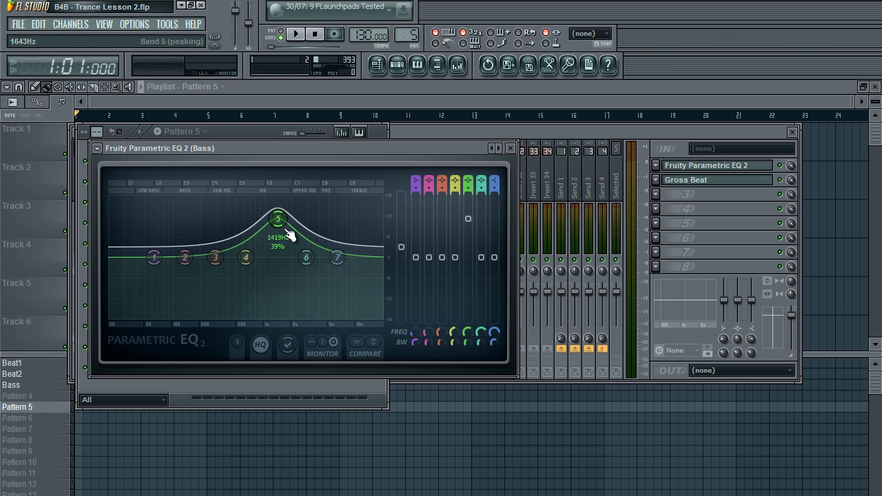
drag(280, 221, 283, 367)
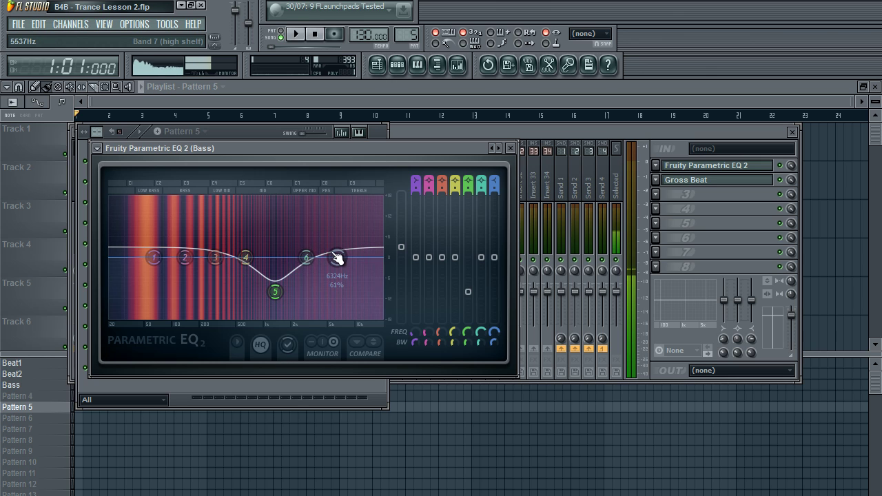
Lower EQ bands 6 and 7, with band 7 at about -8.4 dB and 4453 Hz, and deepen band 5 to about -12.2 dB at 1381 Hz
mouse_move(308, 259)
mouse_down()
mouse_move(304, 271)
mouse_move(301, 264)
mouse_up()
drag(337, 258, 326, 315)
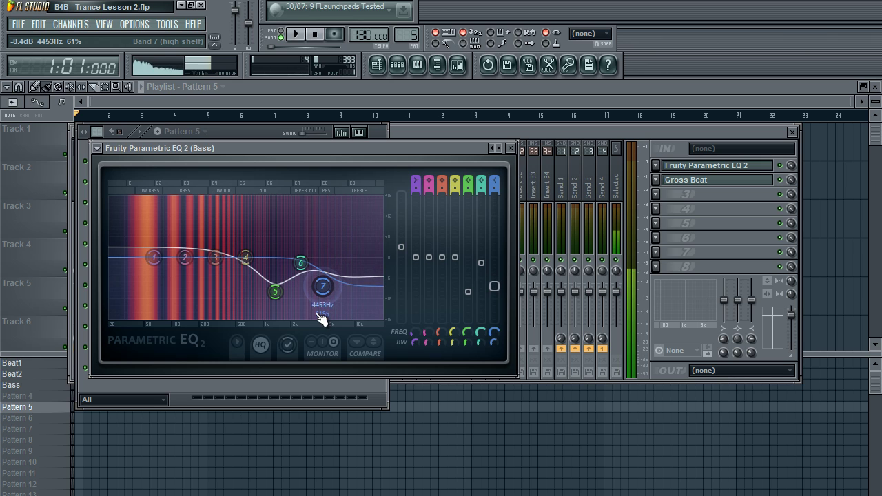
drag(304, 266, 280, 296)
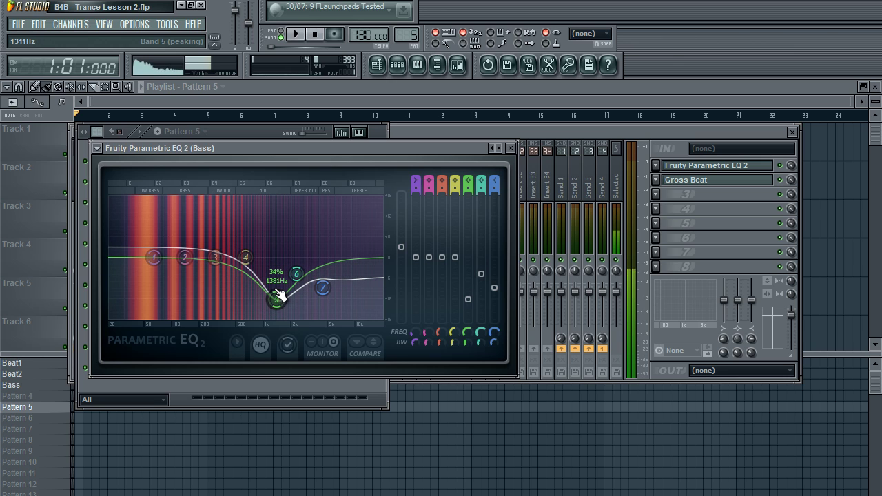
Narrow EQ band 5's bandwidth to 20%, lower bands 6 and 7 further, and close the equalizer
scroll(282, 295, down, 3)
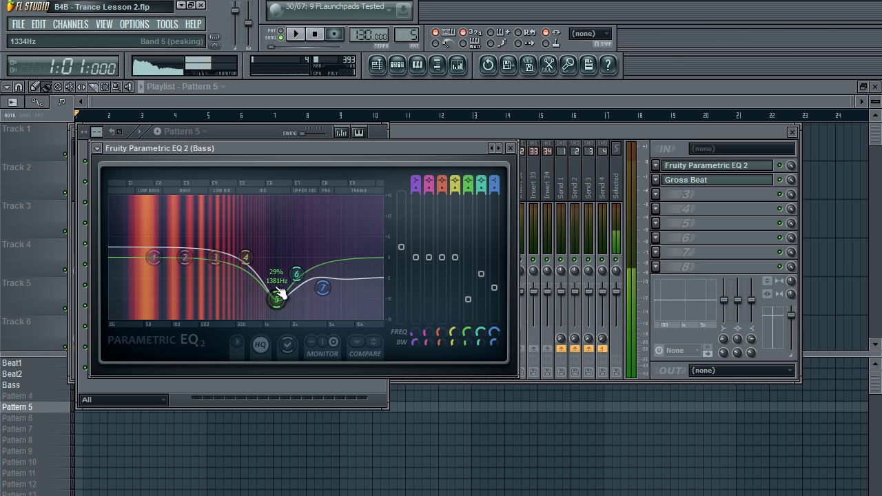
scroll(281, 292, down, 2)
scroll(281, 293, down, 2)
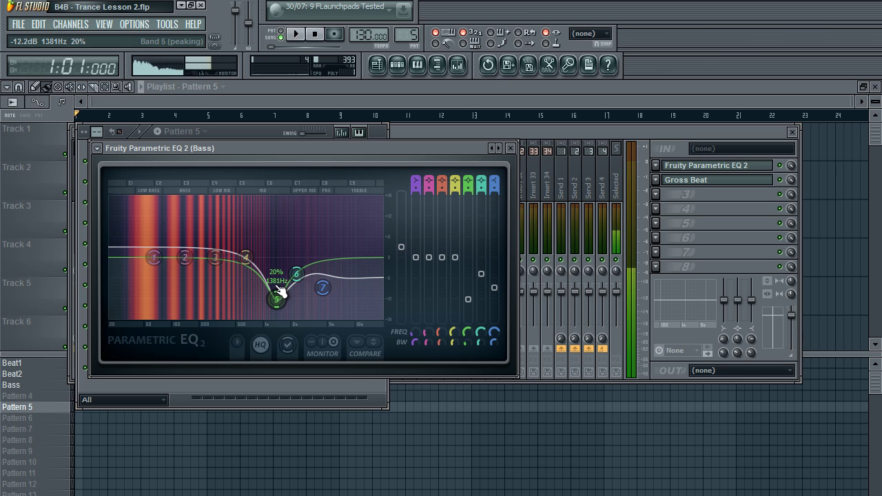
drag(297, 275, 317, 304)
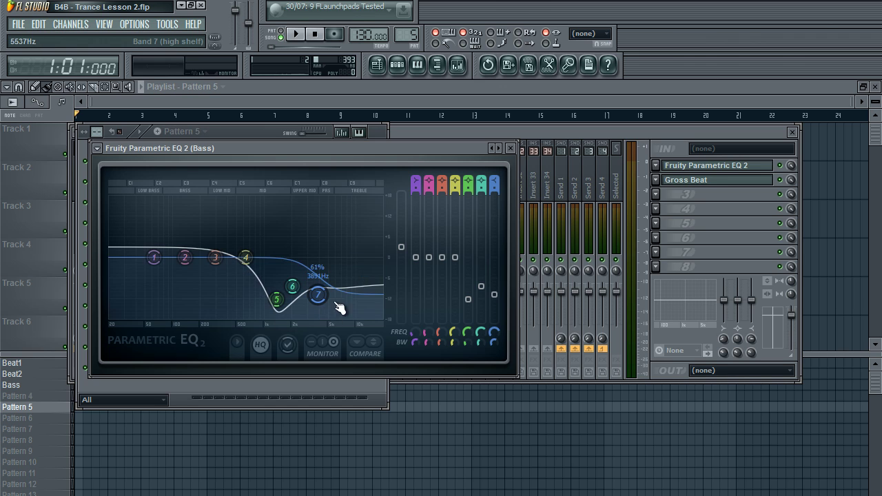
click(509, 148)
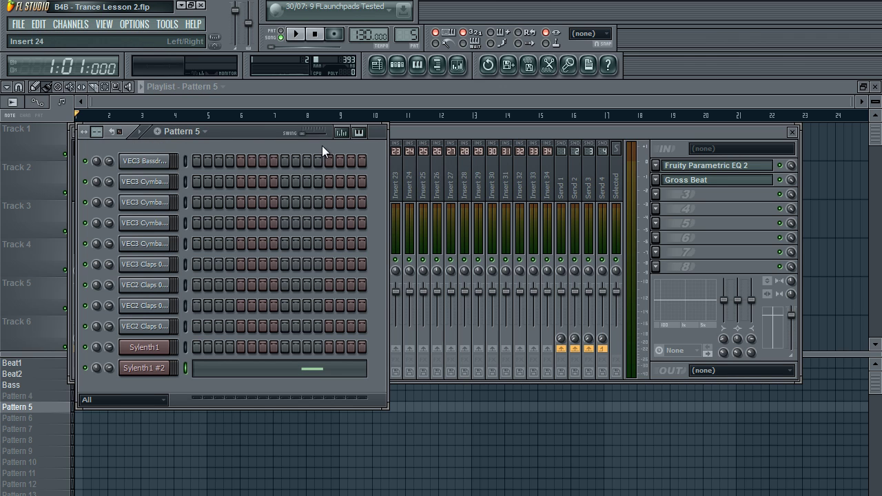
Rename the Sylenth1 #2 channel as Bass
right_click(149, 347)
click(205, 395)
text(Bass)
key(Return)
While the song plays, set the Bass EQ's main level to about 6.0 dB and fine-tune bands 5, 6 and 7
key(space)
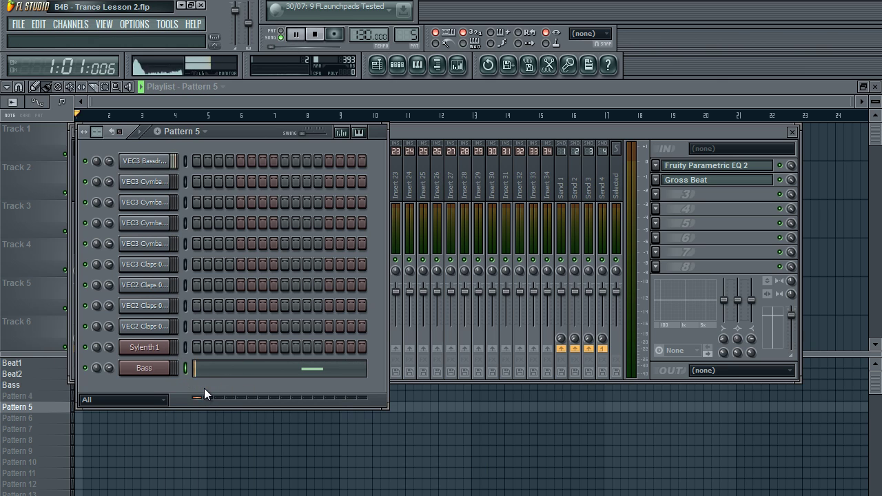
click(427, 127)
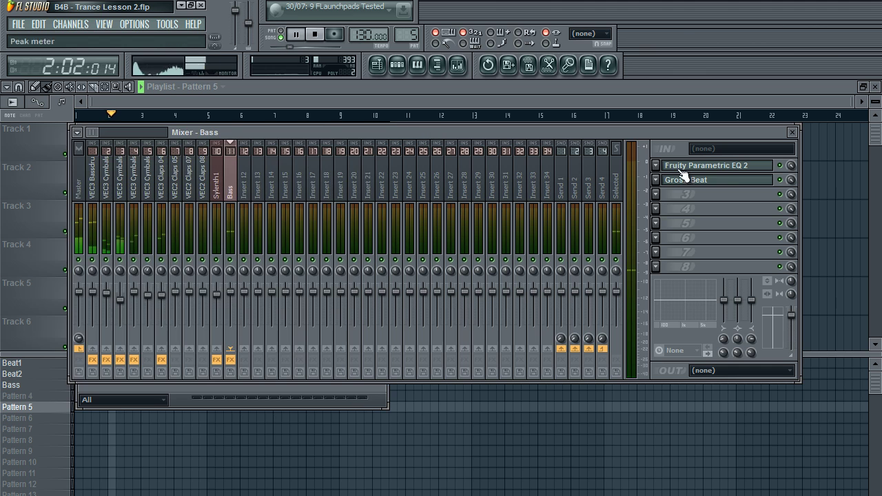
click(715, 169)
mouse_move(313, 275)
mouse_down()
mouse_move(325, 299)
mouse_move(324, 282)
mouse_move(317, 287)
mouse_up()
drag(402, 248, 405, 243)
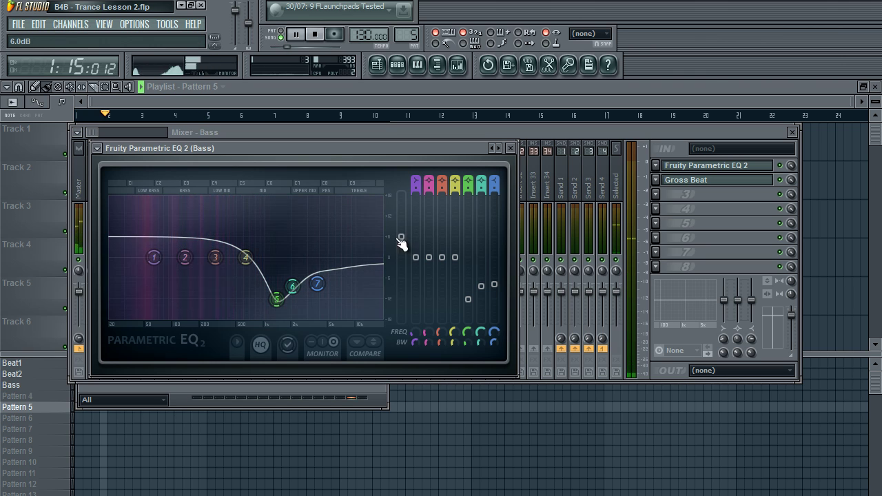
mouse_move(276, 299)
mouse_down()
mouse_move(281, 306)
mouse_move(284, 295)
mouse_up()
mouse_move(317, 284)
mouse_down()
mouse_move(302, 286)
mouse_move(305, 293)
mouse_up()
key(space)
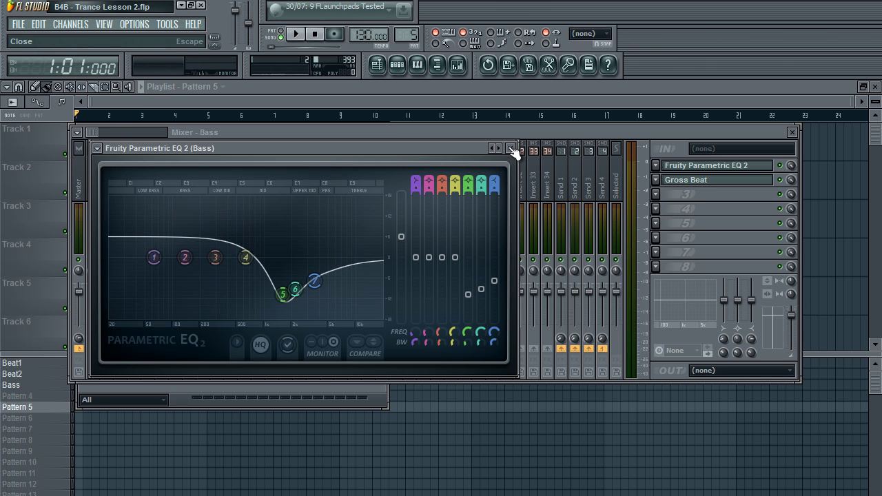
click(511, 149)
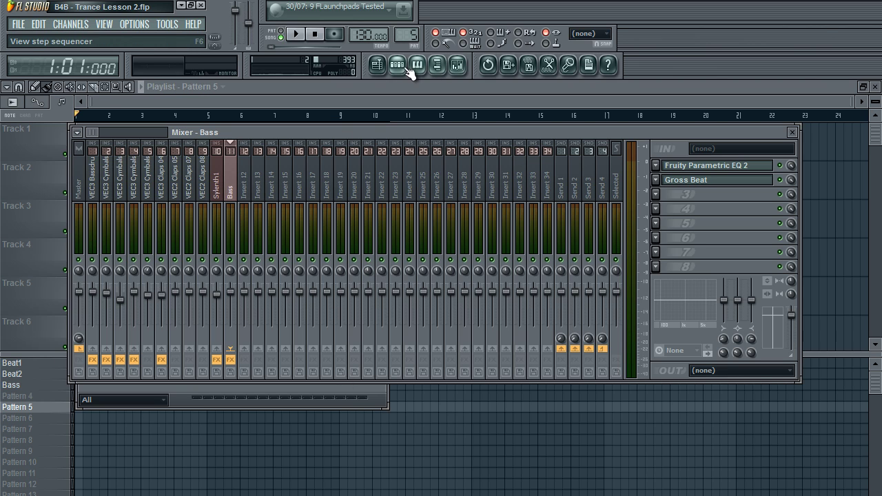
Check the playlist arrangement and examine the Bass channel's Sylenth1 oscillator, filter and envelope settings
click(377, 64)
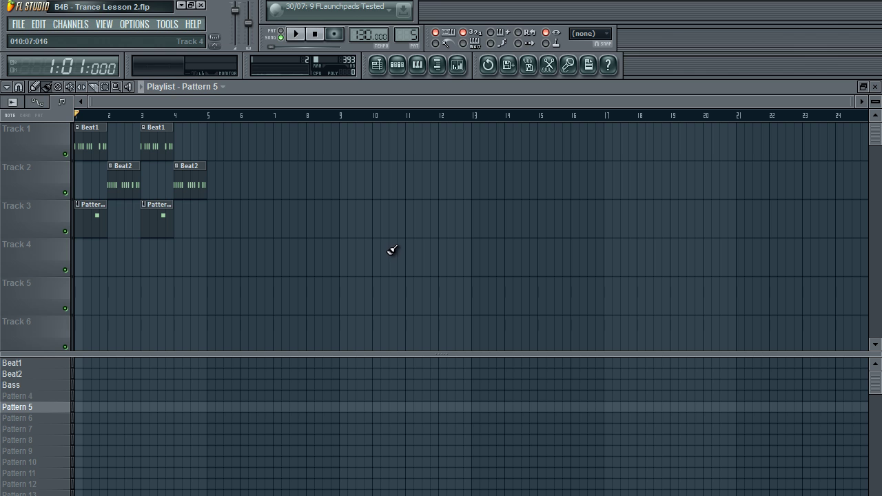
click(397, 65)
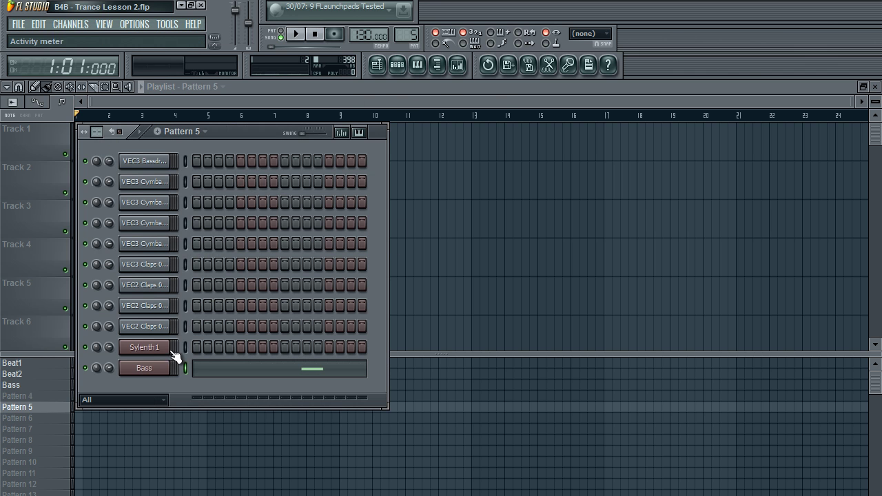
click(152, 369)
click(356, 97)
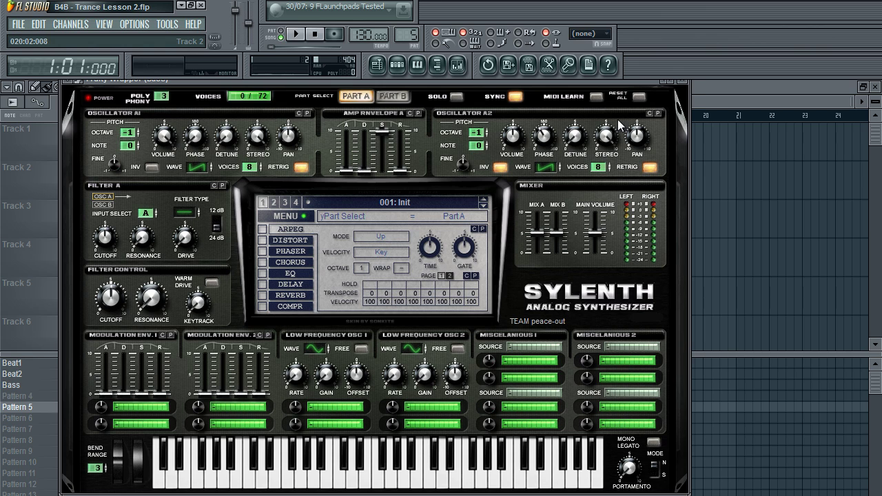
click(682, 81)
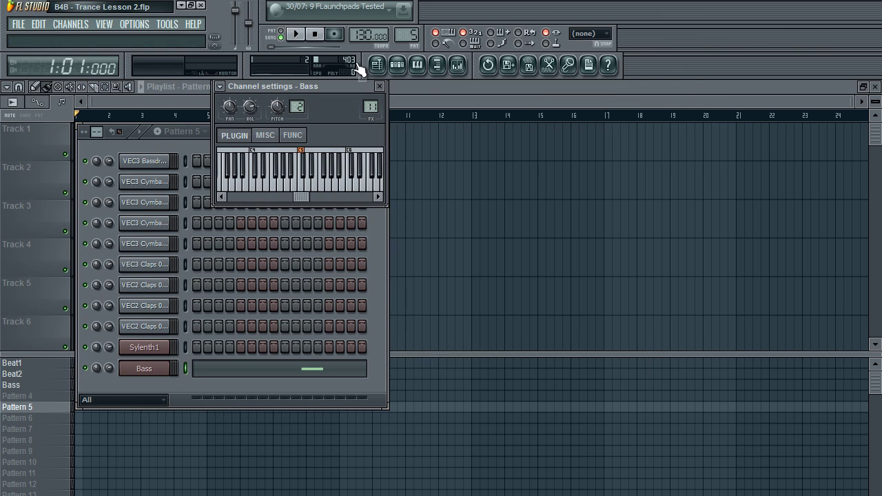
click(377, 84)
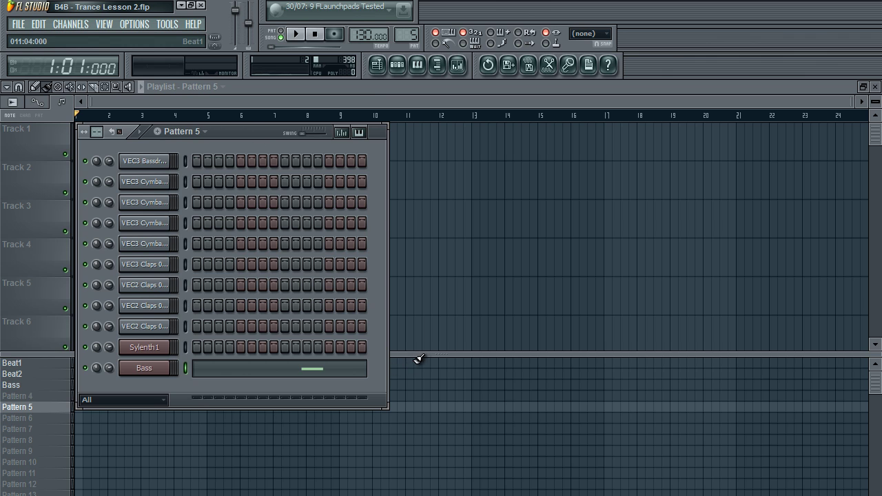
Enlarge the playlist's track area and rename pattern 5 as Bass
drag(416, 355, 416, 391)
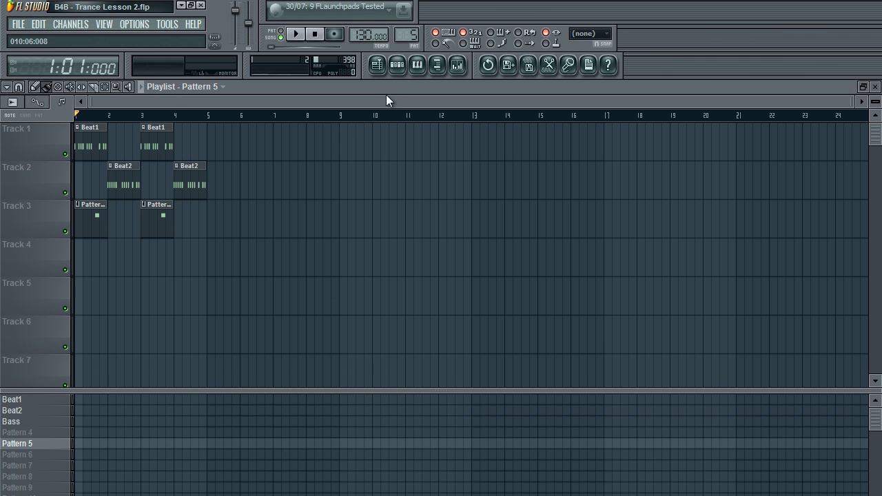
click(397, 65)
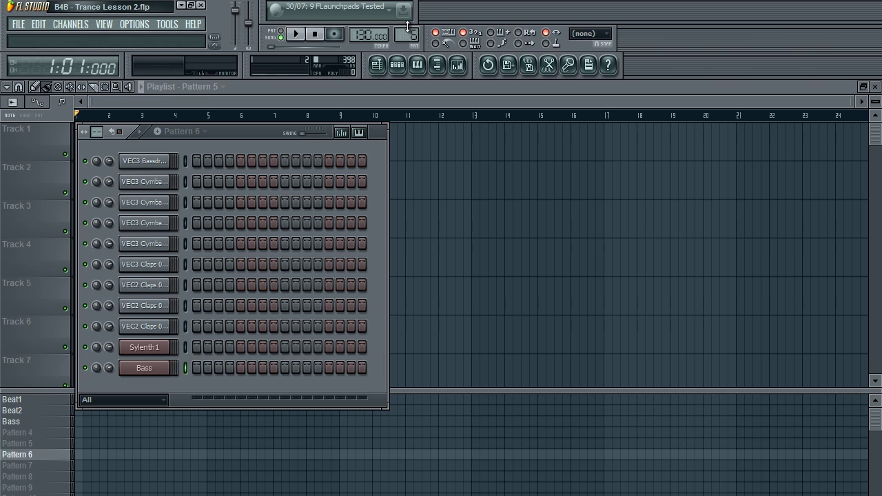
key(F2)
text(B)
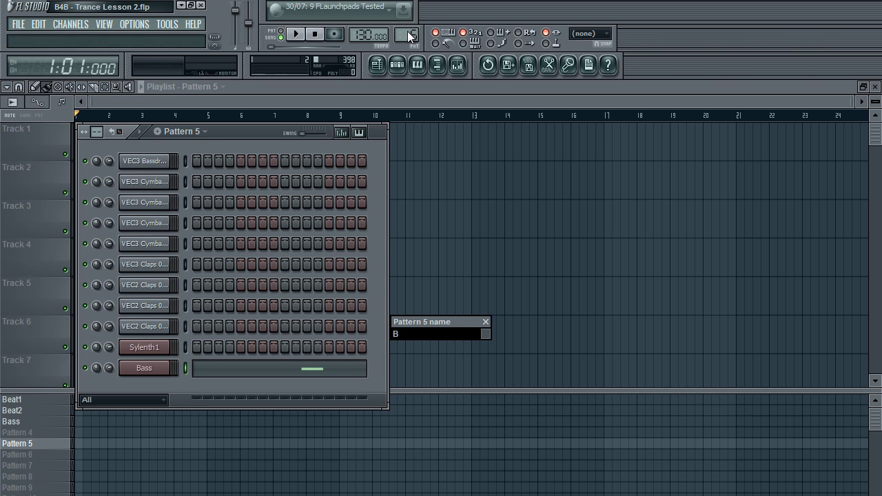
key(Return)
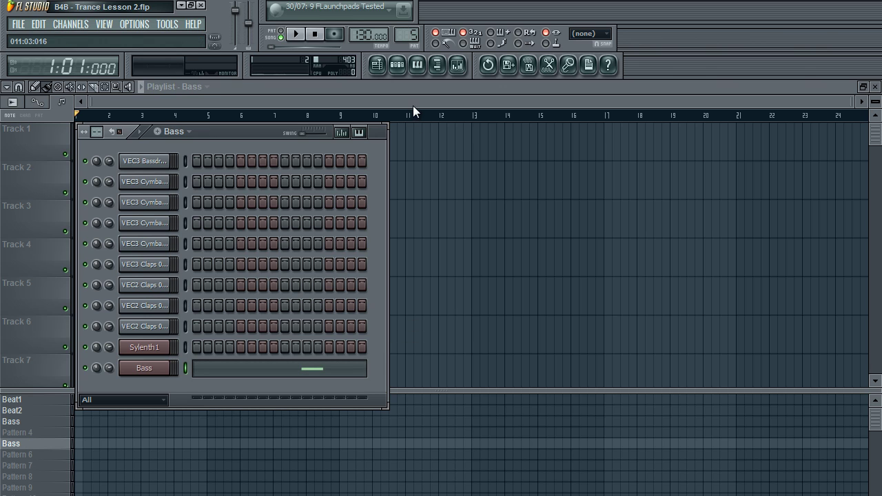
Check patterns 3 to 5 and delete the empty Bass pattern in slot 3, confirming the deletion
key(F6)
click(55, 434)
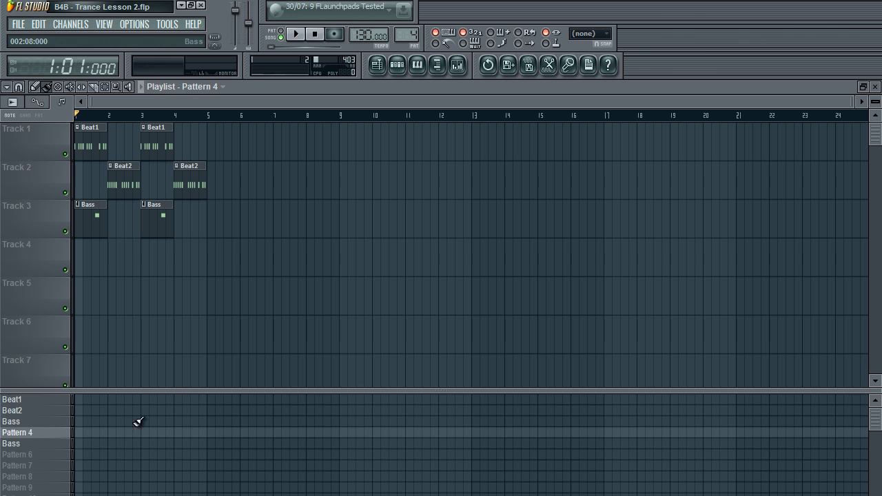
click(31, 444)
click(397, 64)
scroll(405, 42, down, 1)
drag(405, 41, 404, 46)
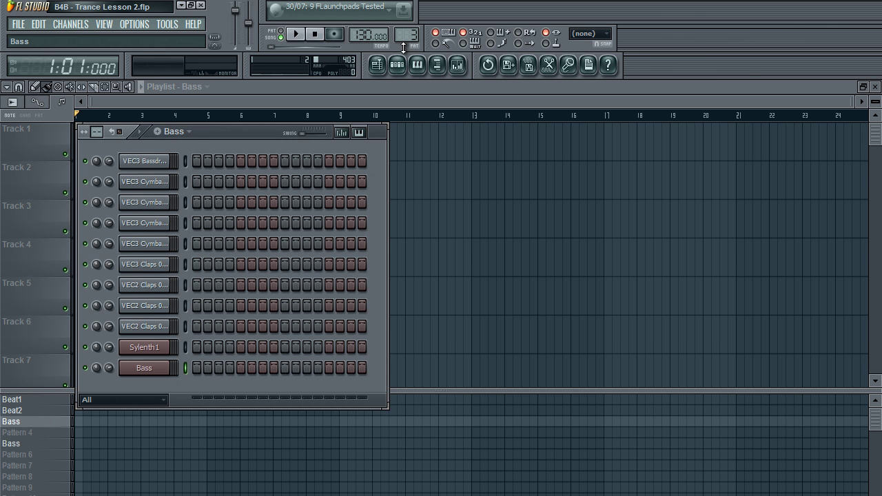
right_click(51, 423)
click(99, 491)
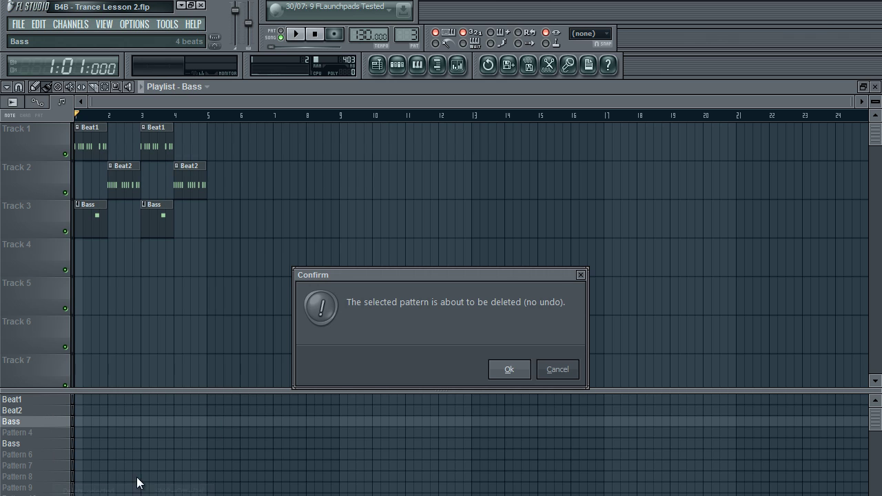
click(517, 372)
scroll(523, 379, down, 1)
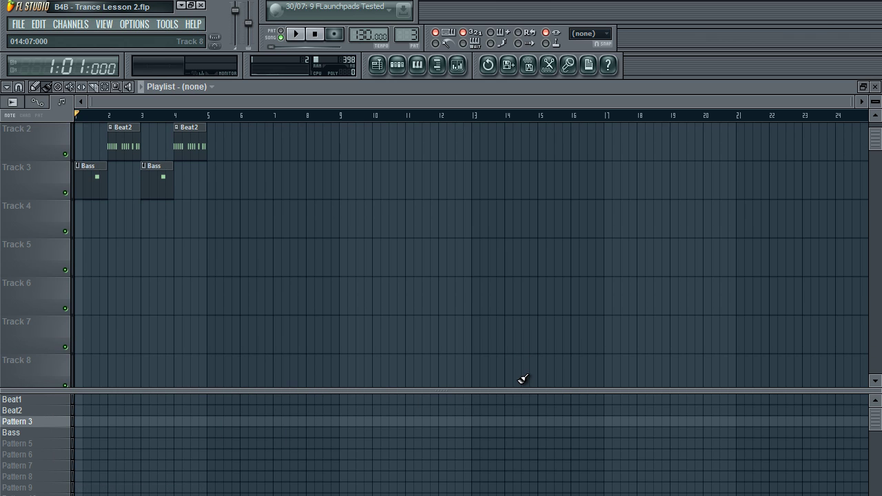
Move the remaining Bass pattern up to slot 3 and enlarge the pattern list area
click(61, 433)
key(ctrl+shift+Up)
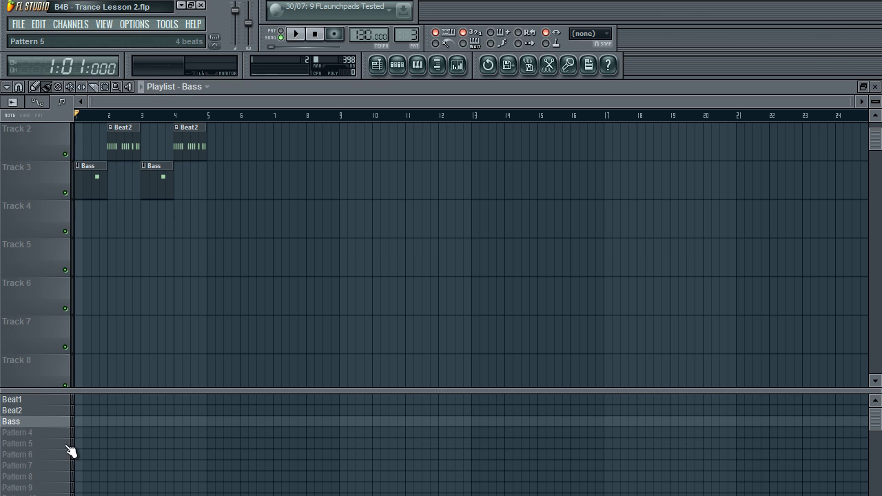
drag(254, 394, 250, 350)
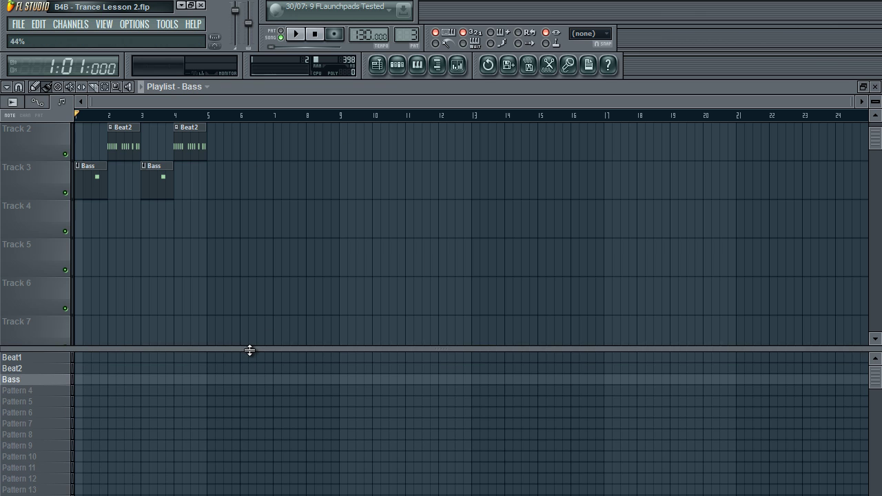
Switch to pattern 4 and examine its Sylenth1 chord notes in the piano roll
click(398, 64)
scroll(409, 32, up, 1)
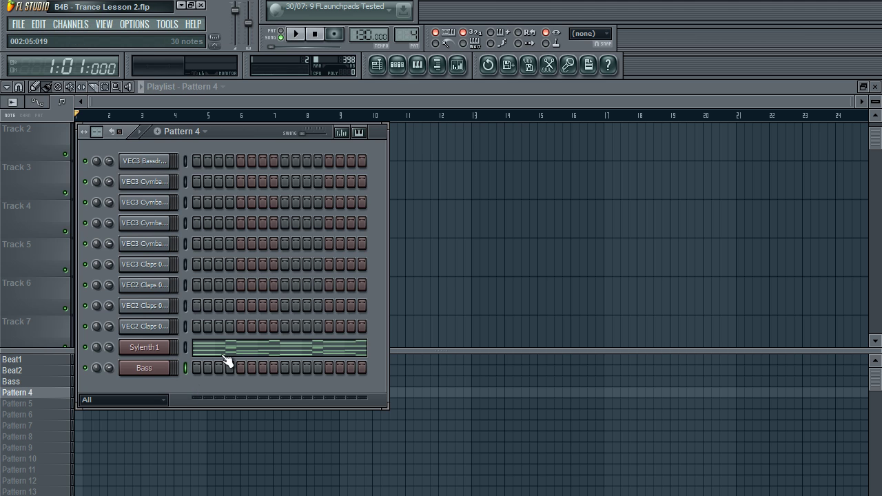
click(324, 355)
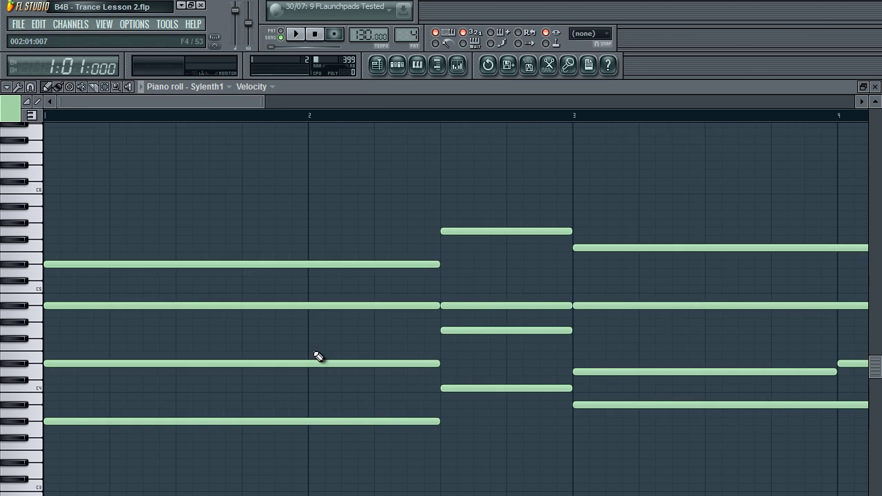
scroll(155, 199, down, 3)
scroll(167, 205, up, 2)
scroll(175, 208, down, 3)
scroll(175, 209, up, 3)
Rename the Sylenth1 channel as Lead
click(397, 64)
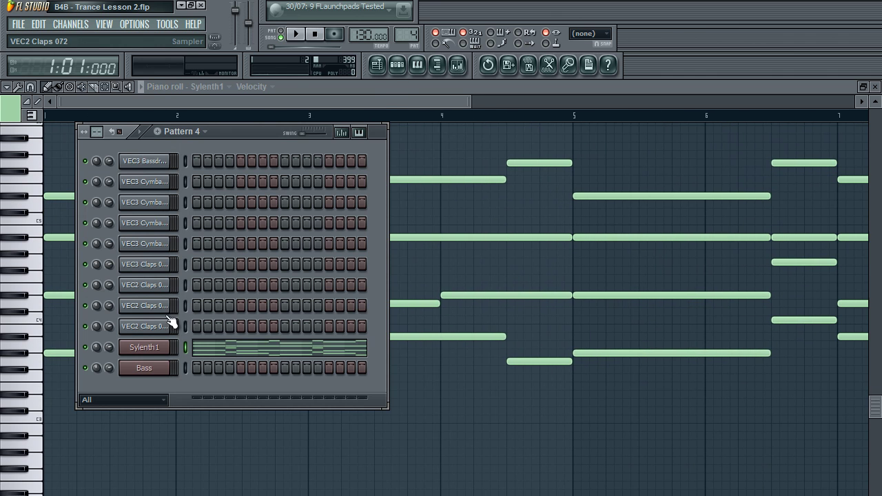
right_click(160, 347)
click(200, 366)
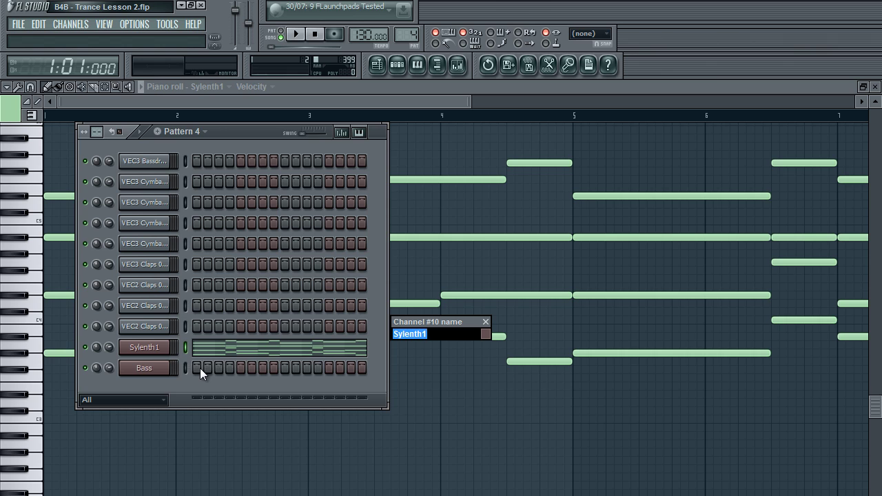
text(LEad)
key(Return)
Select all existing chord notes in the Lead piano roll and delete them
click(423, 91)
scroll(345, 165, down, 3)
drag(300, 174, 300, 240)
drag(338, 180, 43, 490)
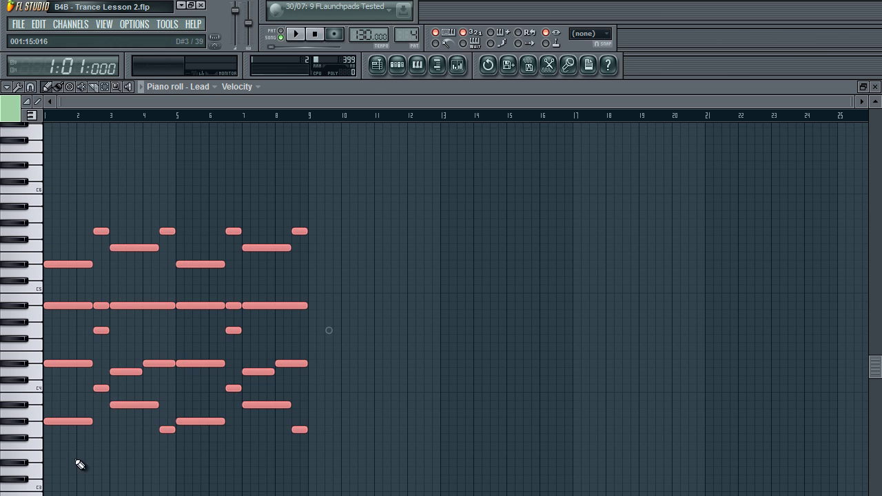
scroll(89, 448, down, 2)
scroll(92, 450, down, 1)
key(Delete)
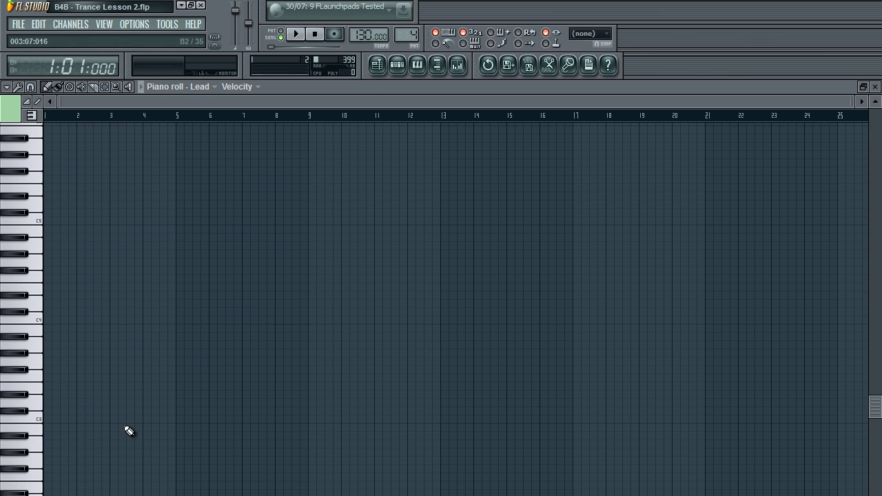
Draw a G#3 note at the start of bar 1 and stretch it to two bars
scroll(134, 423, down, 1)
scroll(138, 417, up, 4)
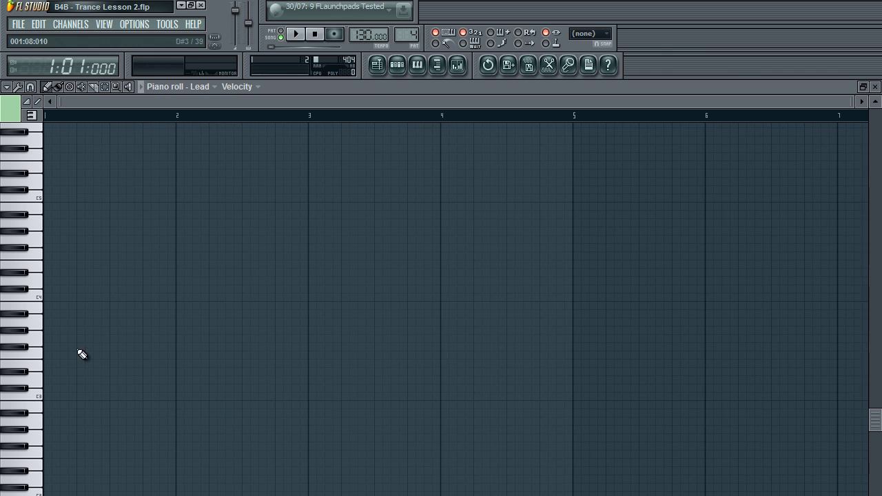
scroll(55, 337, up, 1)
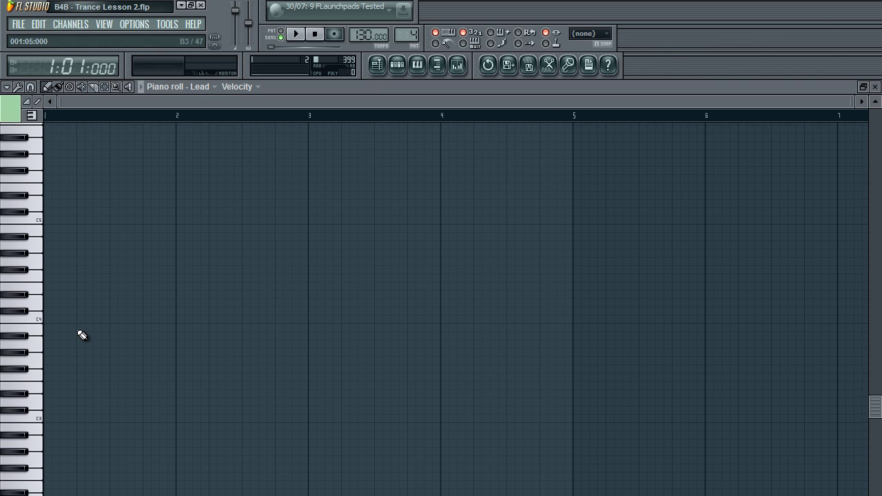
click(52, 355)
drag(53, 353, 314, 370)
scroll(401, 200, up, 2)
scroll(356, 324, down, 2)
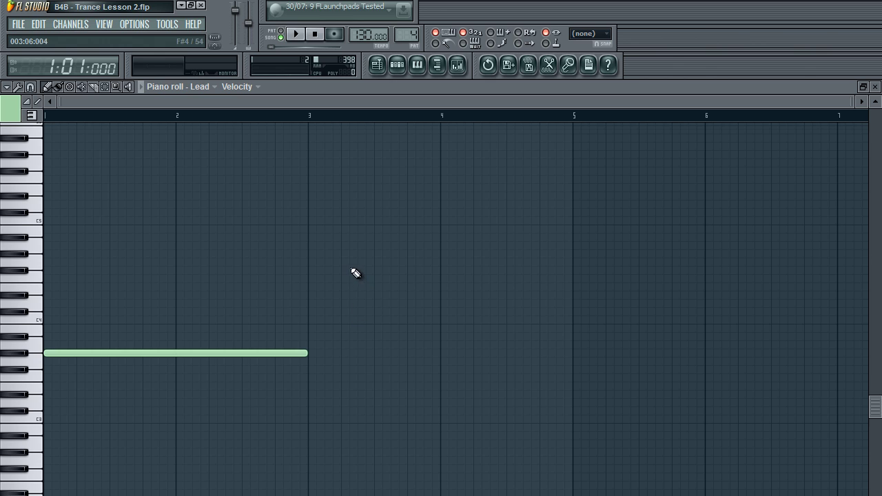
Stack two-bar D#4, A#4 and G5 notes above the G#3 at bar 1 to build the first chord
scroll(358, 273, up, 1)
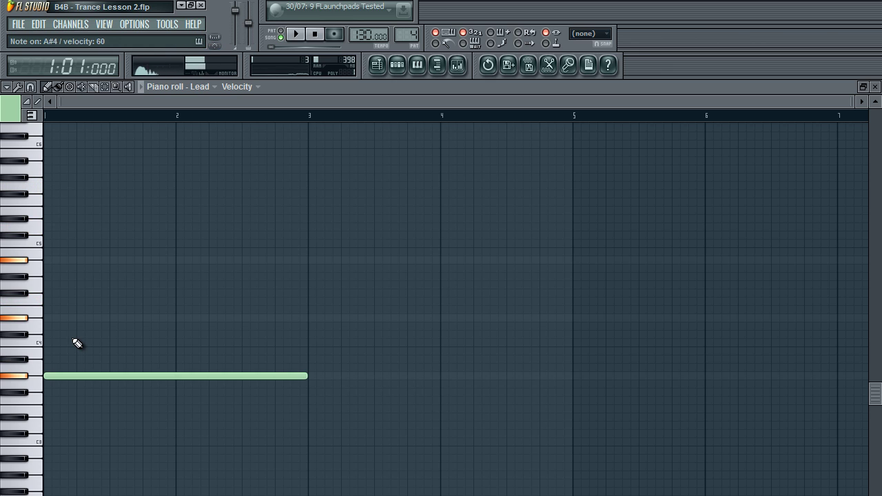
click(49, 375)
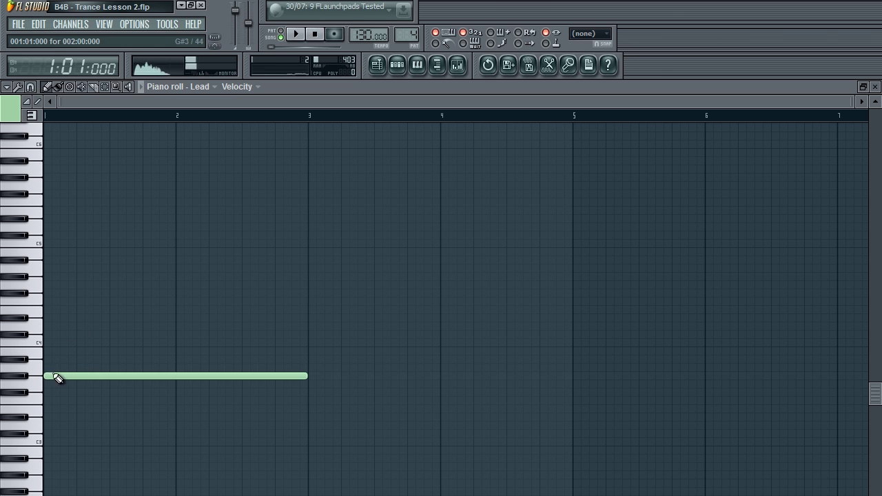
click(47, 318)
click(45, 259)
click(43, 186)
Play the first chord and duplicate all four of its notes into bars 3 and 4
click(296, 33)
drag(250, 136, 60, 447)
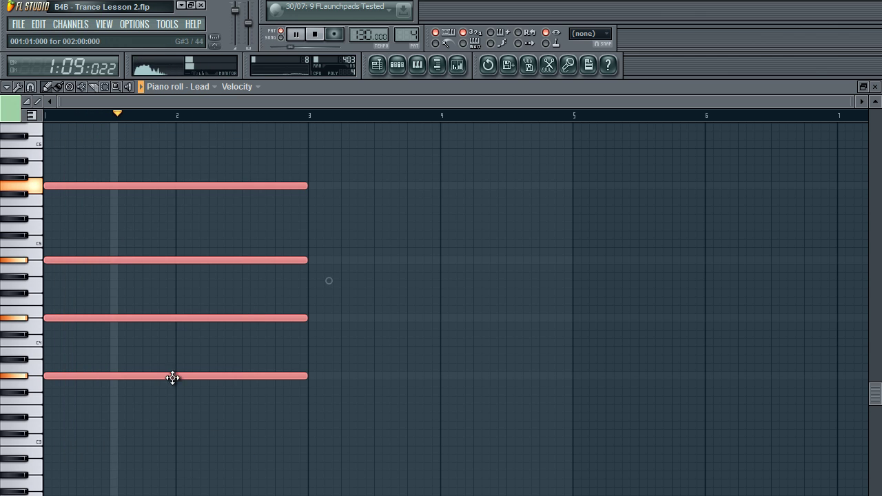
key(ctrl+b)
click(405, 373)
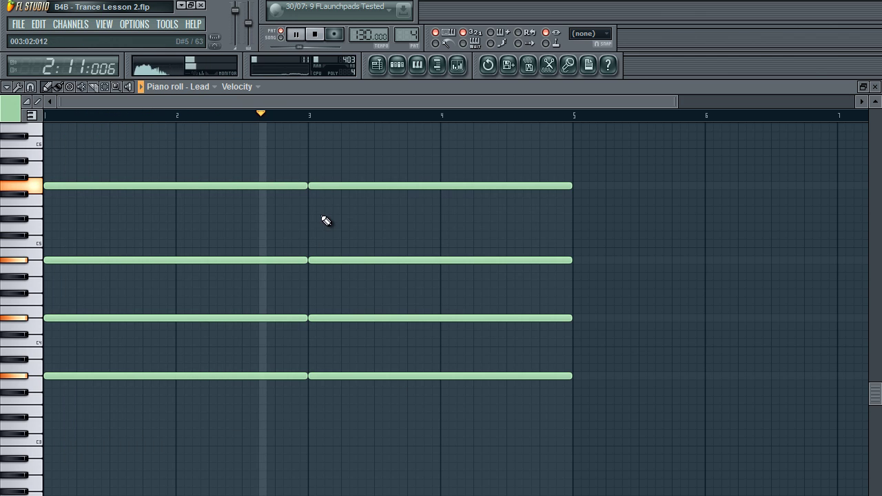
key(space)
Reshape the chord at bar 3 by moving its notes to A#3, F4, D5 and F5, auditioning it along the way
mouse_move(324, 187)
mouse_down()
mouse_move(325, 221)
mouse_move(321, 201)
mouse_up()
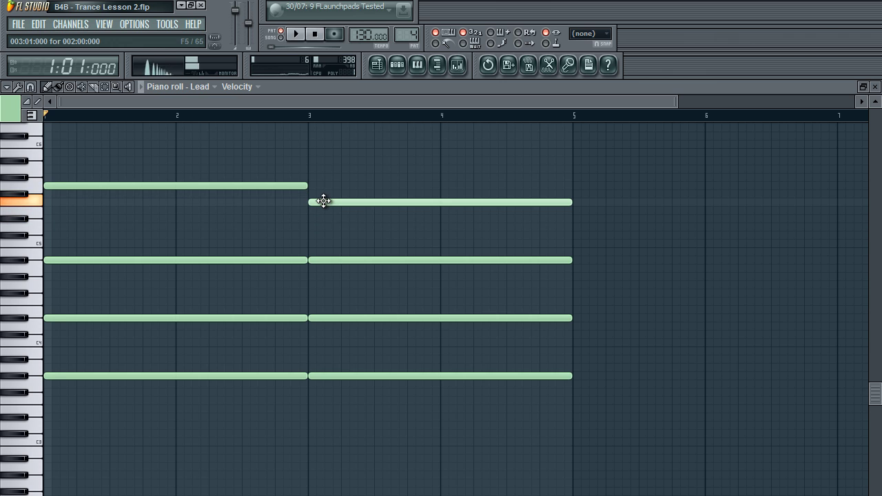
key(space)
drag(315, 376, 315, 357)
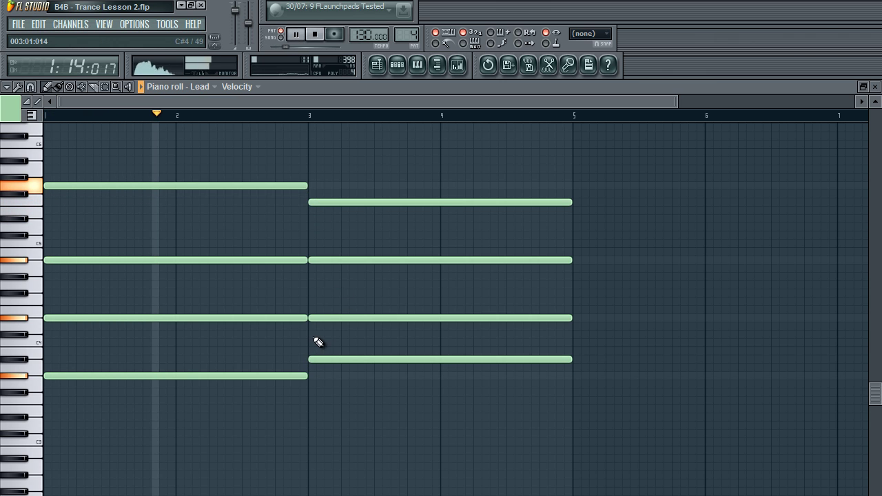
drag(315, 317, 315, 299)
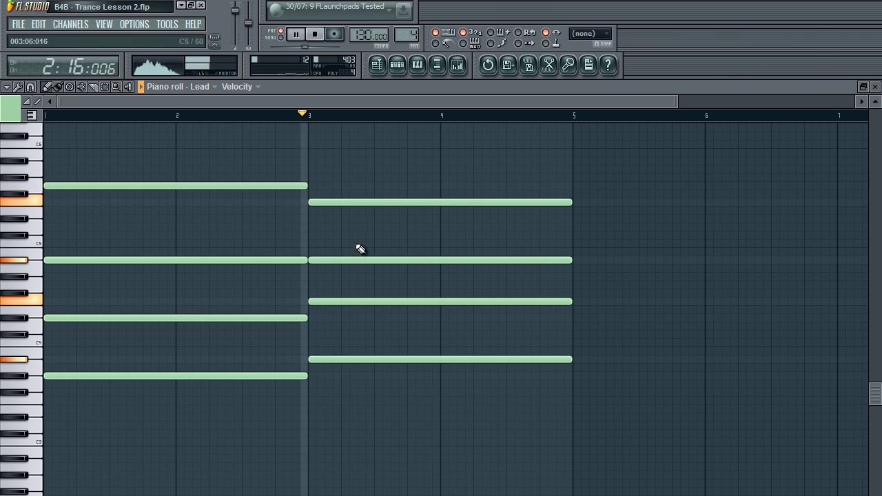
key(space)
click(324, 256)
drag(323, 256, 319, 228)
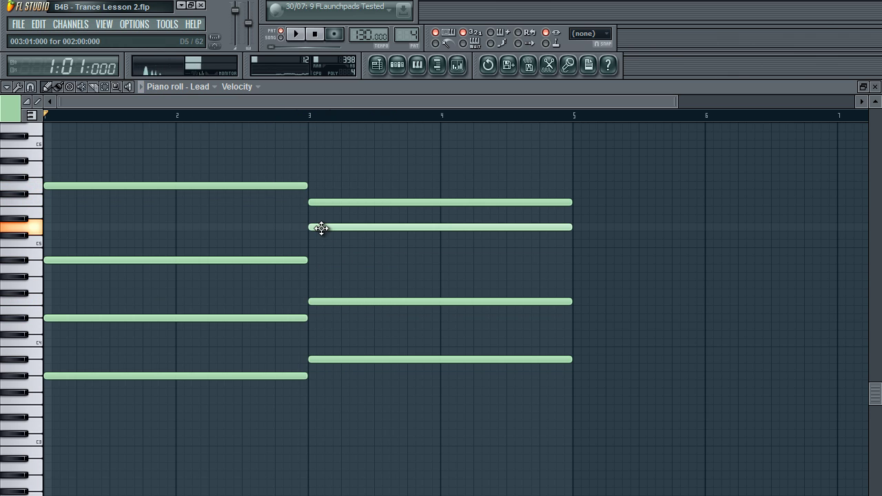
Examine the bottom, inner and top note lines across both chords by selecting each pair of notes in turn
drag(423, 340, 199, 405)
ctrl+click(207, 416)
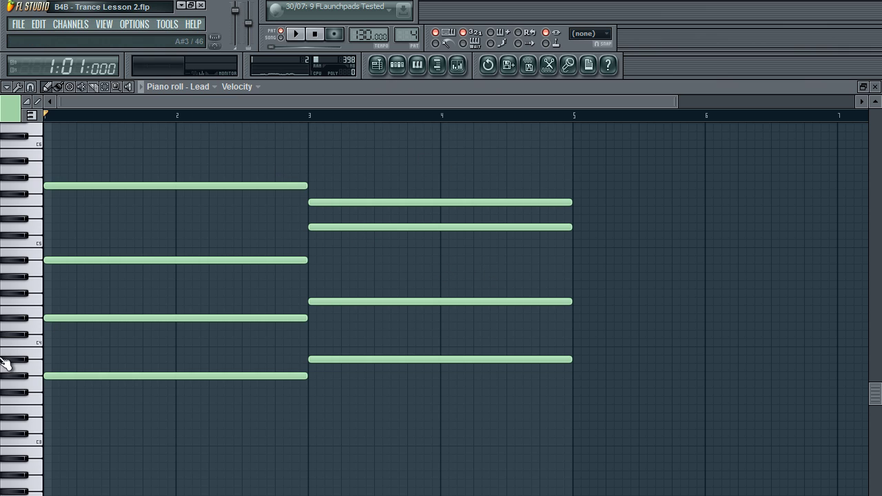
drag(344, 350, 201, 370)
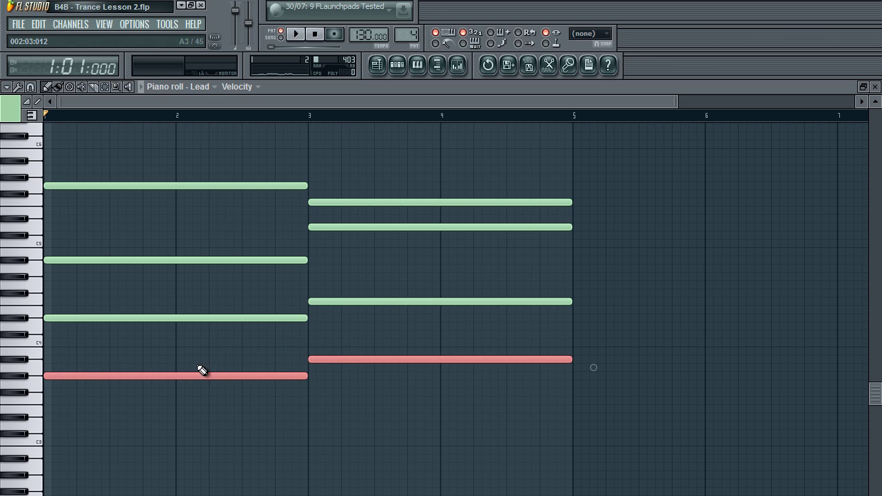
drag(345, 283, 238, 331)
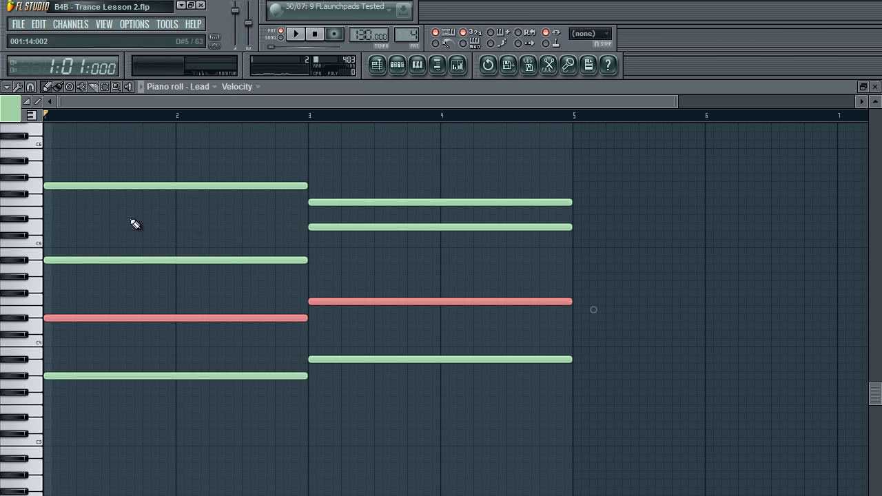
click(108, 216)
drag(169, 159, 166, 180)
drag(376, 172, 246, 213)
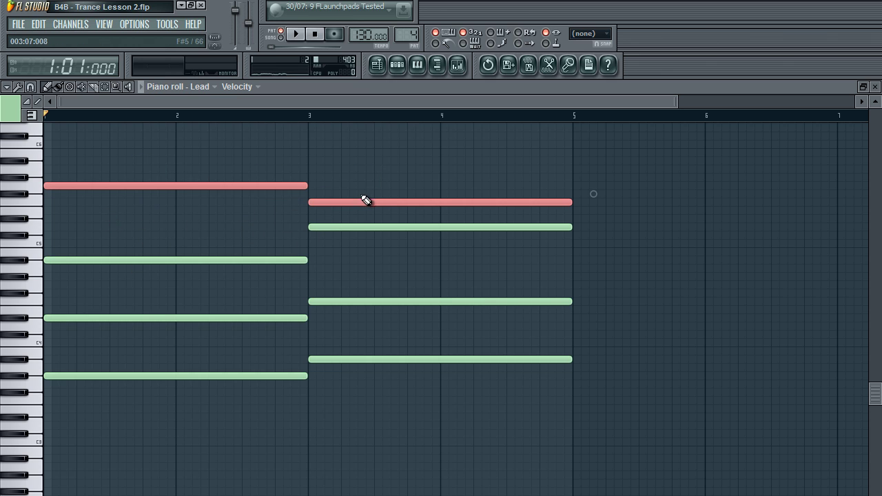
drag(342, 216, 179, 254)
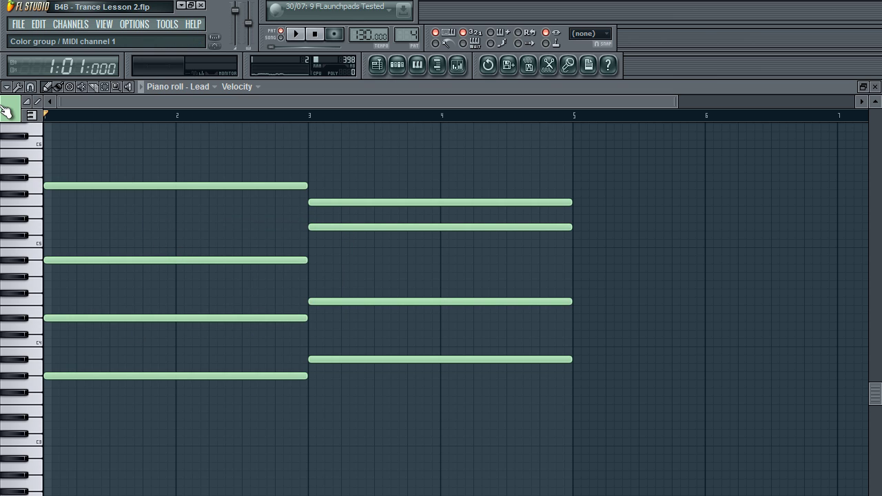
drag(84, 149, 156, 206)
drag(427, 183, 208, 204)
drag(374, 348, 247, 401)
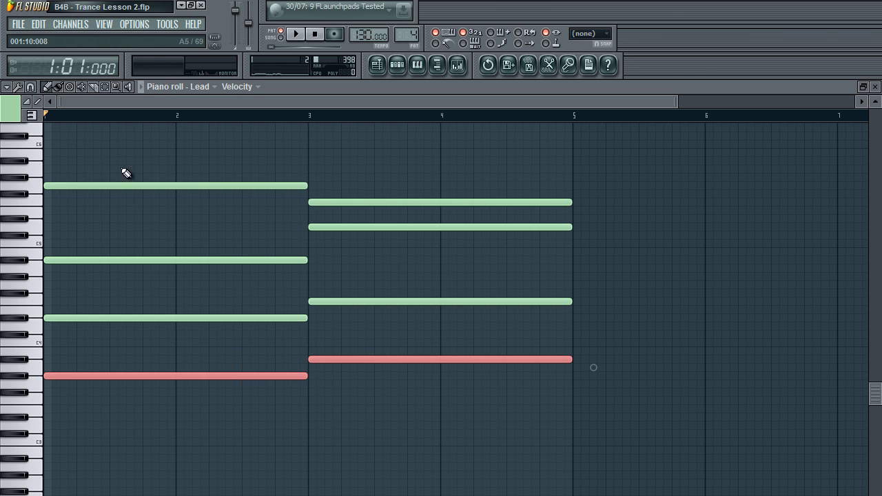
ctrl+click(234, 206)
Replace the top notes of both chords, G5 and F5, with identical notes in the light blue color group
click(9, 108)
click(69, 131)
right_click(59, 186)
click(61, 186)
right_click(337, 202)
click(310, 202)
Replace the bottom notes G#3 and A#3 with identical notes in pink color group 9, and switch the note colour back to green
click(7, 110)
click(26, 156)
right_click(99, 375)
click(39, 383)
click(46, 375)
right_click(368, 359)
click(310, 352)
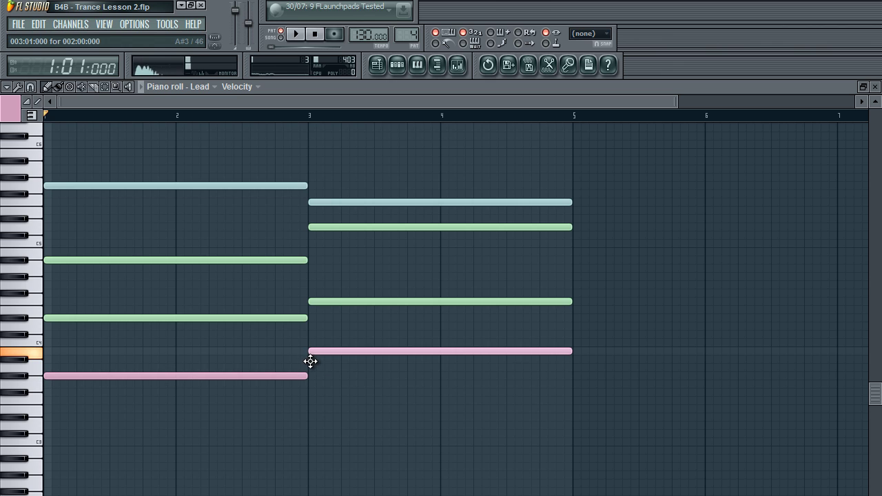
drag(310, 362, 310, 364)
click(8, 118)
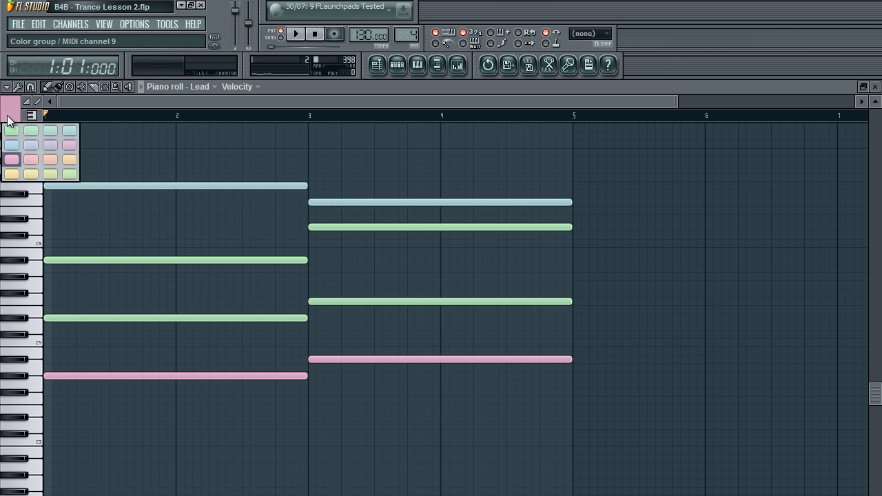
click(20, 132)
Select both chords, duplicate them into bars 5 to 8, and clear the selection
drag(44, 262, 114, 493)
scroll(186, 395, up, 3)
ctrl+click(186, 394)
scroll(198, 439, up, 4)
drag(451, 232, 172, 375)
drag(21, 433, 21, 493)
scroll(299, 335, up, 3)
drag(403, 169, 53, 434)
drag(132, 104, 84, 56)
key(ctrl+b)
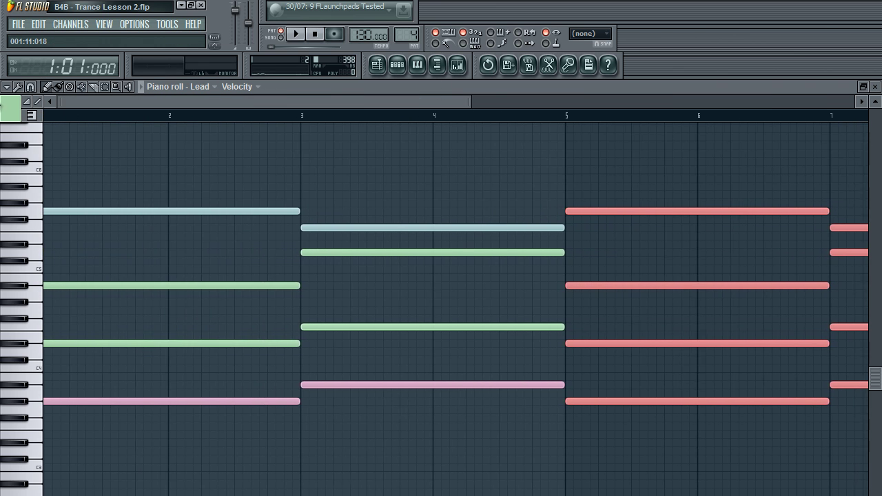
key(ctrl+d)
During playback, change the chord at bar 5 by moving its bottom note to C4 and its top note to D#5
key(space)
scroll(418, 128, right, 3)
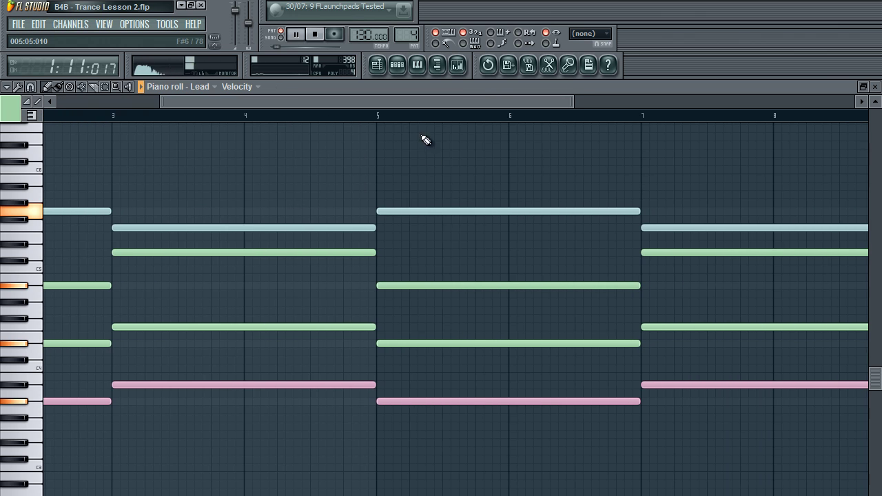
drag(407, 401, 406, 369)
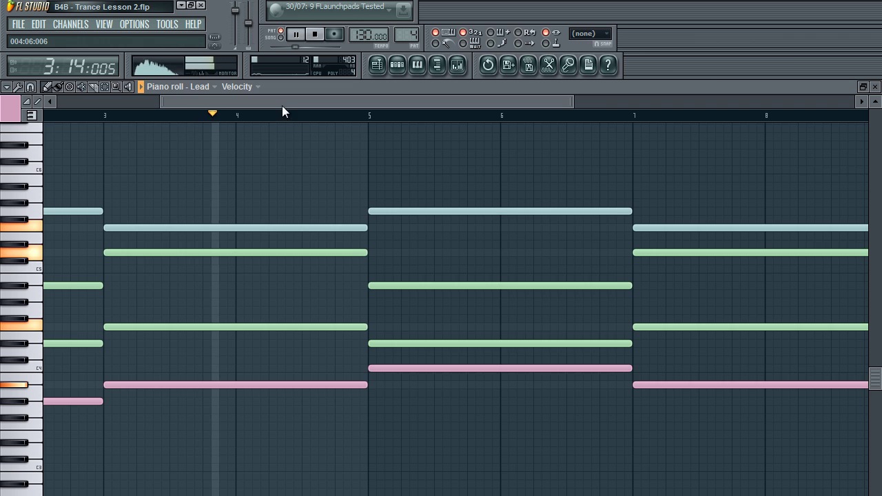
scroll(281, 106, right, 2)
drag(321, 210, 326, 252)
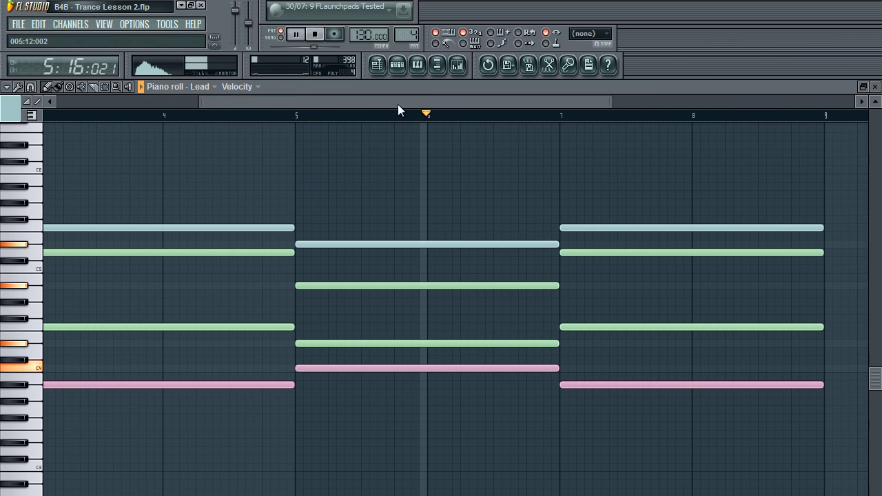
In the chord at bar 7, delete the top F5, add a two-bar A#4, and play it from bar 7
scroll(392, 110, right, 4)
right_click(432, 228)
key(space)
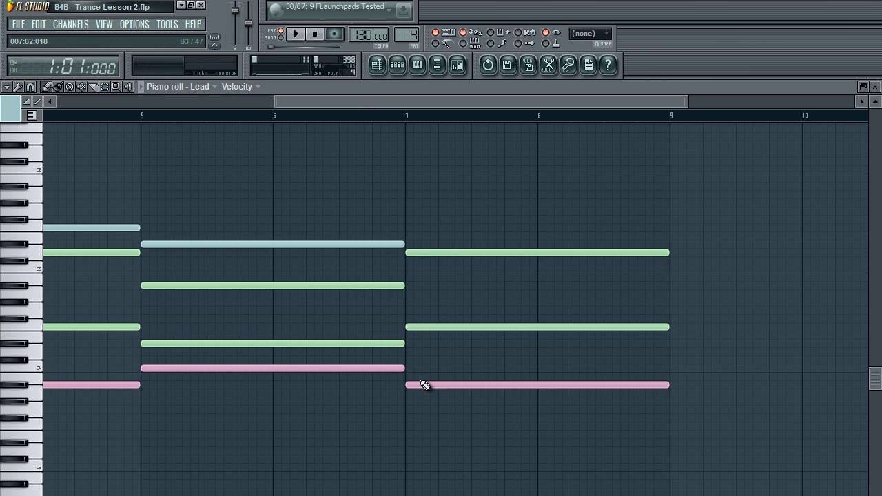
click(411, 286)
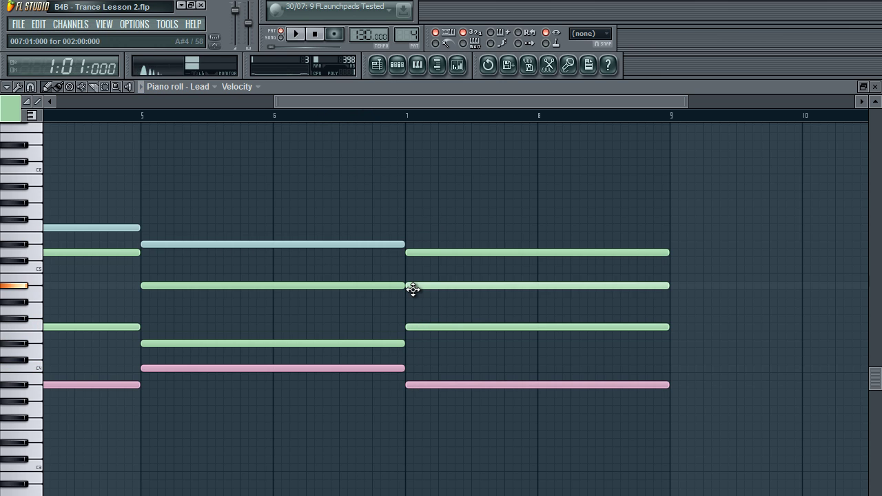
click(407, 116)
key(space)
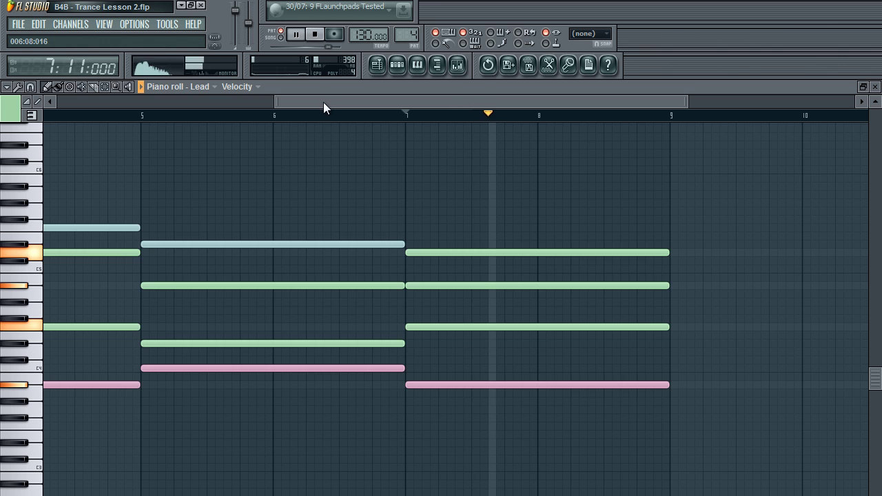
Listen to the looping four-chord Lead progression and stop playback
scroll(323, 102, left, 8)
scroll(274, 141, down, 4)
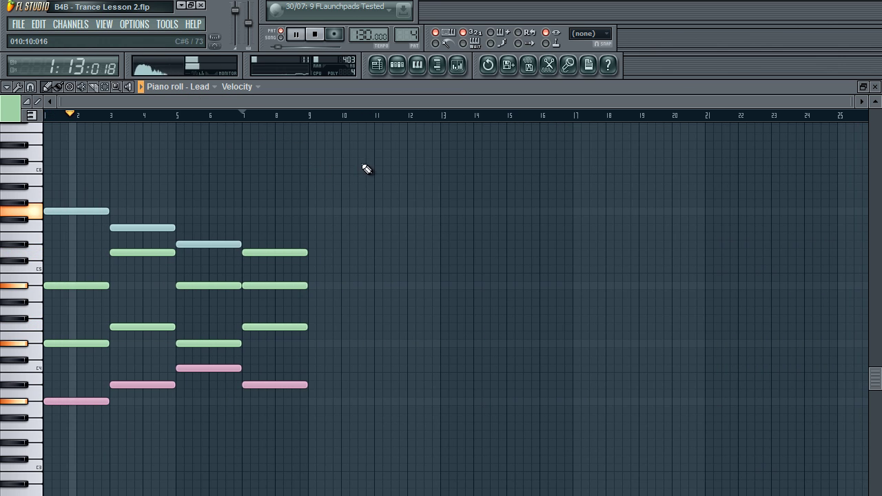
key(ctrl+a)
key(space)
scroll(75, 413, up, 4)
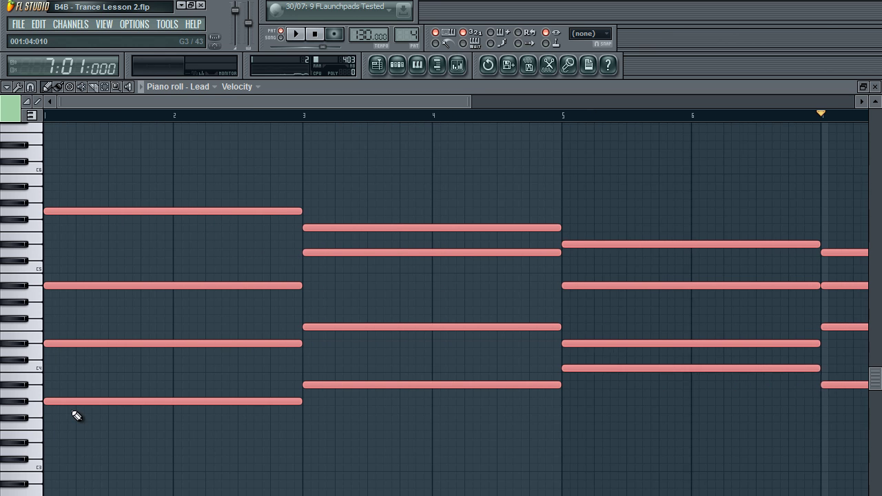
scroll(173, 379, down, 4)
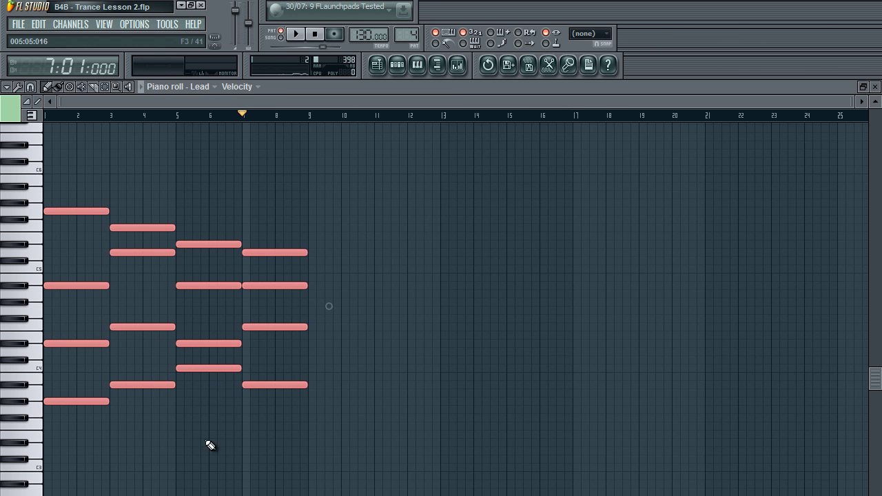
key(ctrl+d)
scroll(94, 444, up, 3)
scroll(94, 446, up, 1)
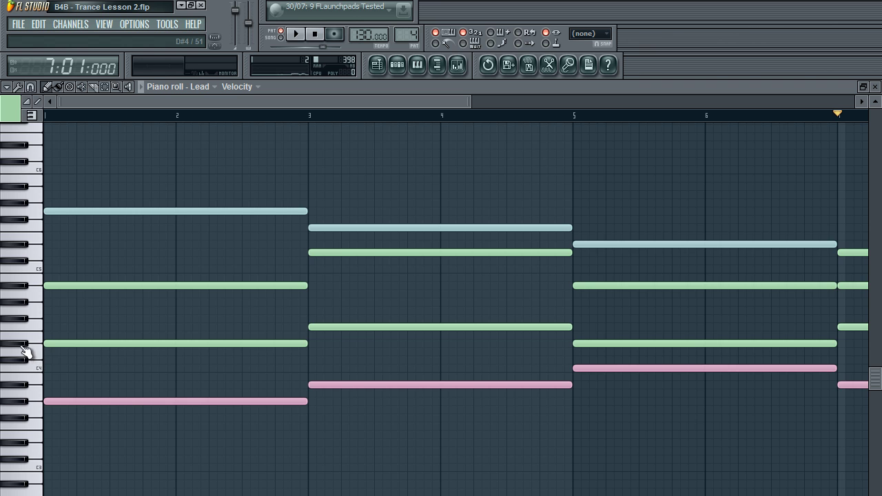
Transpose all four chords up three semitones, moving the first chord's bottom note to B3, and clear the selection
scroll(195, 350, down, 3)
key(ctrl+a)
scroll(329, 305, down, 1)
scroll(28, 448, up, 3)
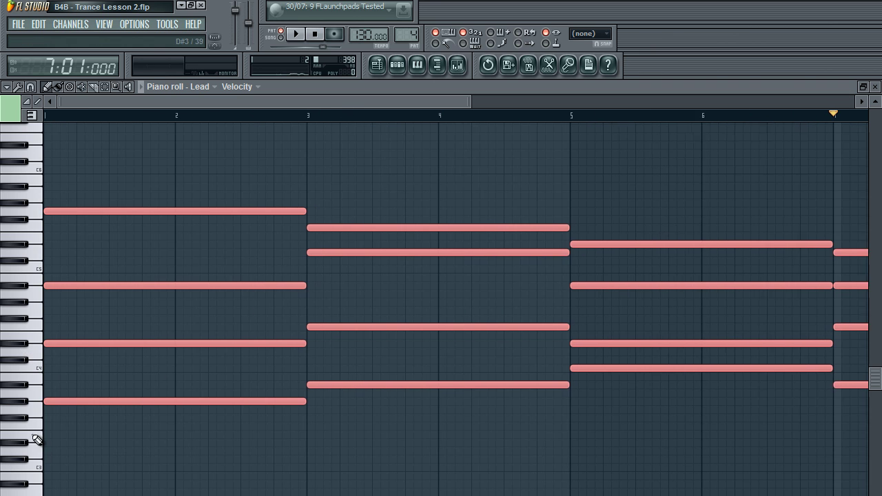
drag(59, 402, 50, 371)
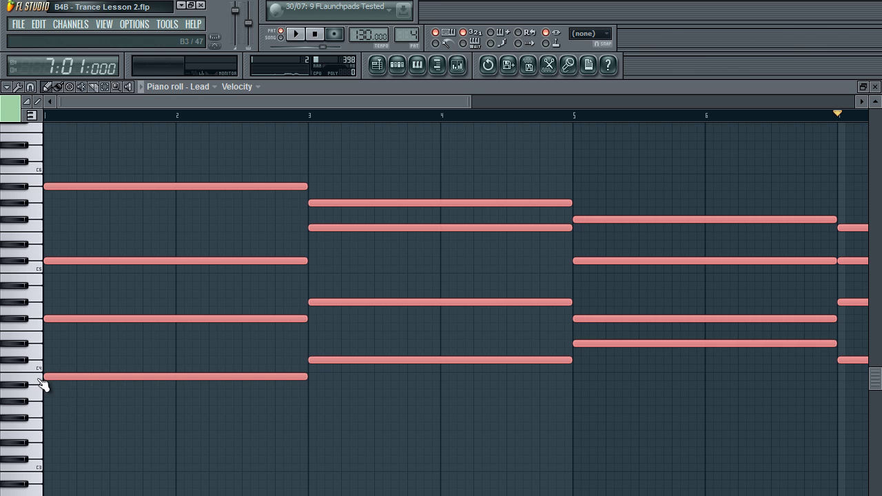
click(89, 353)
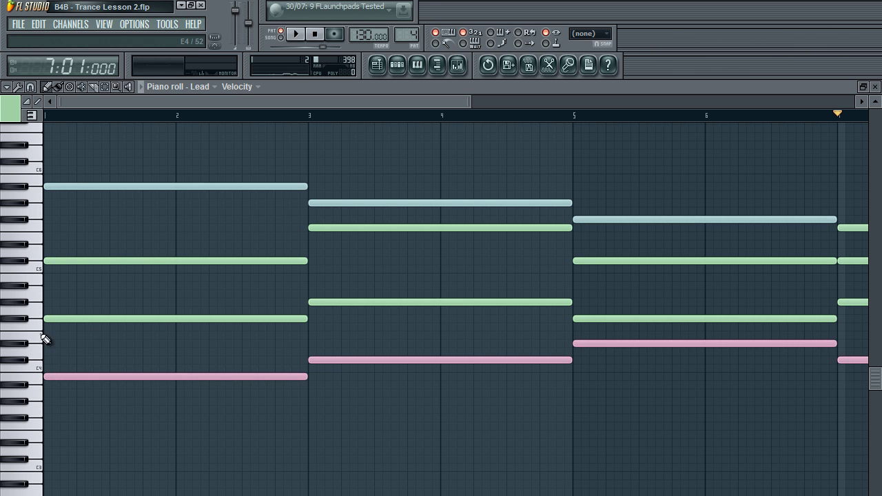
Examine the notes of the transposed four-chord progression across bars 1 to 8
scroll(99, 348, down, 4)
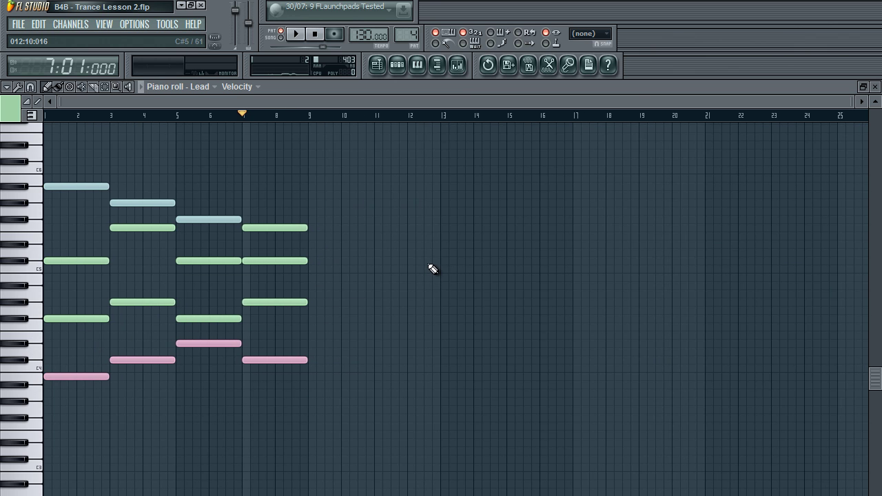
scroll(20, 433, up, 4)
scroll(241, 375, down, 4)
scroll(292, 349, down, 1)
scroll(386, 324, up, 5)
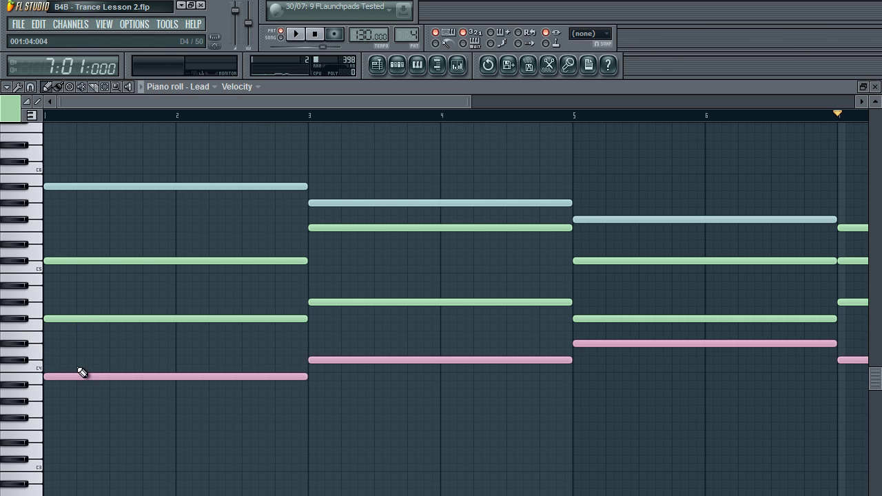
scroll(75, 357, up, 2)
scroll(76, 398, down, 5)
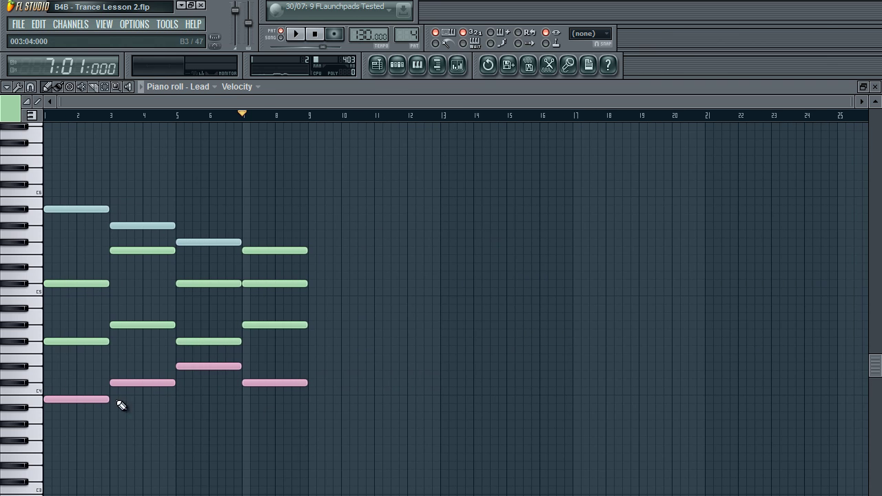
scroll(439, 264, up, 5)
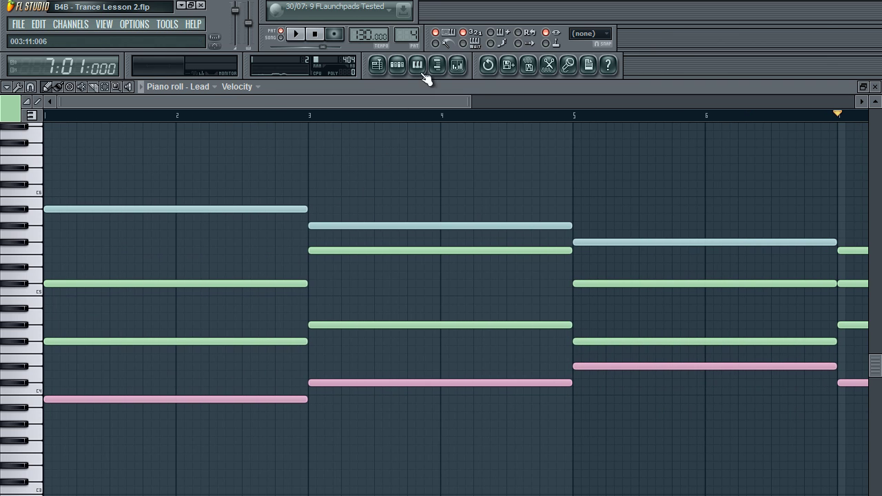
Select the empty Insert 20 mixer track and load Pitcher into its first effect slot
click(463, 66)
click(465, 67)
click(398, 73)
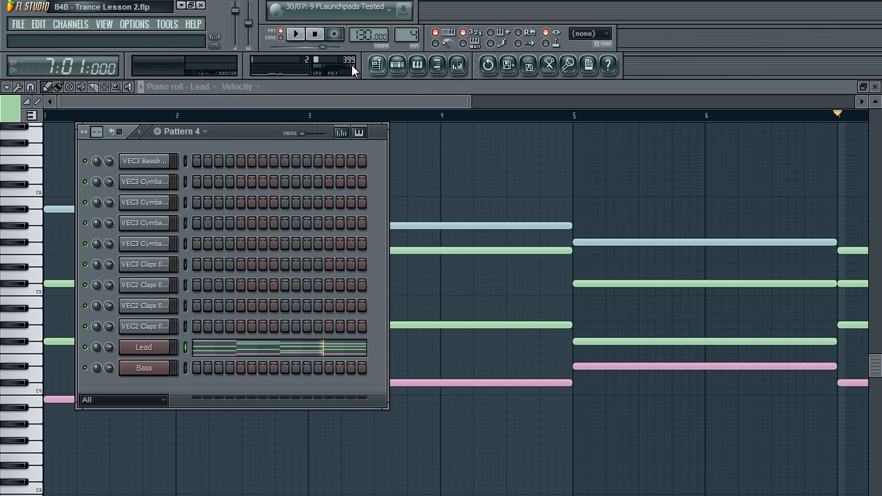
click(315, 33)
click(464, 69)
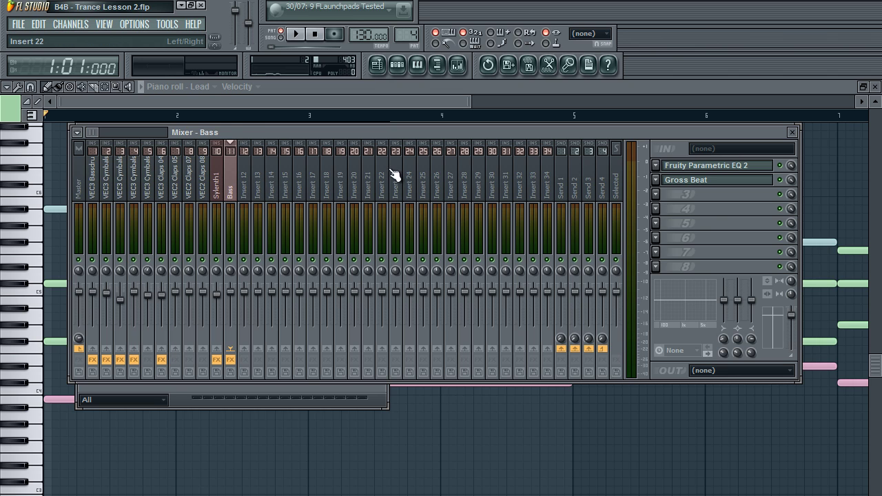
click(407, 185)
click(356, 195)
click(367, 196)
click(354, 194)
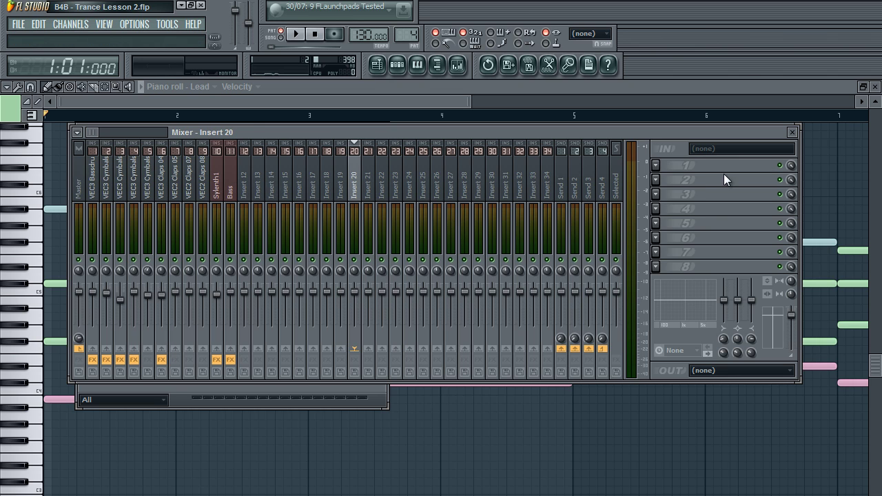
click(661, 166)
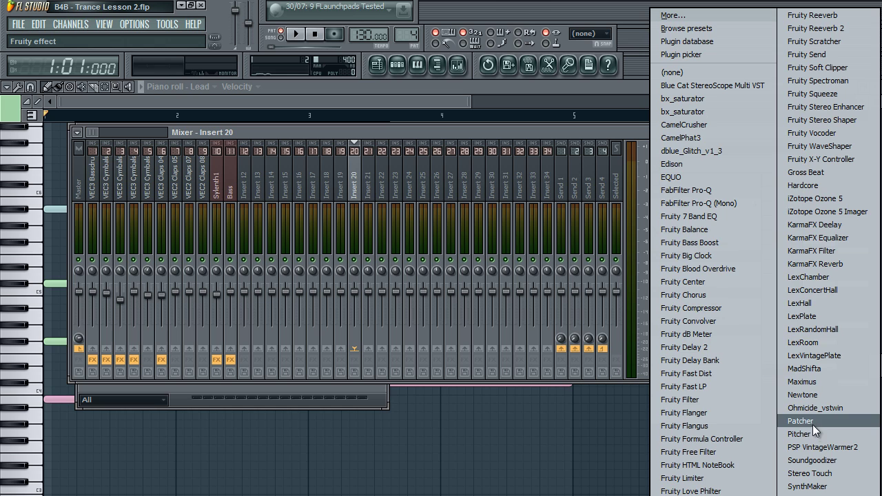
click(792, 433)
Set Pitcher to a Major scale in the key of F#, review its scale notes, and close it
drag(303, 191, 404, 112)
click(173, 204)
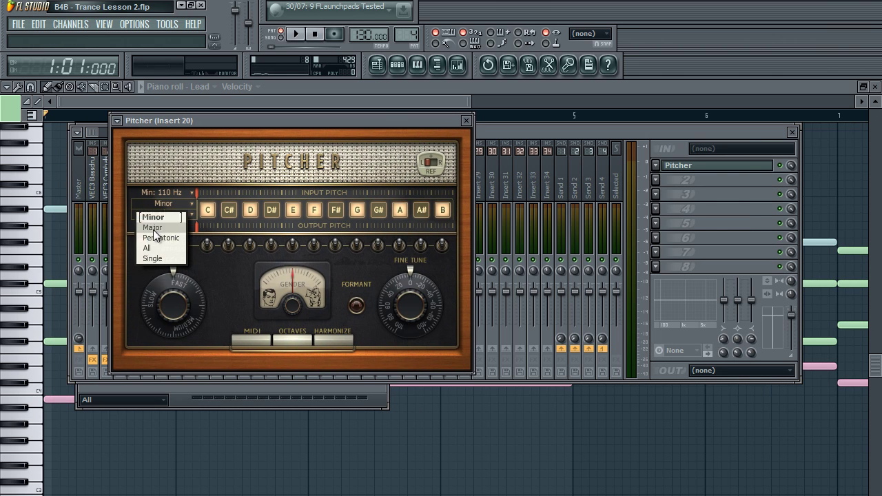
click(150, 226)
click(181, 214)
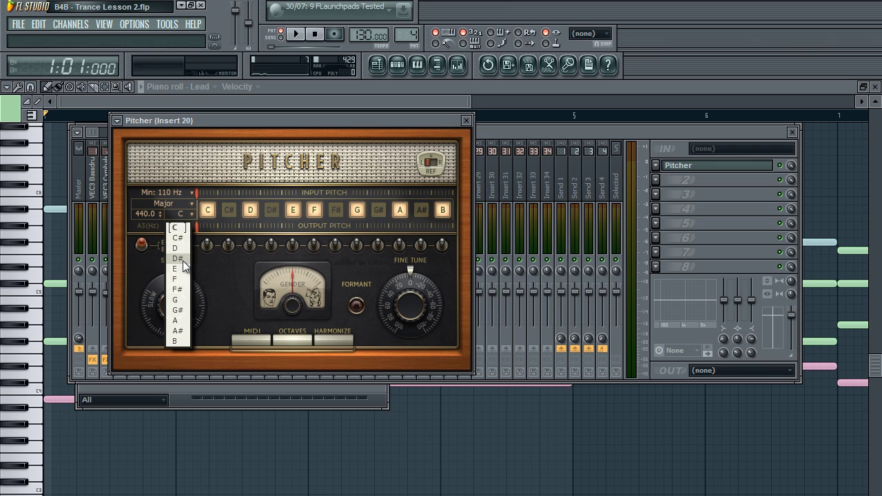
click(177, 289)
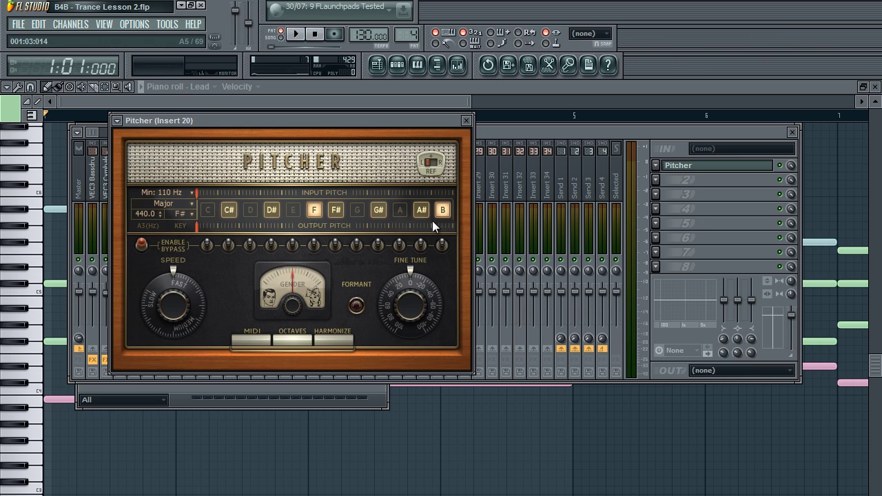
click(492, 130)
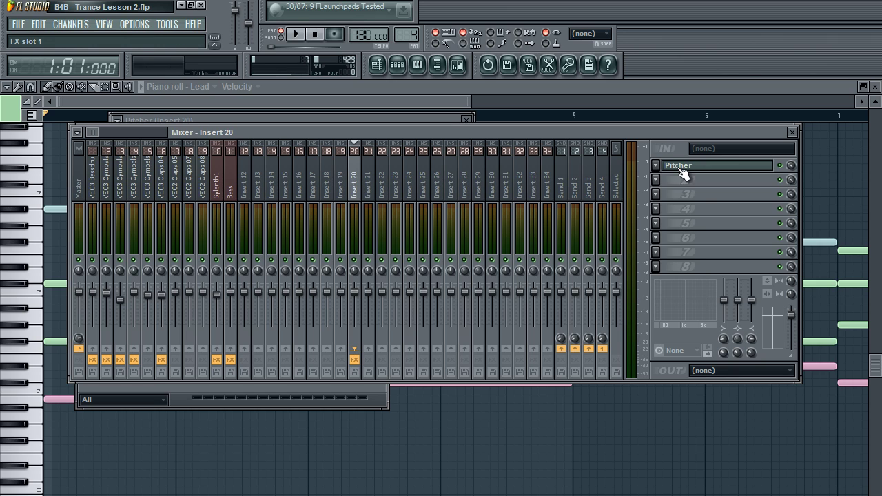
click(702, 166)
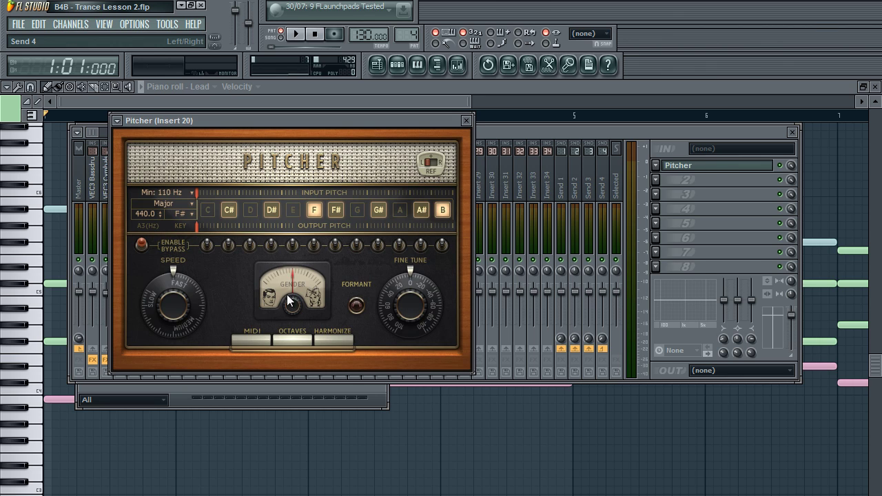
click(466, 122)
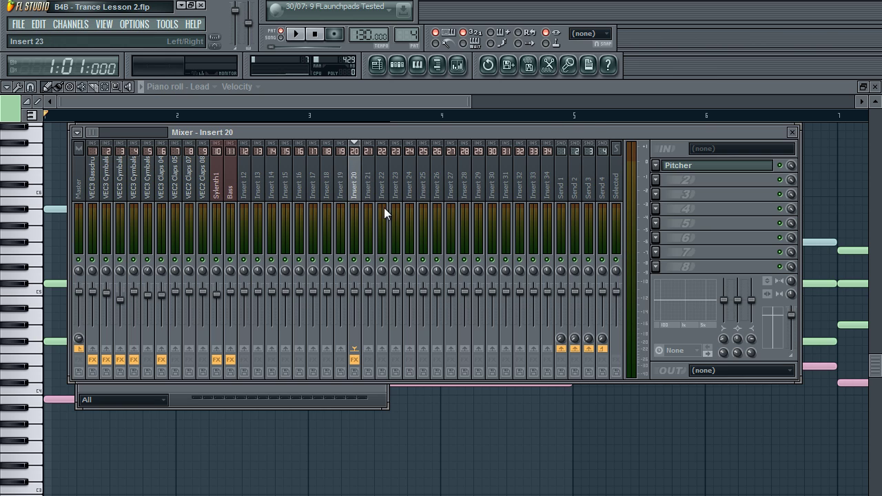
right_click(358, 182)
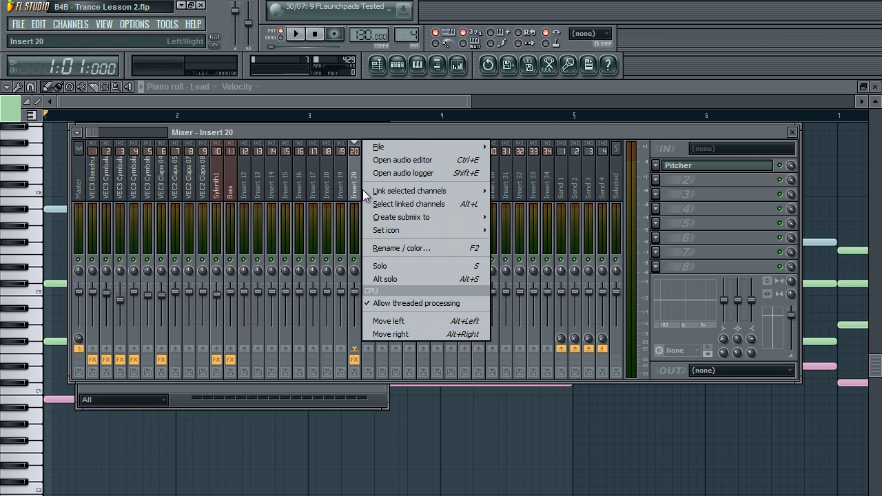
click(384, 247)
click(485, 323)
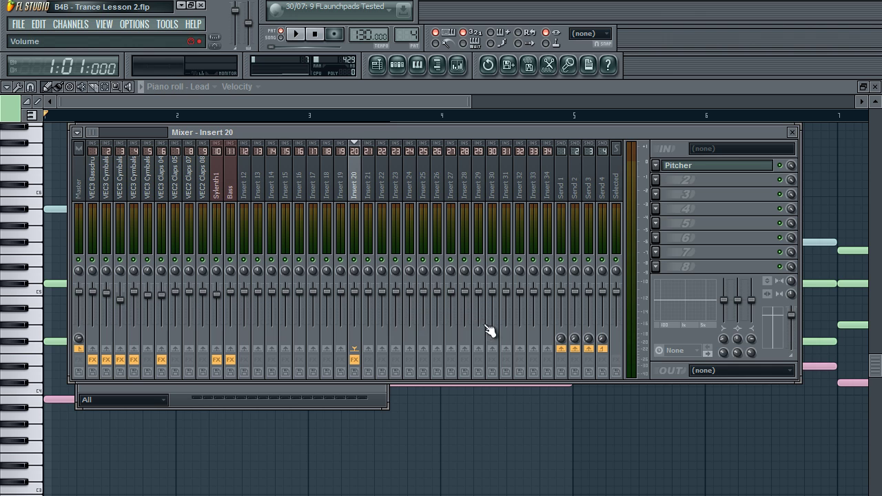
Close the mixer and play the transposed Lead chords from bar 1
key(F9)
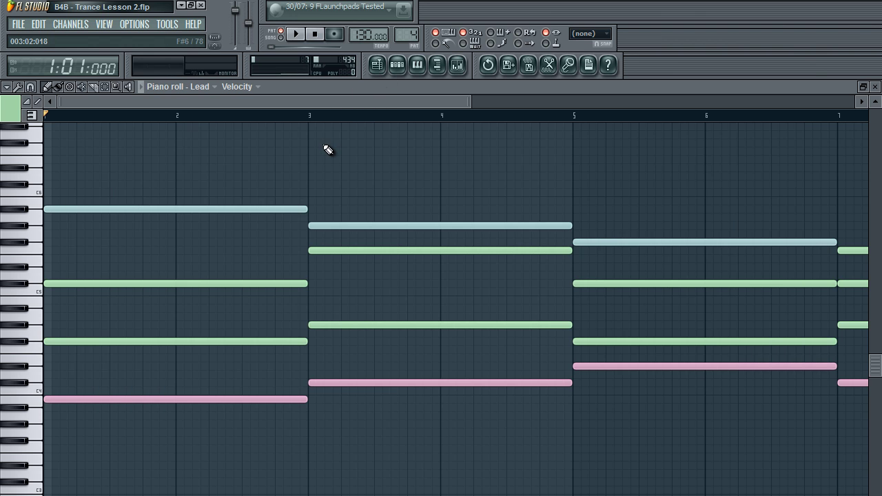
scroll(329, 149, down, 4)
key(space)
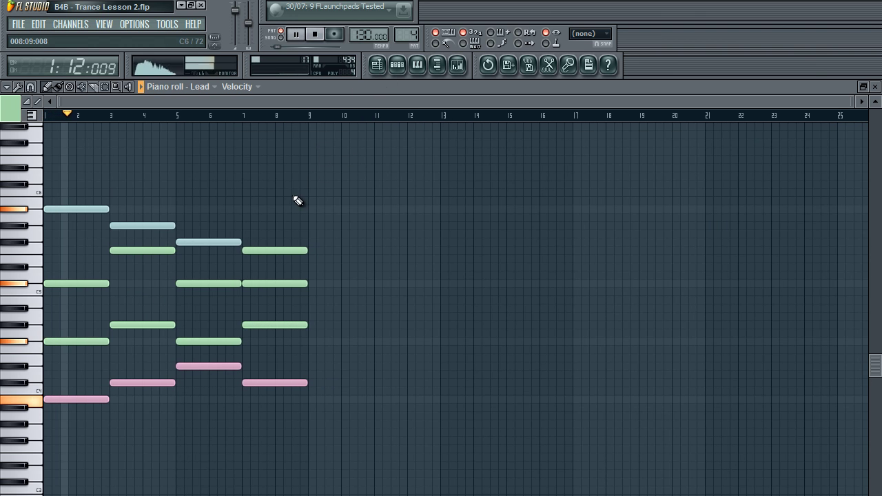
scroll(297, 199, up, 4)
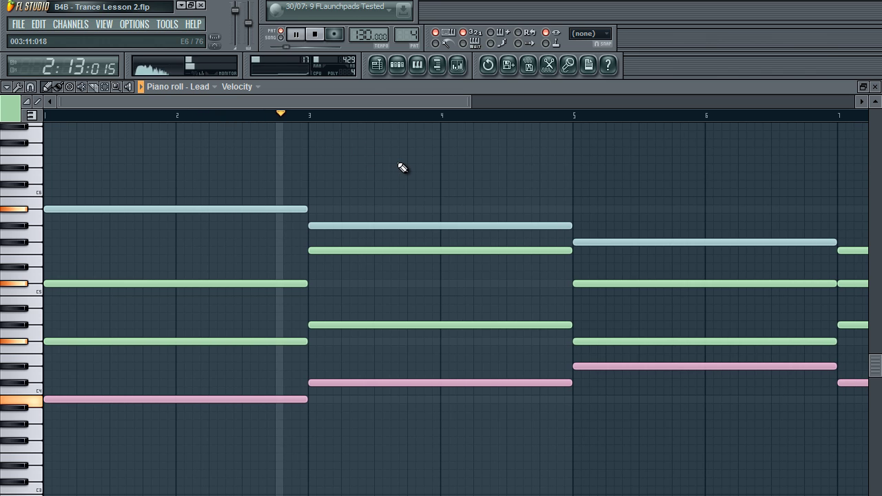
Examine the Fruity Parametric EQ 2 bands on the Sylenth1 mixer track, stopping playback and closing the equalizer
click(457, 64)
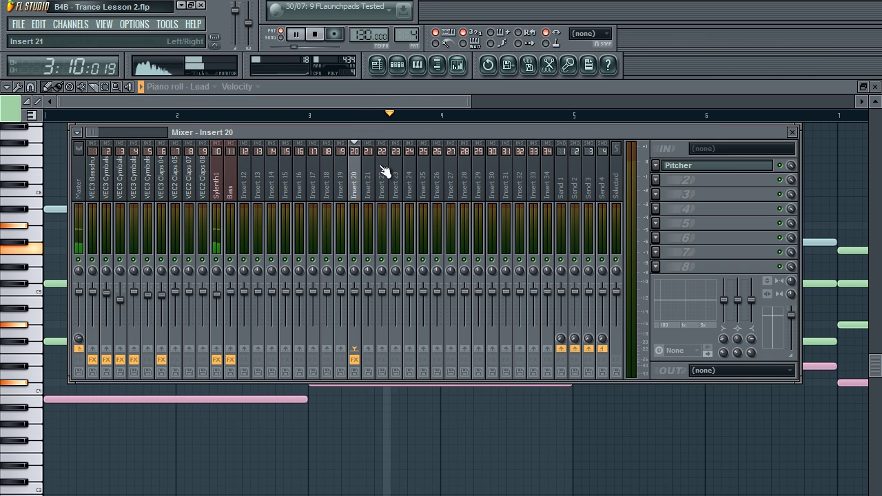
click(216, 183)
click(691, 166)
drag(240, 260, 315, 269)
key(space)
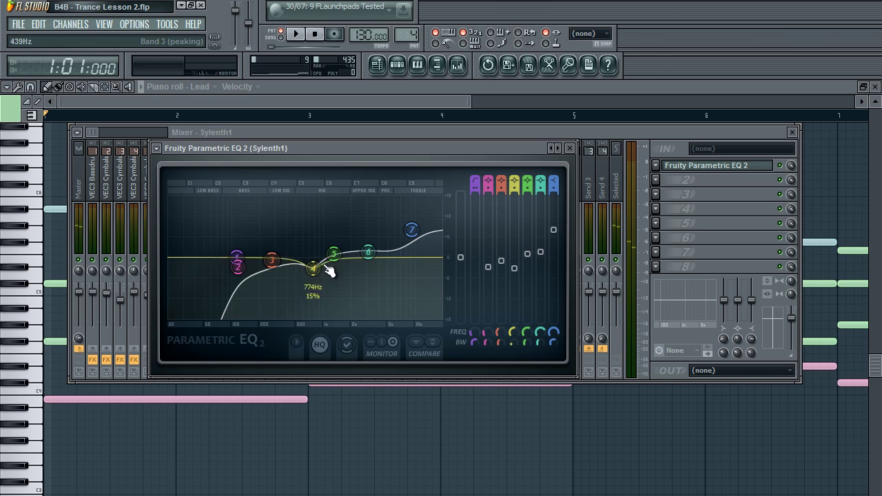
click(572, 149)
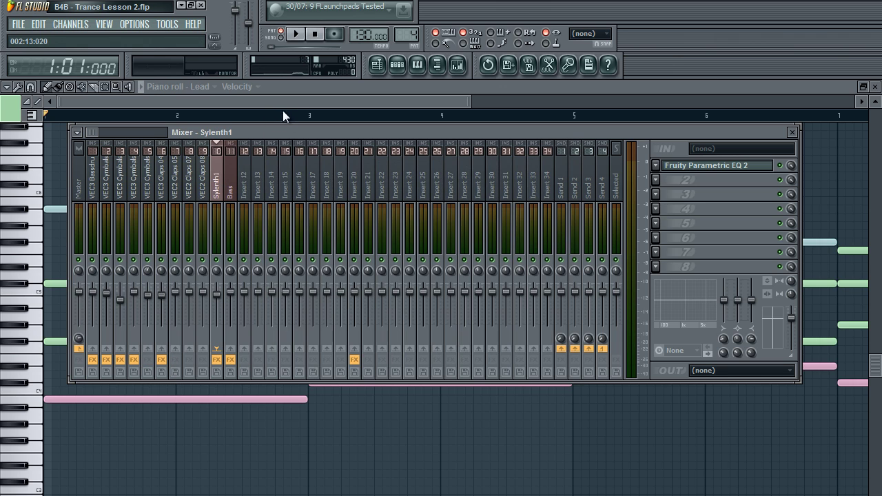
click(689, 165)
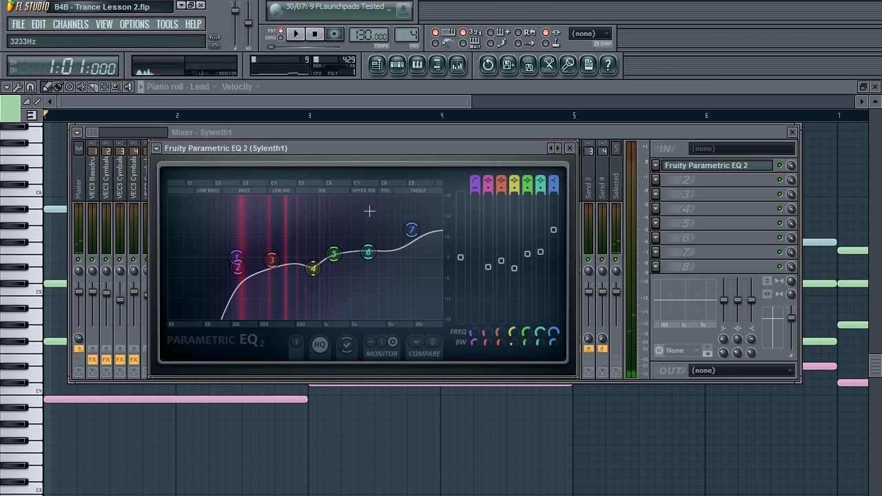
click(578, 153)
Open the Bass pattern from the playlist, select its single note and shift its pitch, and return to the playlist
click(377, 65)
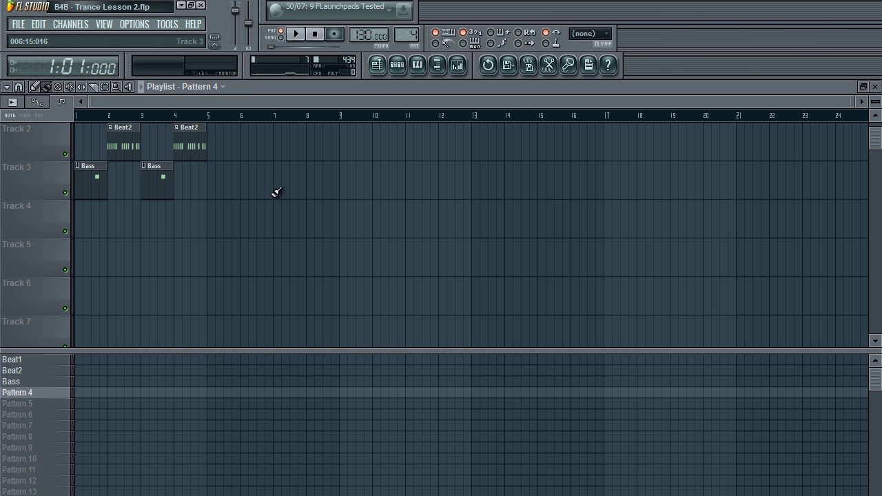
double_click(95, 172)
drag(229, 237, 79, 358)
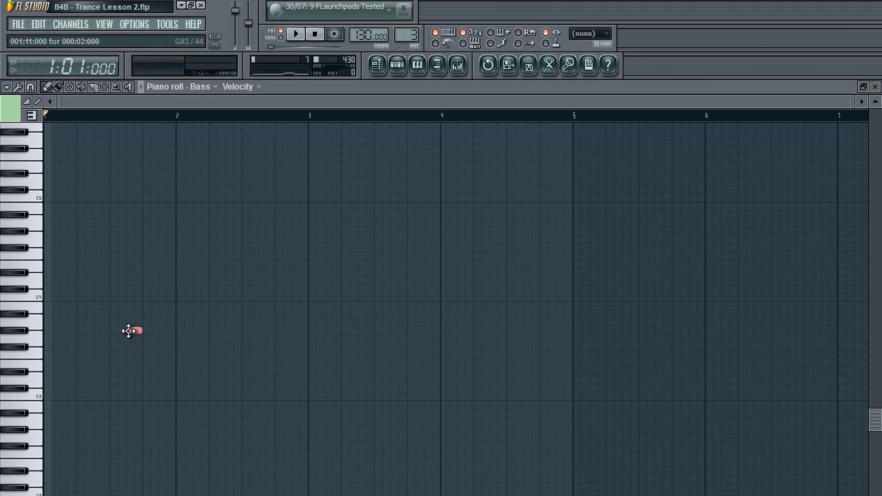
click(396, 65)
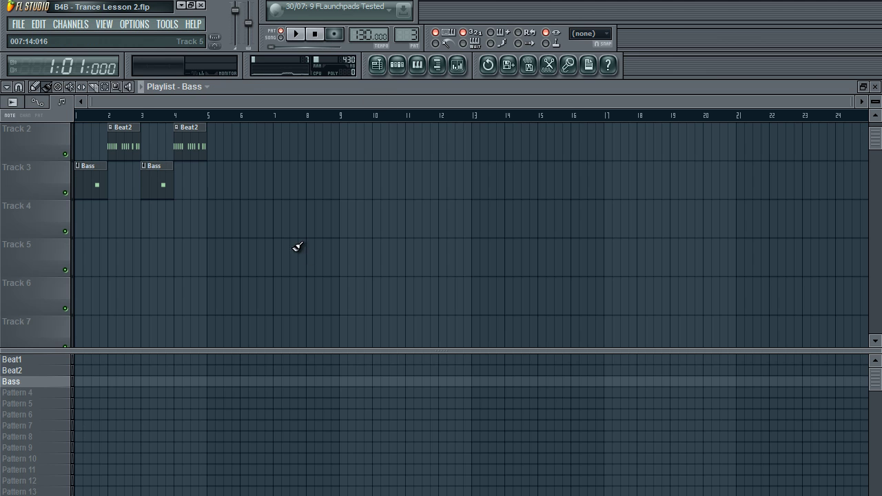
Duplicate the Beat1, Beat2 and Bass clips into bars 5 to 8, and duplicate those eight bars into bars 9 to 16
key(ctrl+a)
drag(77, 152, 215, 144)
click(74, 116)
drag(82, 133, 347, 136)
Rename Pattern 4 as Lead
click(20, 392)
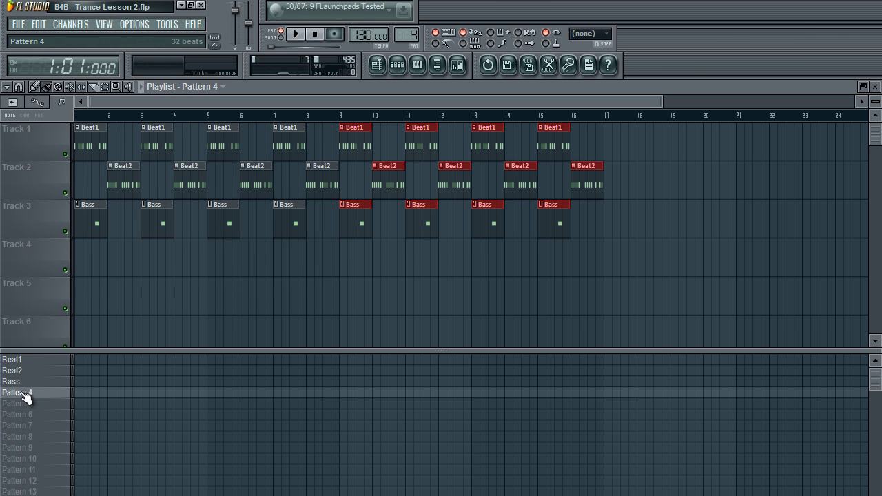
key(F2)
text(Lead)
key(Return)
Place two Lead clips on Track 4, starting at bars 1 and 9
click(189, 256)
drag(189, 255, 106, 256)
mouse_move(408, 257)
mouse_down()
mouse_move(354, 244)
mouse_move(412, 256)
mouse_up()
scroll(411, 297, down, 1)
scroll(410, 296, up, 1)
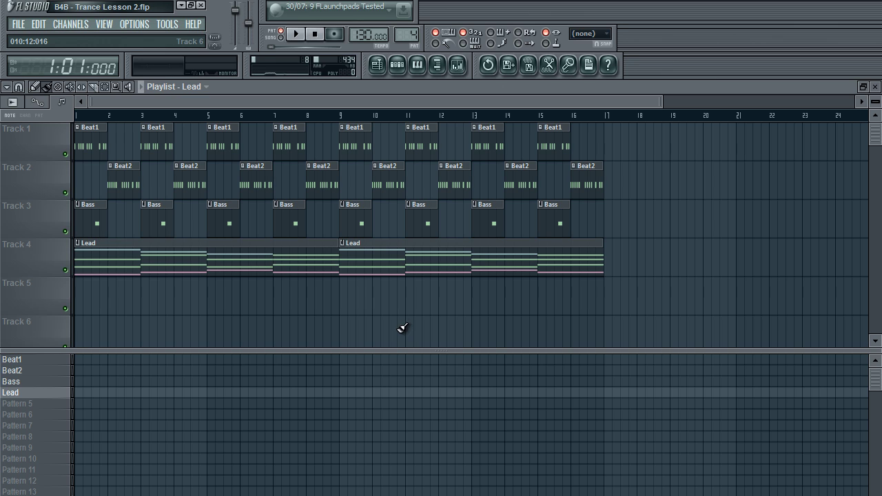
Switch playback to song mode, view the notes of the Bass and Lead patterns, and return to the playlist
click(283, 38)
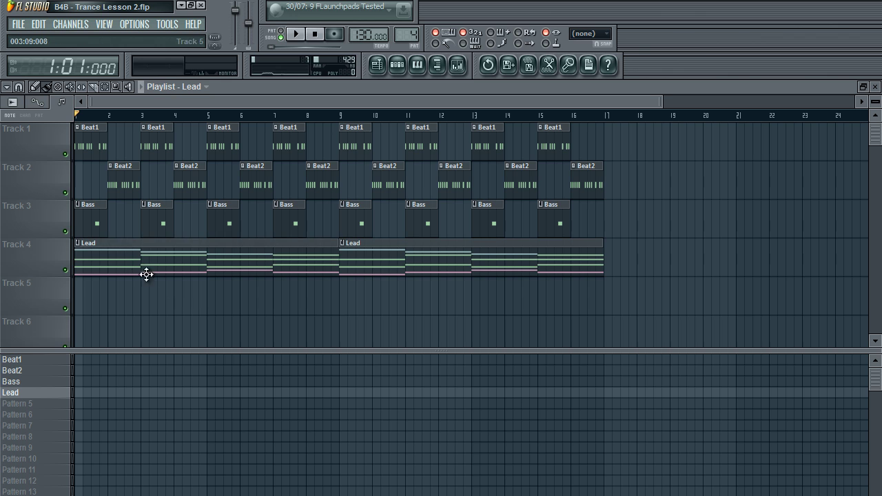
double_click(104, 229)
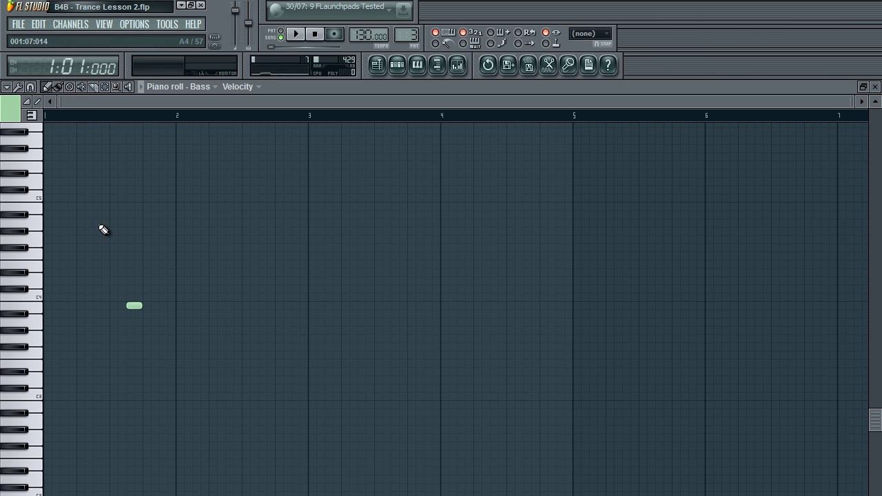
click(377, 66)
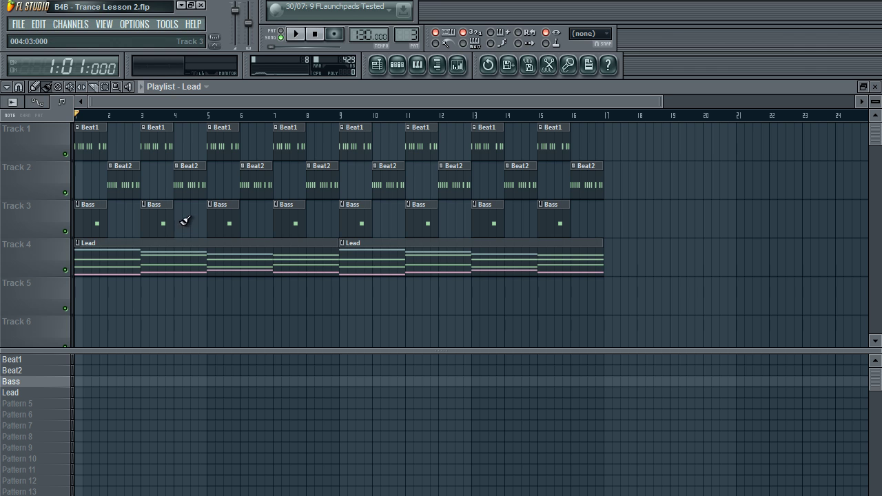
double_click(181, 264)
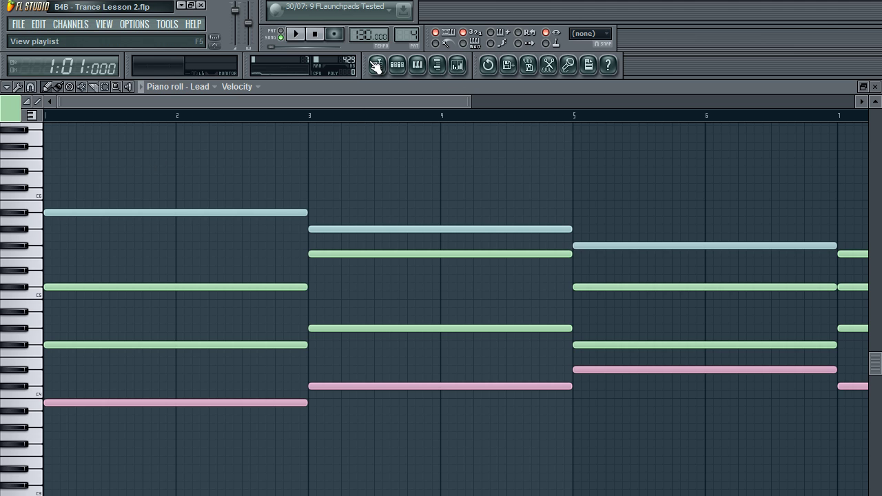
click(376, 66)
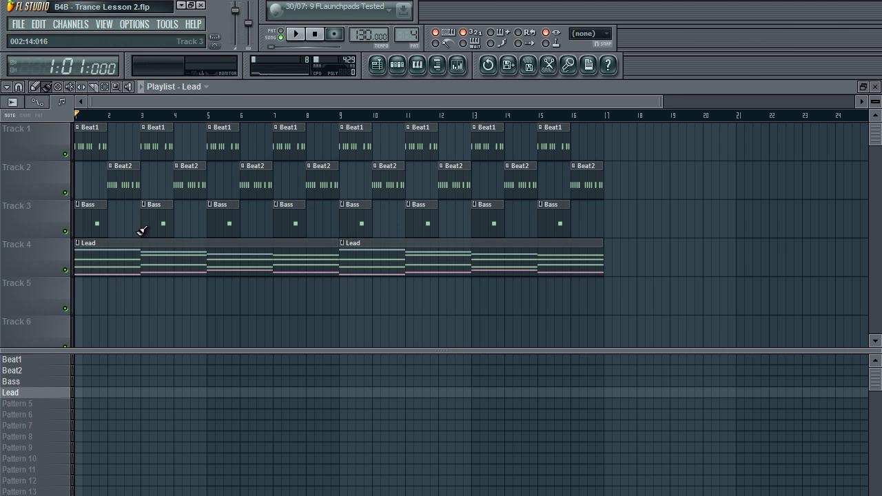
Clone the Bass pattern and delete all eight Bass clips from Track 3
right_click(29, 383)
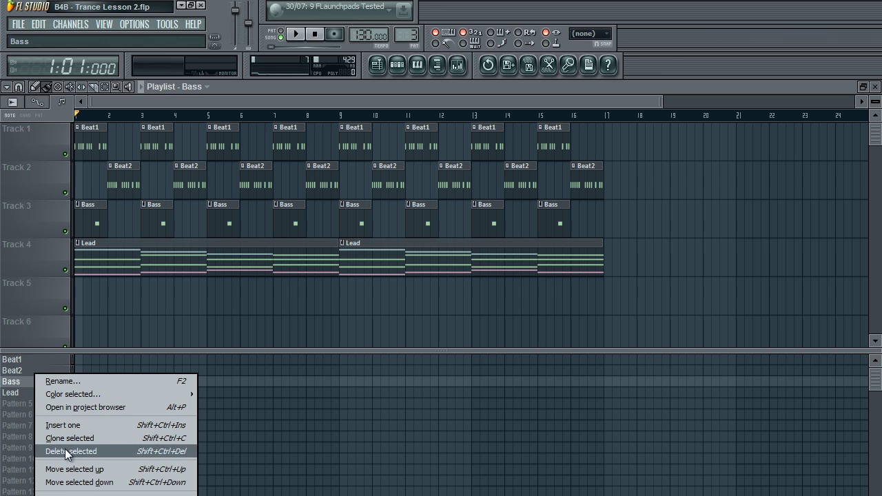
click(66, 439)
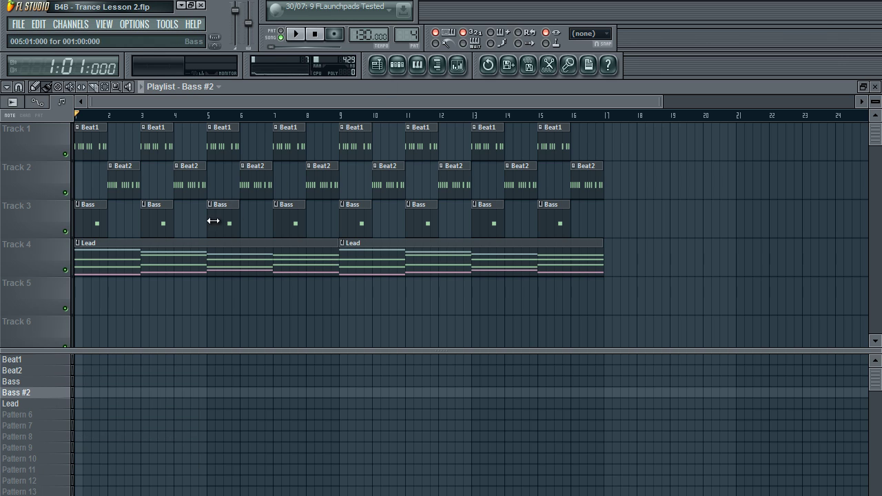
right_click(97, 223)
right_click(163, 223)
right_click(229, 224)
right_click(295, 223)
right_click(362, 223)
right_click(428, 224)
right_click(494, 224)
right_click(558, 224)
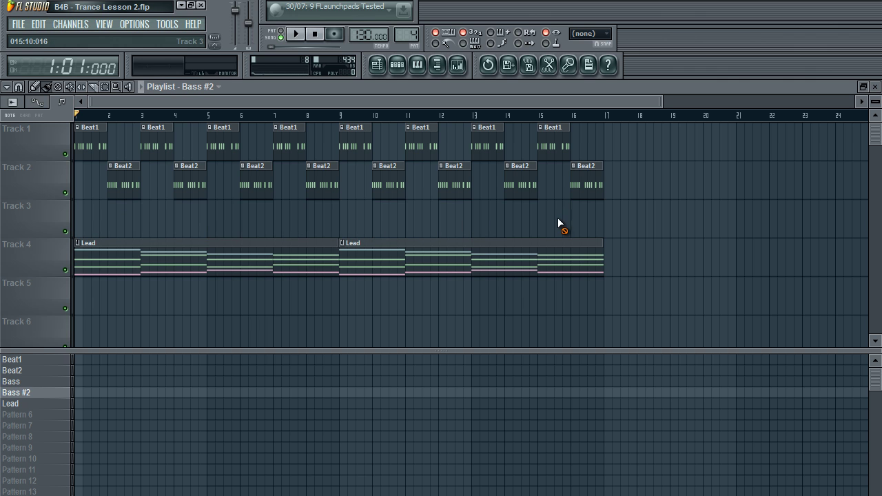
In Bass #2, add a second B3 note in bar 2 and copy the pair to bars 3 and 4 at C#4
click(396, 65)
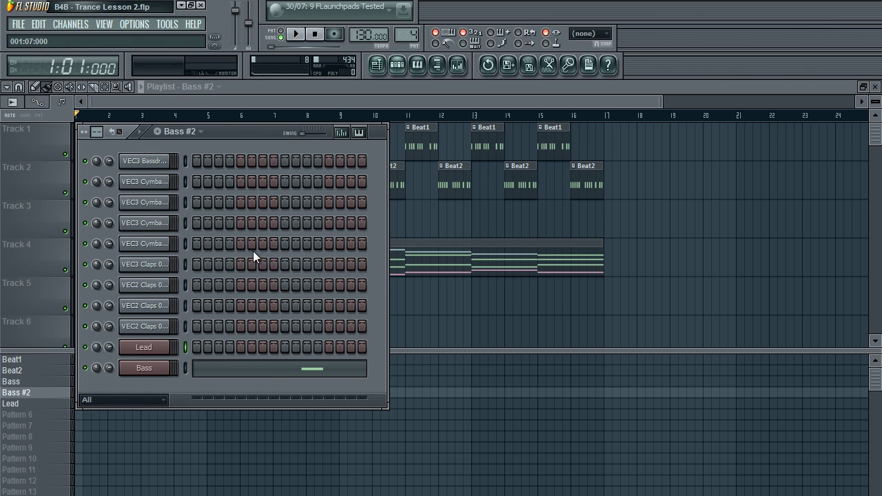
click(265, 370)
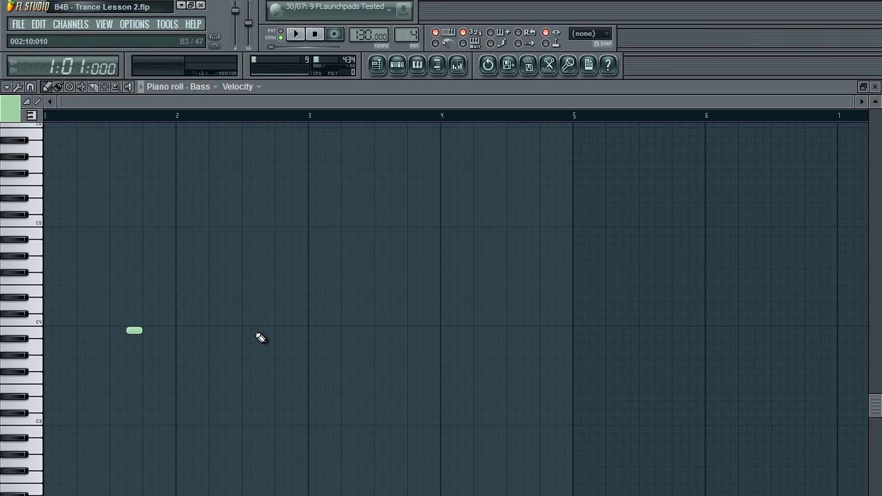
click(260, 330)
drag(275, 301, 80, 363)
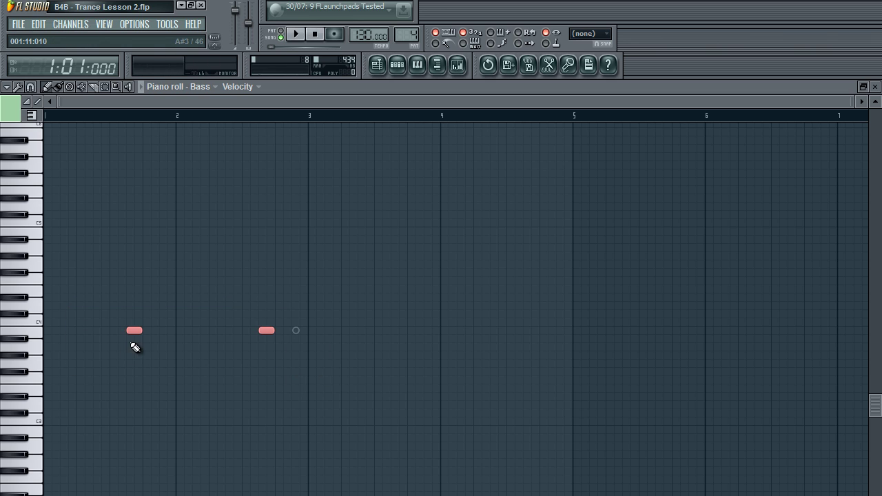
drag(133, 333, 365, 313)
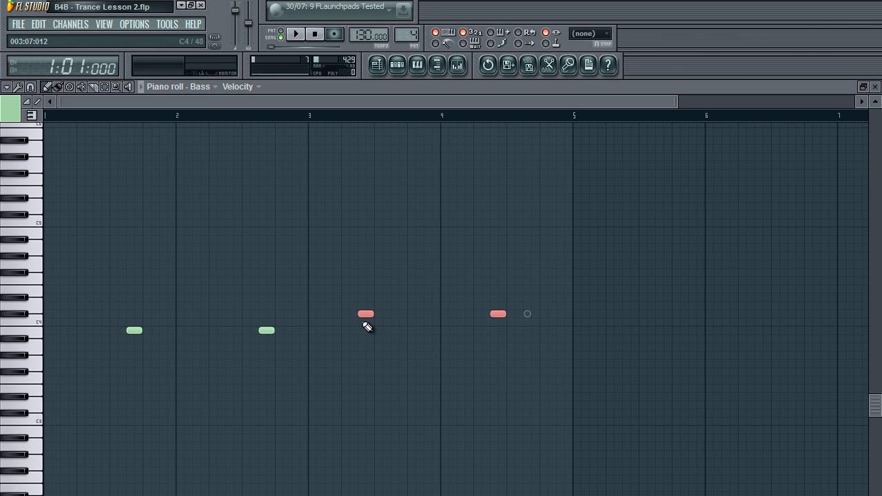
Copy the bass note pair to bars 5 and 6 at D#4 and to bars 7 and 8 at C#4
drag(284, 319, 124, 345)
key(ctrl+b)
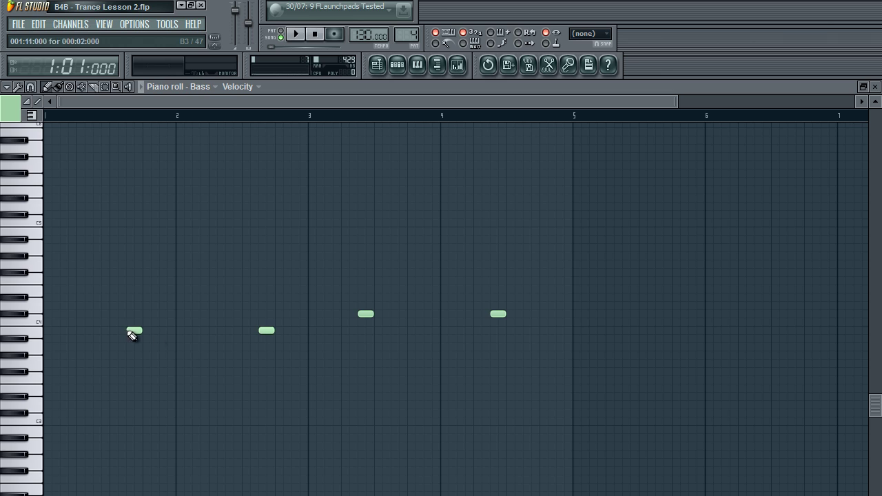
drag(158, 330, 597, 297)
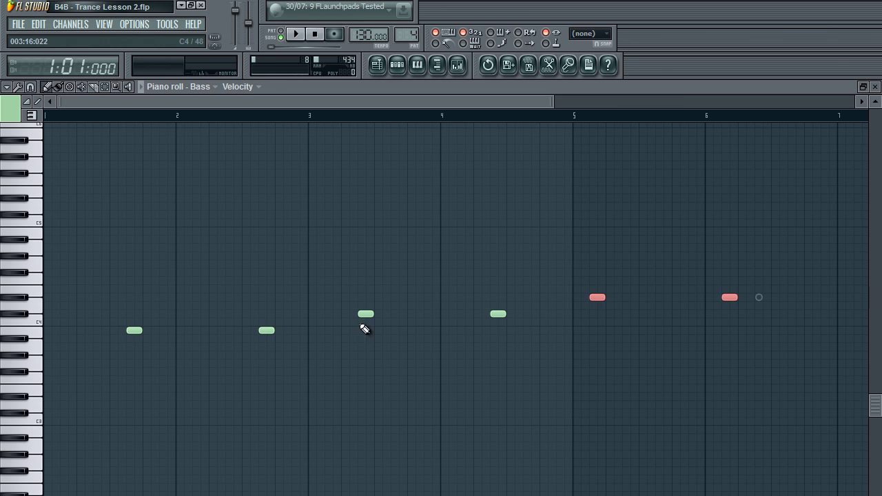
key(ctrl+v)
drag(157, 337, 671, 316)
drag(547, 278, 405, 297)
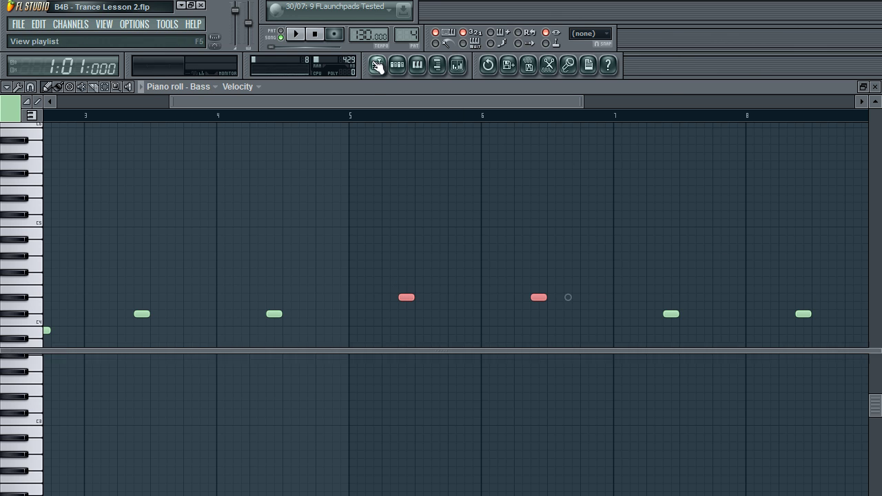
Open the Lead pattern's notes and audition the root pitches of its chords on the piano roll keyboard
click(378, 65)
double_click(310, 254)
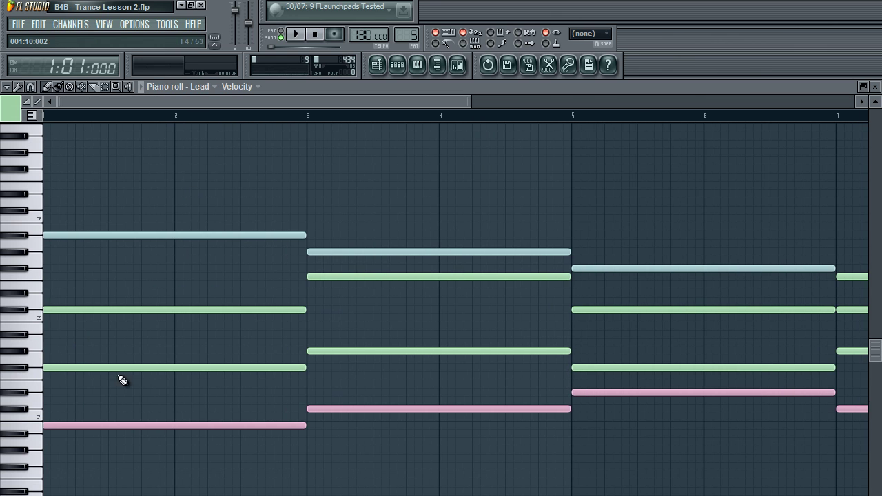
scroll(286, 416, down, 5)
click(26, 408)
click(22, 395)
click(24, 411)
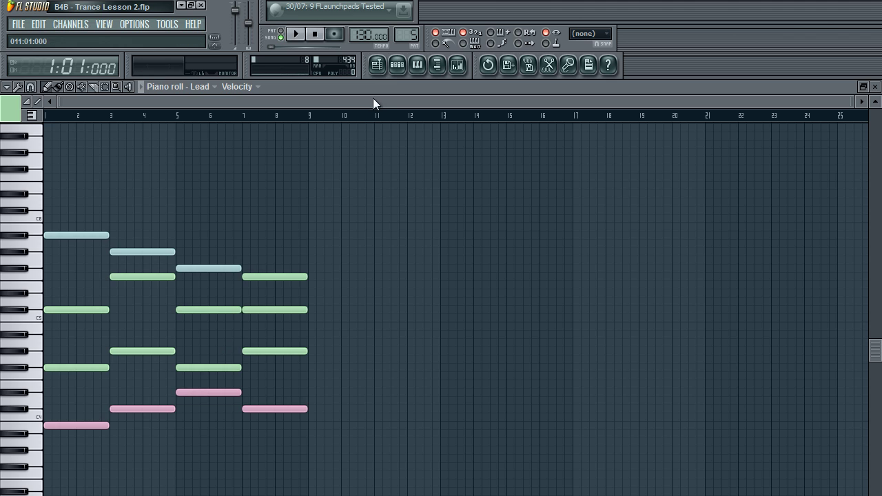
Place two Bass #2 clips on Track 3 of the playlist, starting at bars 1 and 9
click(377, 64)
click(206, 220)
right_click(210, 223)
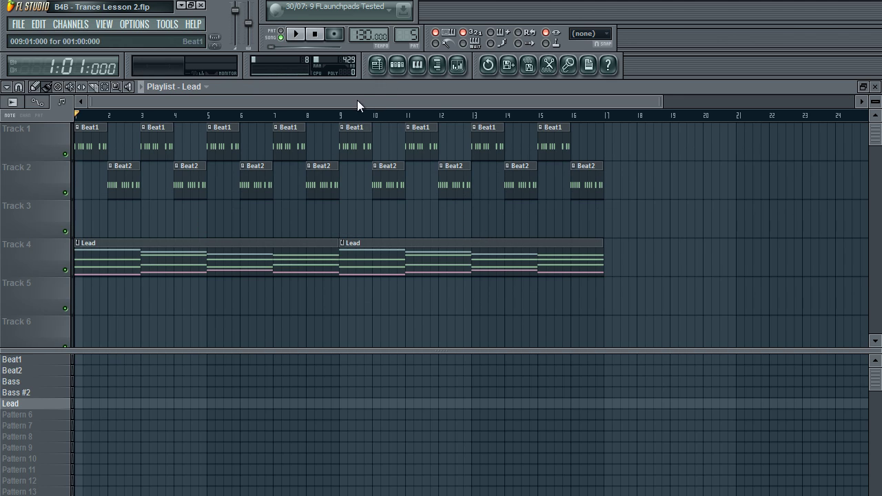
click(21, 414)
click(27, 392)
click(111, 229)
drag(138, 230, 90, 227)
click(367, 217)
drag(367, 217, 347, 220)
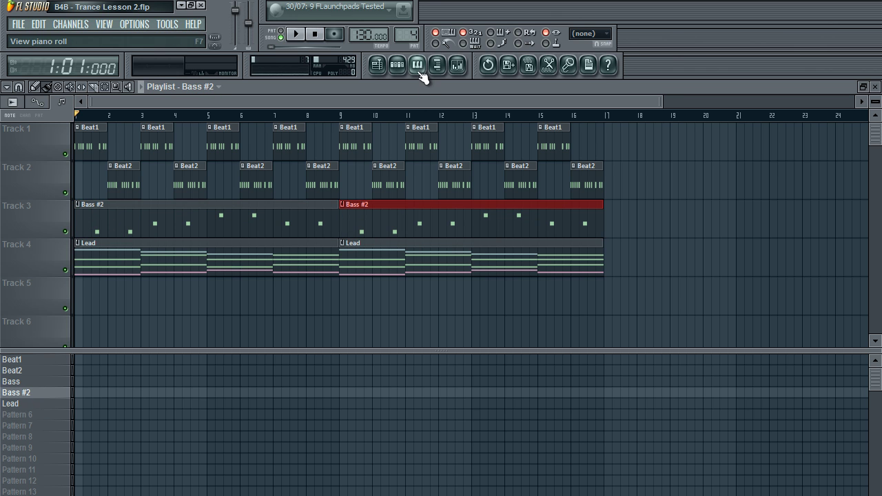
Open the Lead channel's piano roll for Bass #2 and play the arrangement to check the bass timing
click(418, 69)
ctrl+scroll(276, 191, up, 3)
scroll(48, 378, down, 2)
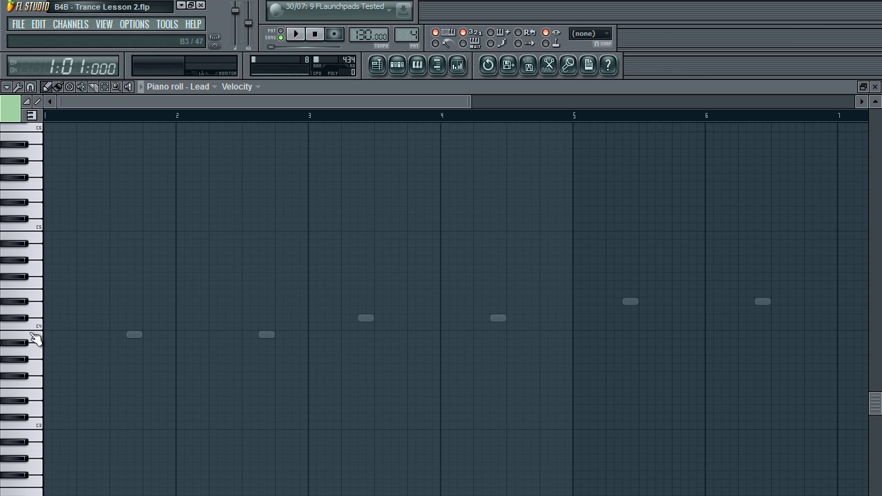
key(space)
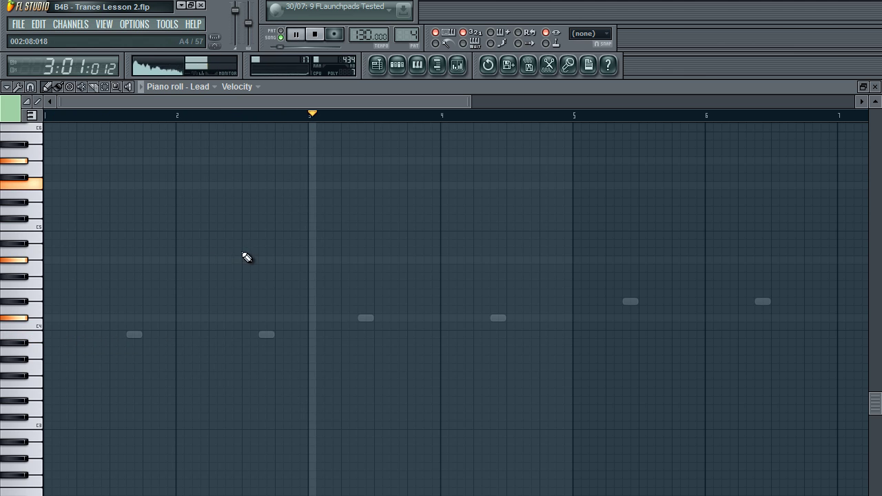
key(space)
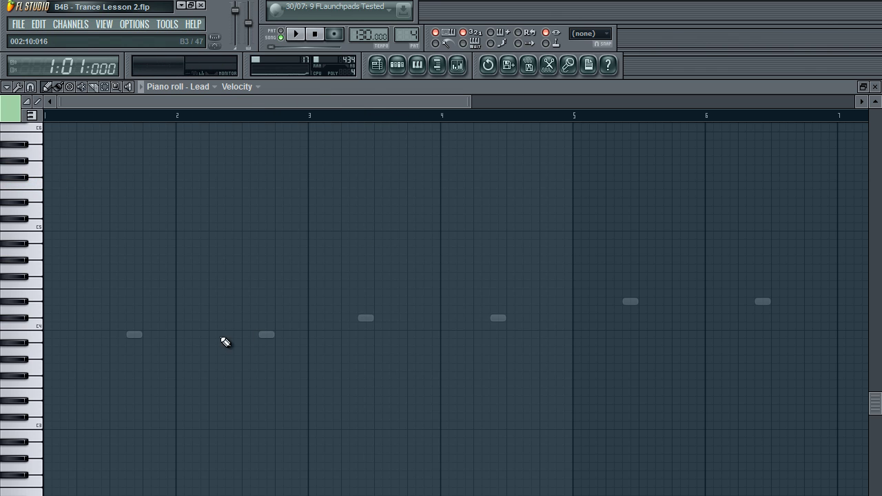
Shift the Bass #2 notes in bars 3 to 8 one beat later and play back the arrangement
click(397, 64)
click(248, 367)
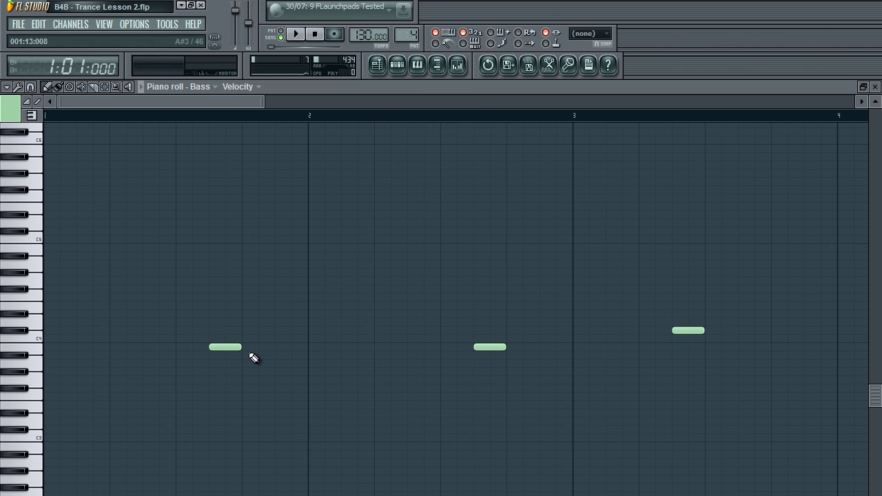
scroll(275, 355, down, 2)
scroll(551, 303, down, 4)
drag(485, 286, 124, 354)
scroll(354, 344, up, 3)
key(space)
drag(366, 331, 395, 330)
click(307, 189)
drag(294, 103, 299, 105)
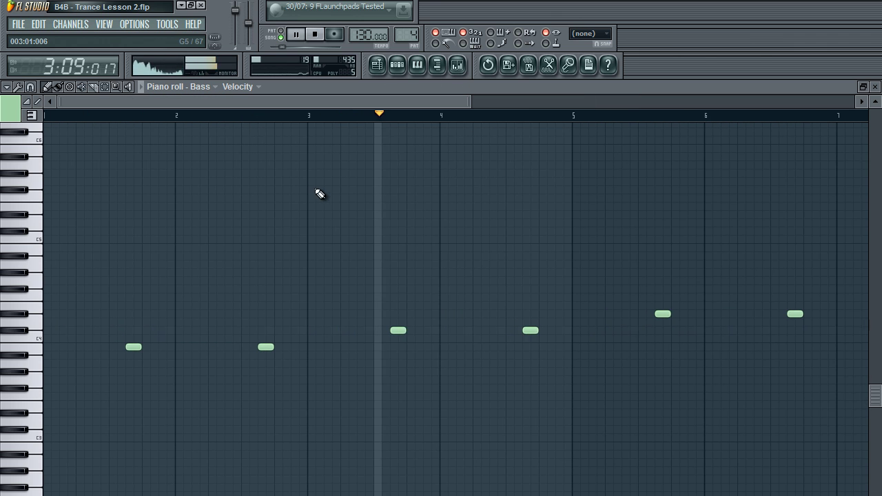
Set band 5 of the Bass mixer track's Fruity Parametric EQ 2 to about -11.2 dB at 1581 Hz, and stop playback
click(875, 86)
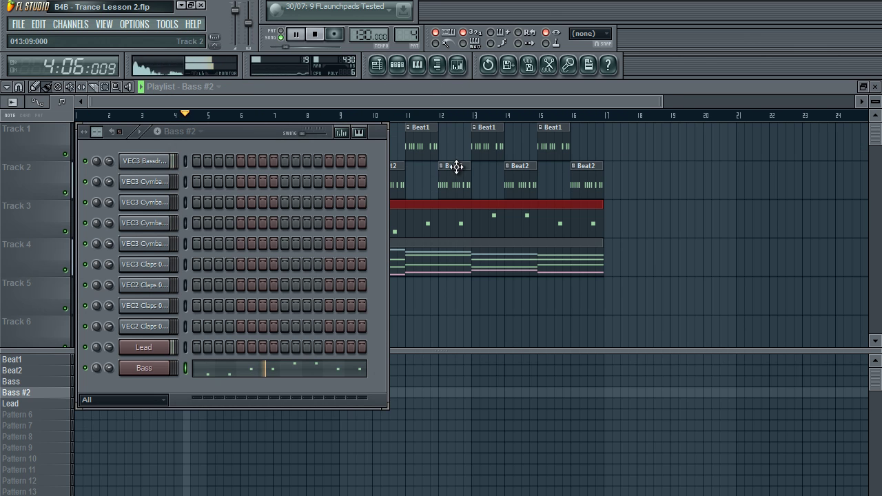
click(458, 65)
click(231, 190)
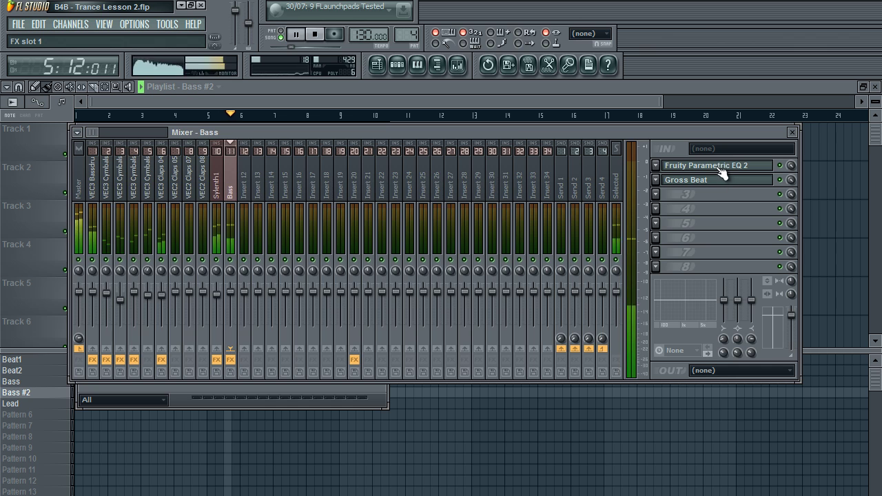
click(716, 165)
drag(280, 289, 282, 295)
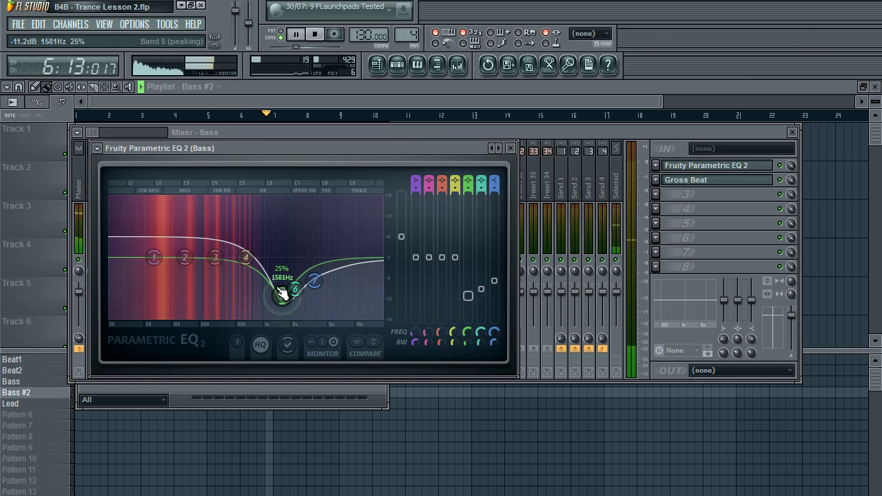
key(F5)
key(space)
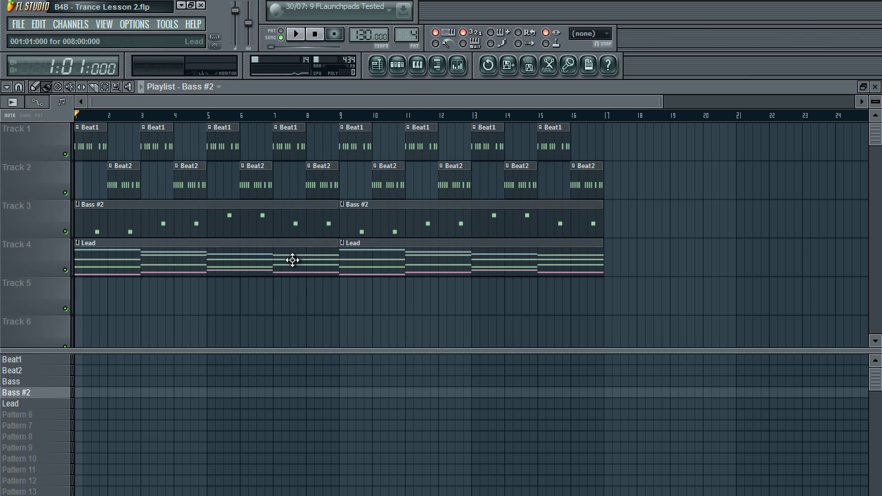
Open the Bass #2 pattern and lower its two notes in bars 5 and 6 by an octave to D#3
double_click(283, 228)
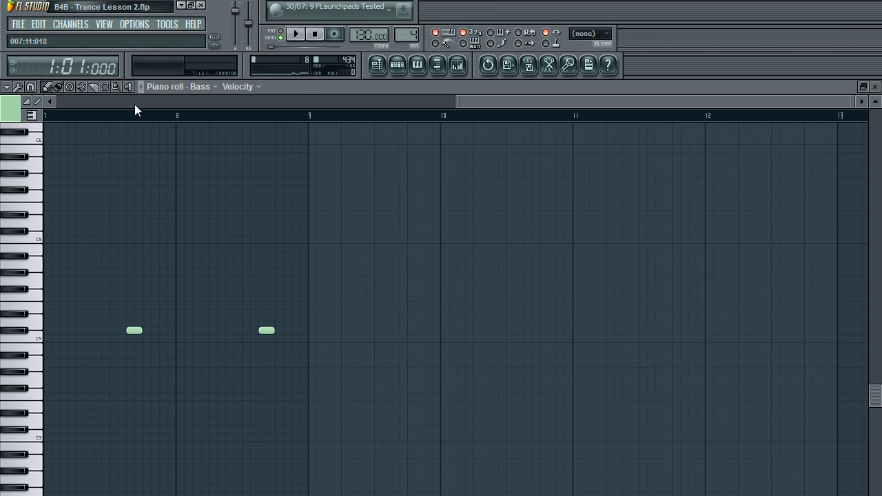
scroll(757, 289, up, 5)
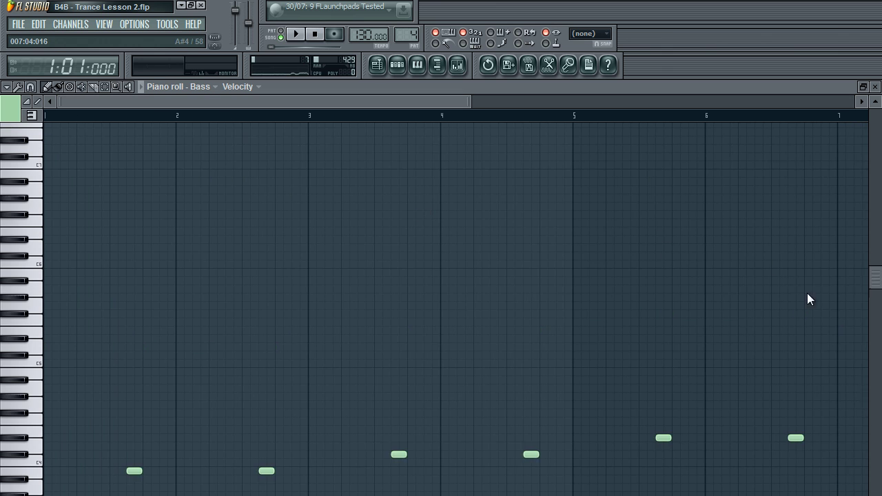
click(515, 102)
scroll(242, 161, down, 4)
drag(337, 305, 165, 446)
click(28, 441)
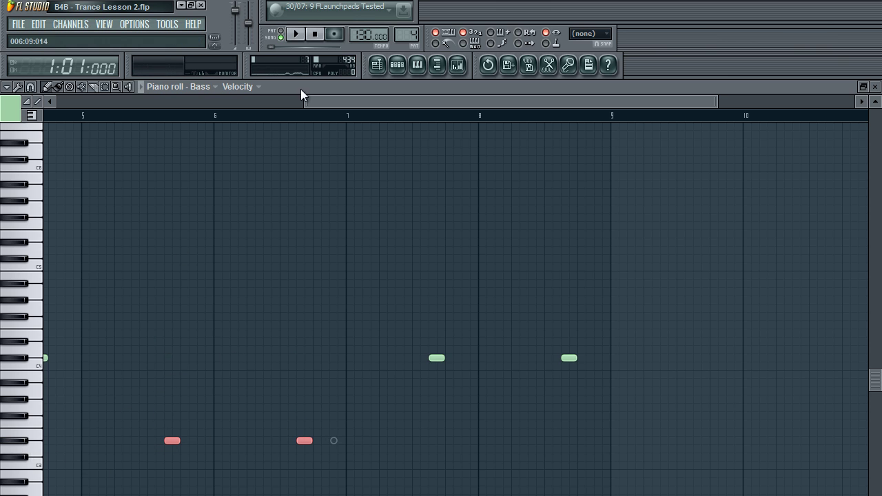
Review the bass notes from bar 1, play the arrangement and close the piano roll
click(251, 102)
scroll(380, 266, down, 3)
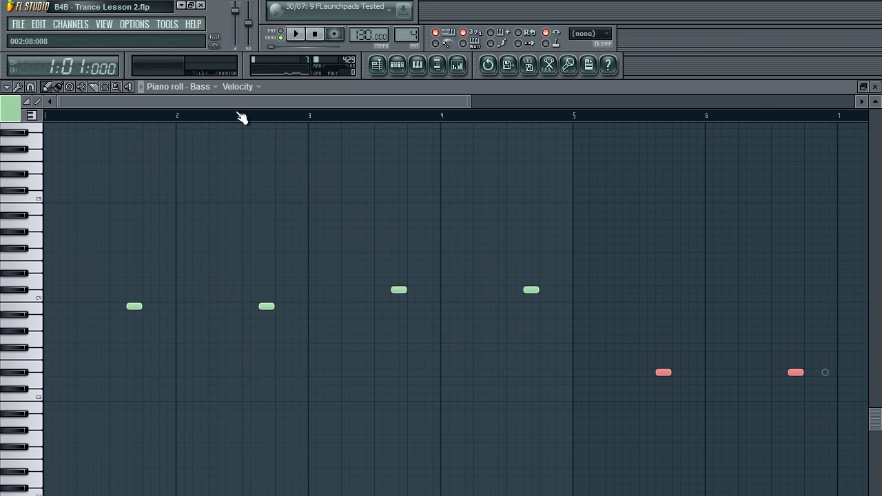
drag(262, 88, 392, 86)
scroll(98, 141, up, 1)
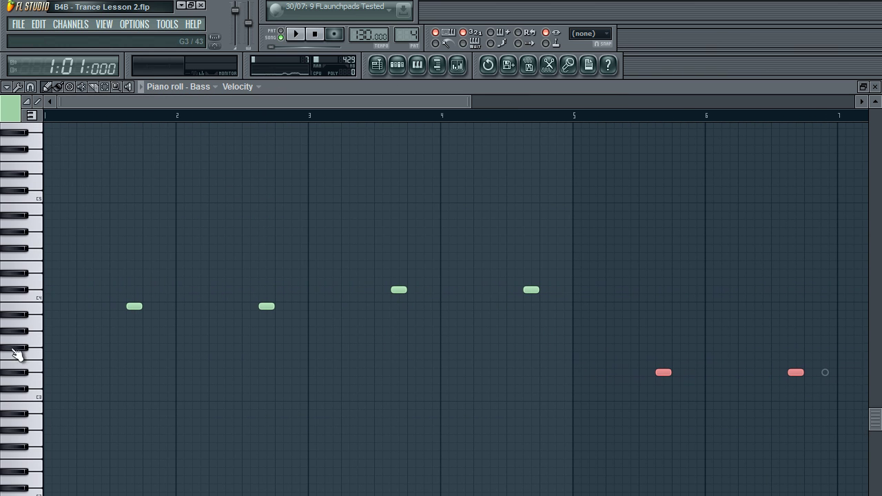
key(space)
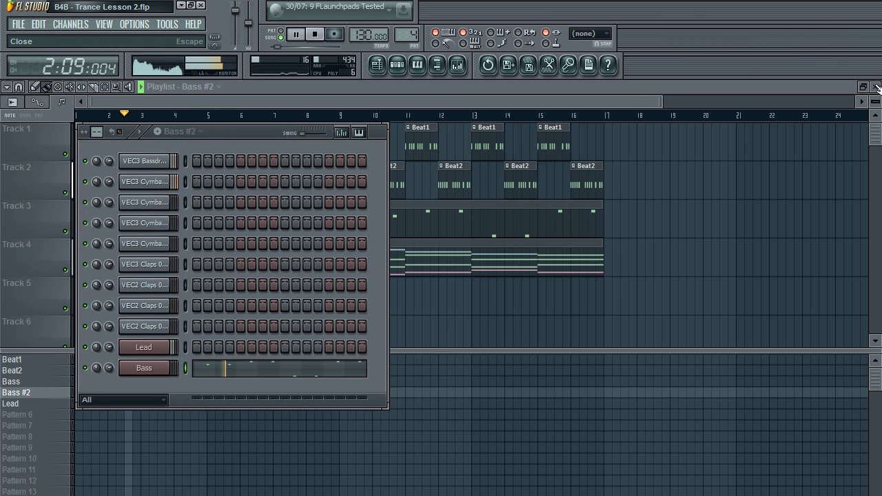
click(875, 86)
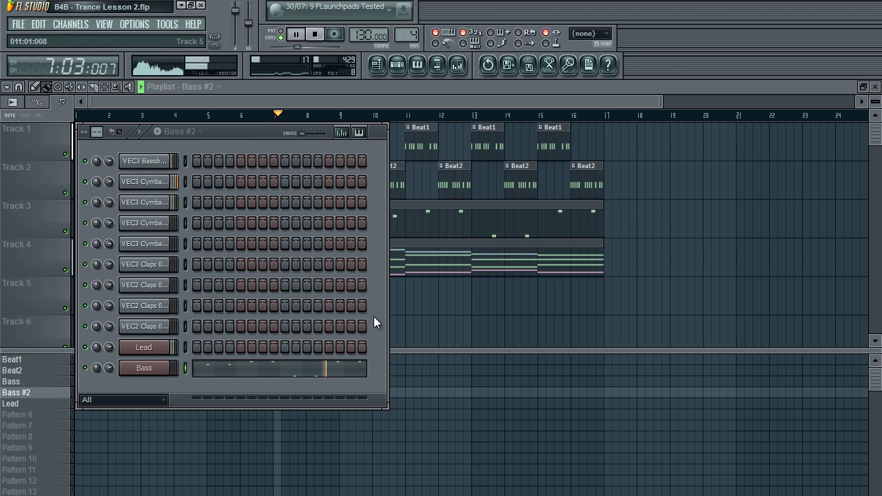
Open the Bass #2 notes, stop playback, and replace the two short notes in bars 1 and 2 with one sustained B3 note
click(262, 376)
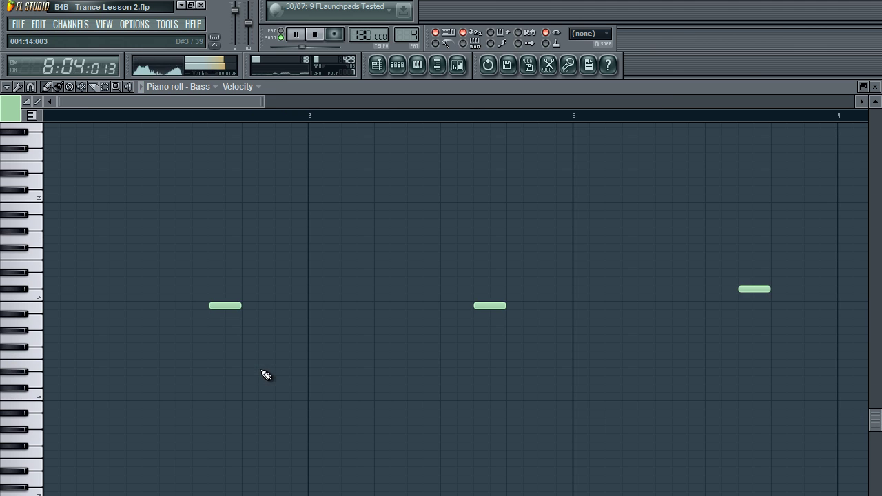
click(314, 34)
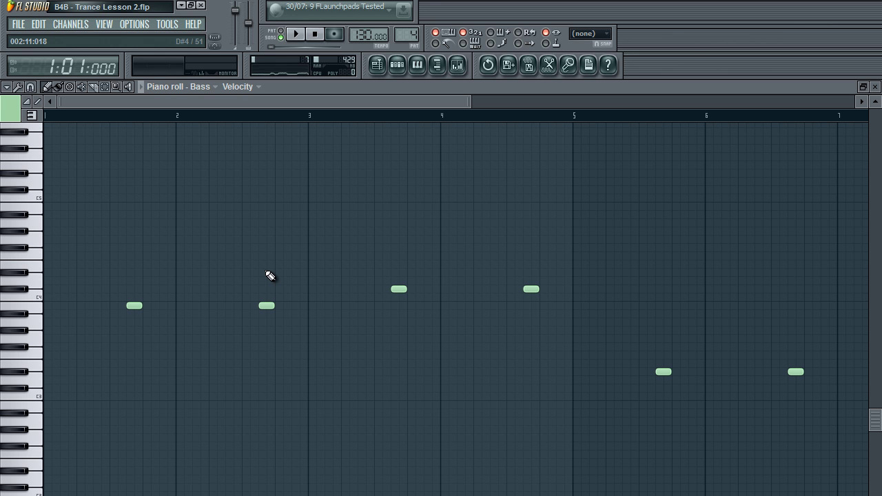
scroll(311, 262, down, 3)
scroll(305, 282, up, 3)
scroll(440, 287, down, 3)
scroll(241, 330, up, 5)
drag(298, 252, 69, 356)
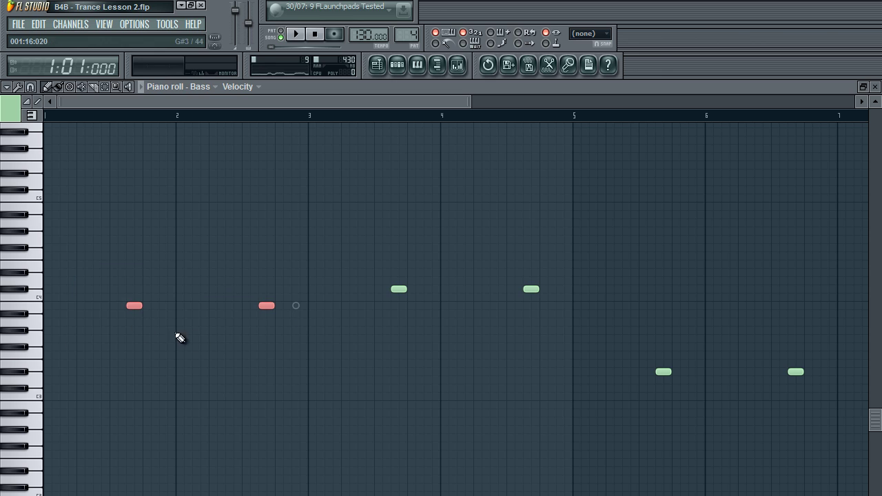
drag(132, 306, 289, 311)
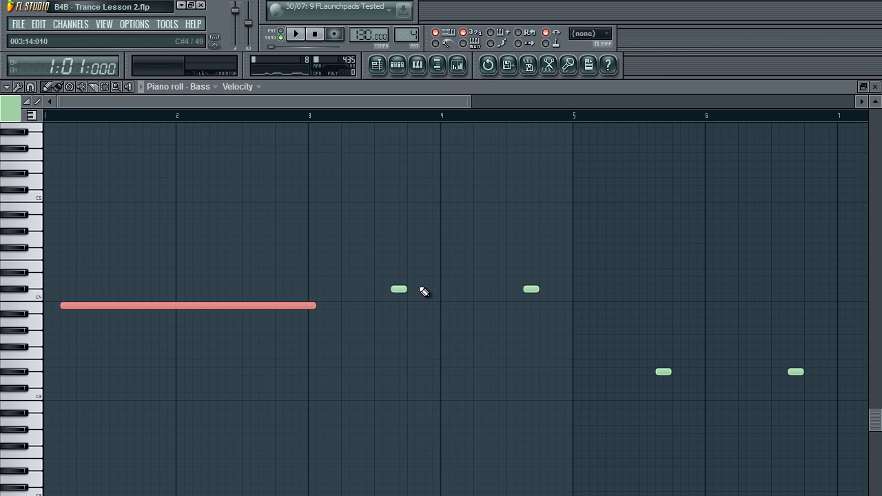
Replace the short bass notes in bars 3 to 8 with two-bar notes: C#4, D#3 and C#4
right_click(399, 288)
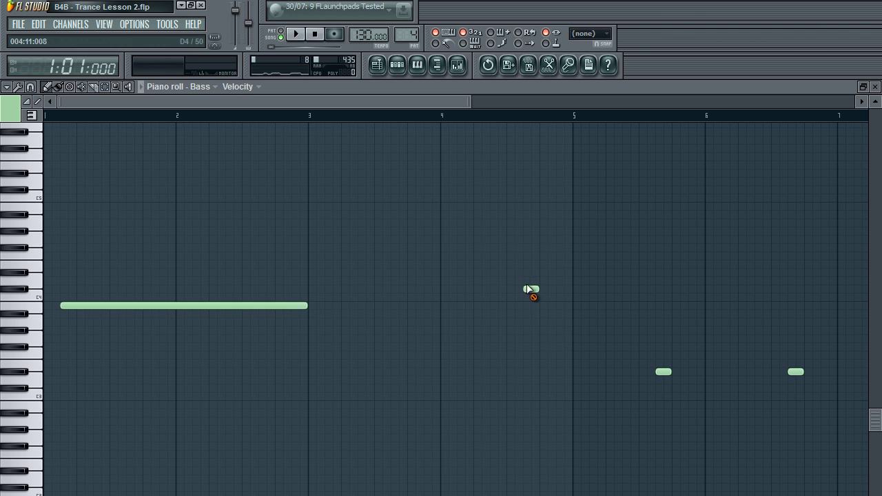
click(324, 289)
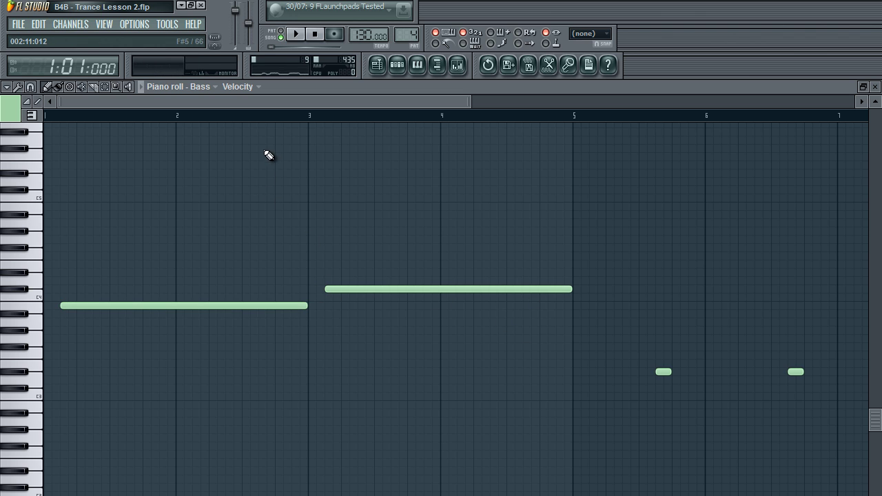
scroll(306, 100, down, 3)
right_click(273, 372)
right_click(406, 371)
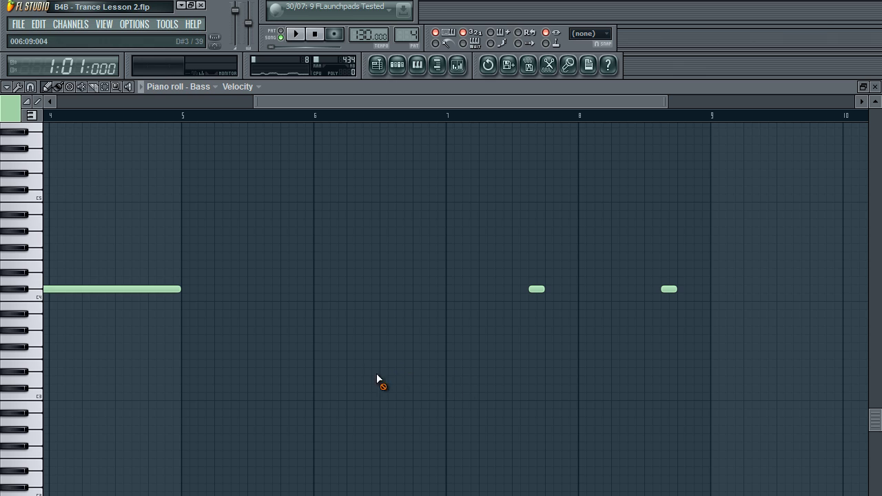
click(199, 372)
right_click(536, 289)
right_click(669, 289)
click(468, 290)
click(235, 103)
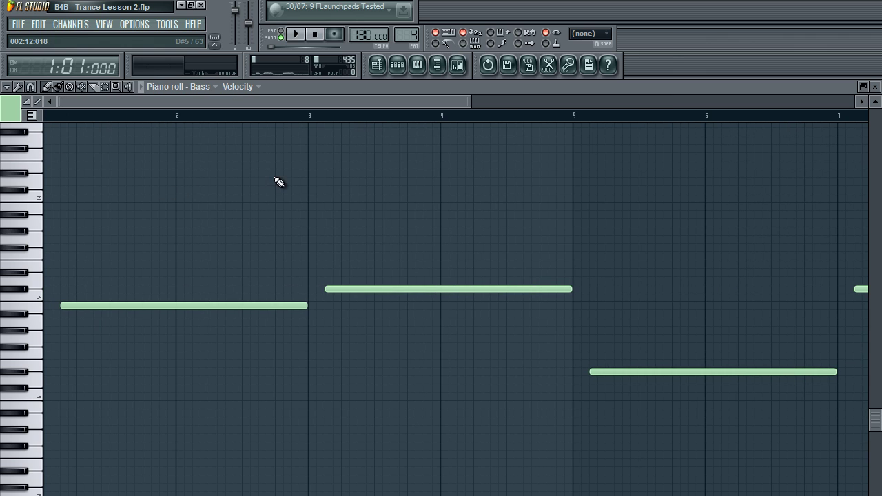
Play the arrangement from the start to hear the sustained bass notes
key(space)
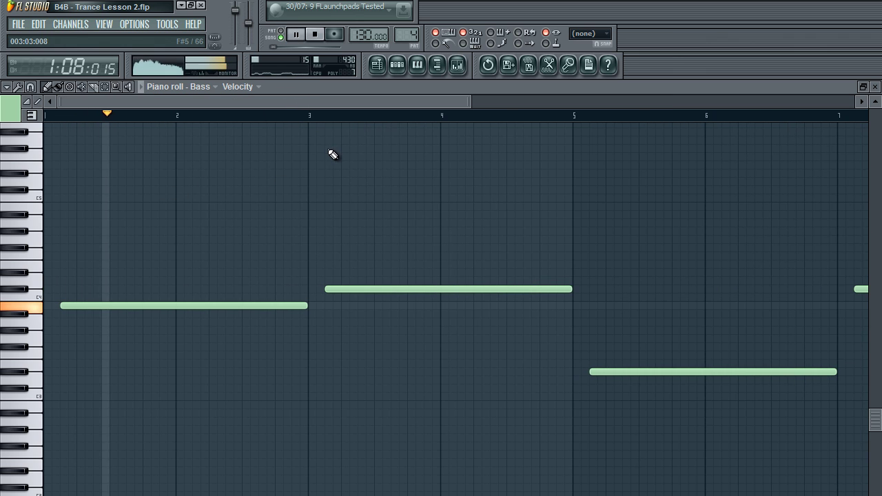
key(space)
drag(116, 307, 89, 306)
key(space)
key(space)
key(space)
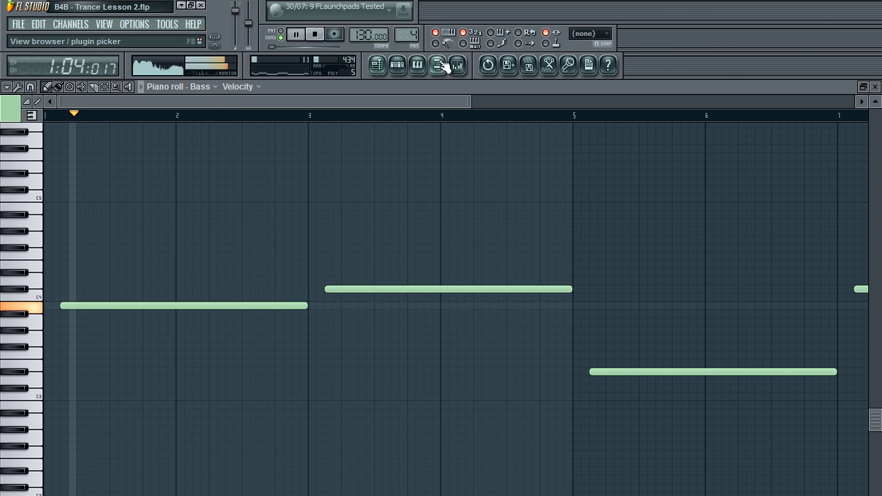
Lower band 4 and band 7, at about 3.3 kHz, of the Bass track's Fruity Parametric EQ 2 during playback, then stop
click(456, 64)
click(682, 166)
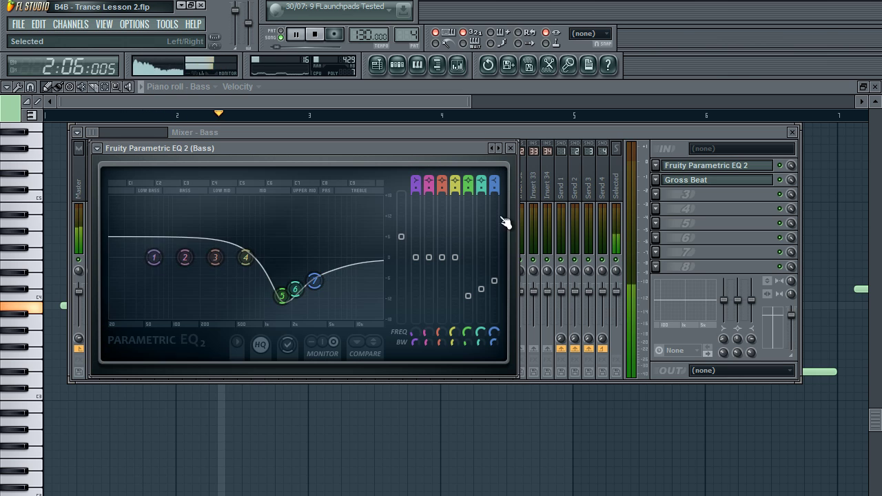
key(space)
key(space)
drag(248, 290, 314, 290)
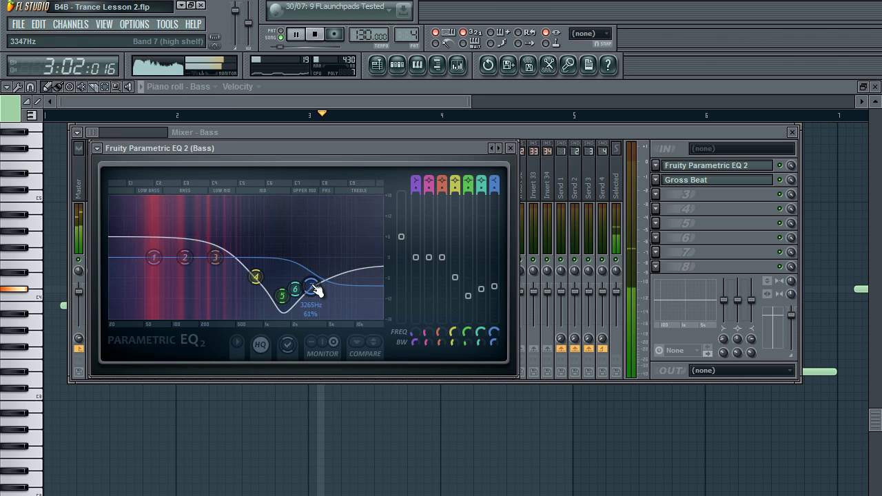
click(308, 93)
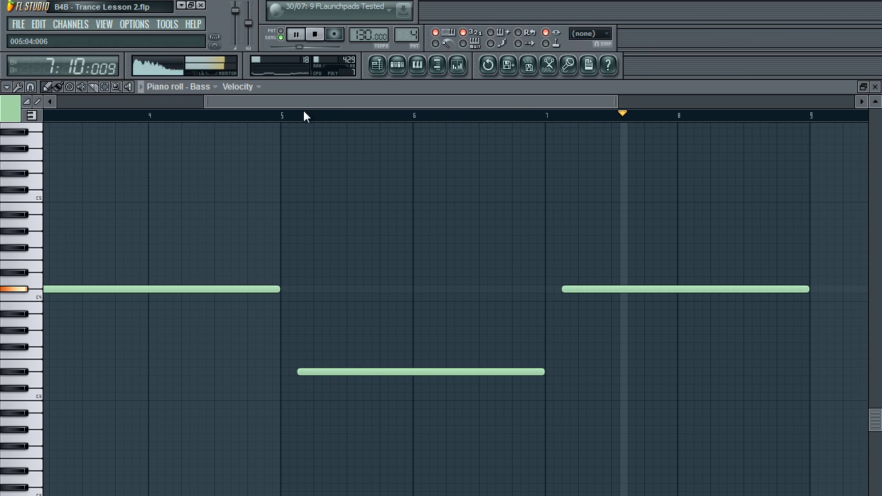
click(171, 102)
click(315, 35)
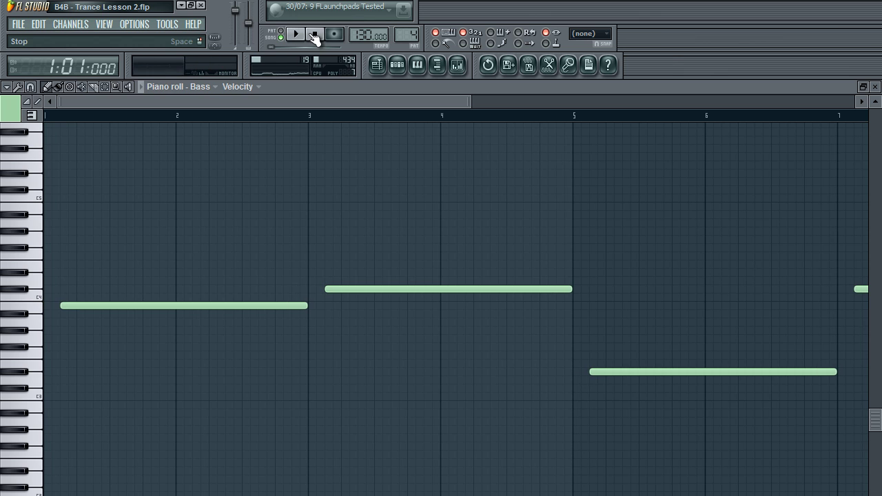
Adjust band 4 of the Bass track's Fruity Parametric EQ 2 to about -5.3 dB at 910 Hz and close the mixer
click(457, 64)
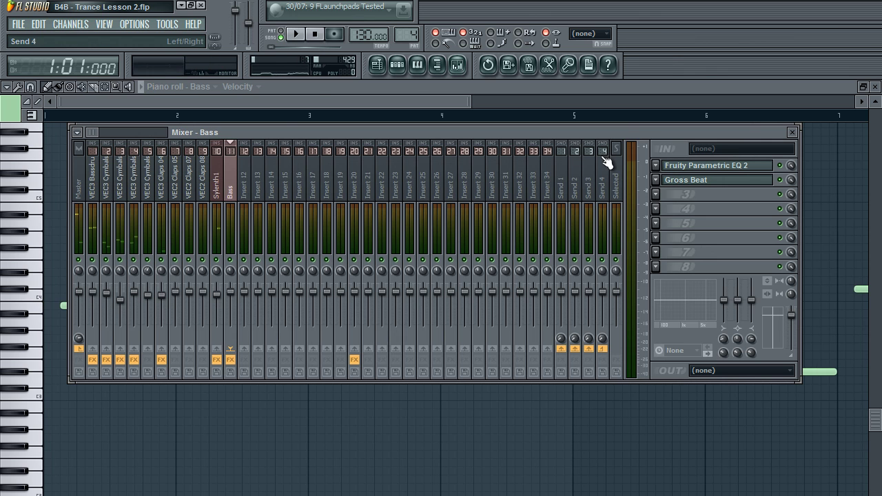
click(699, 171)
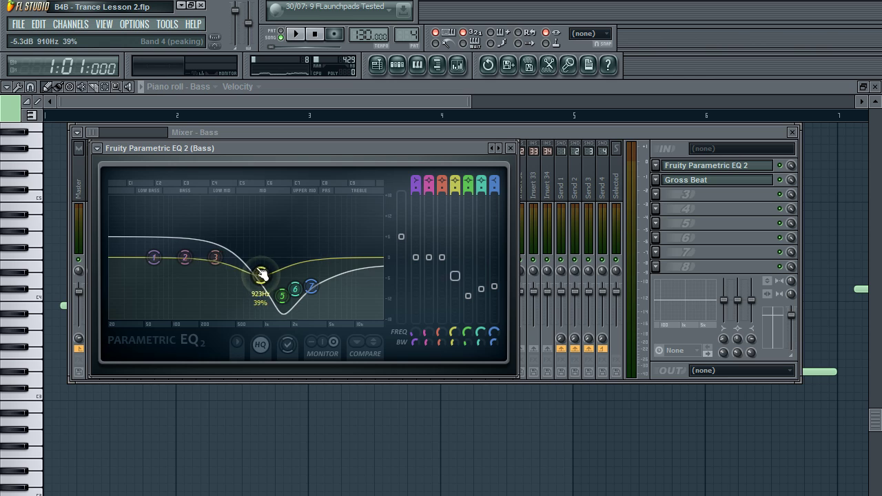
key(F9)
Replace the sustained bass notes in bars 1 to 4 with one short offbeat note per bar: B3, B3, C#4, C#4
drag(306, 306, 53, 346)
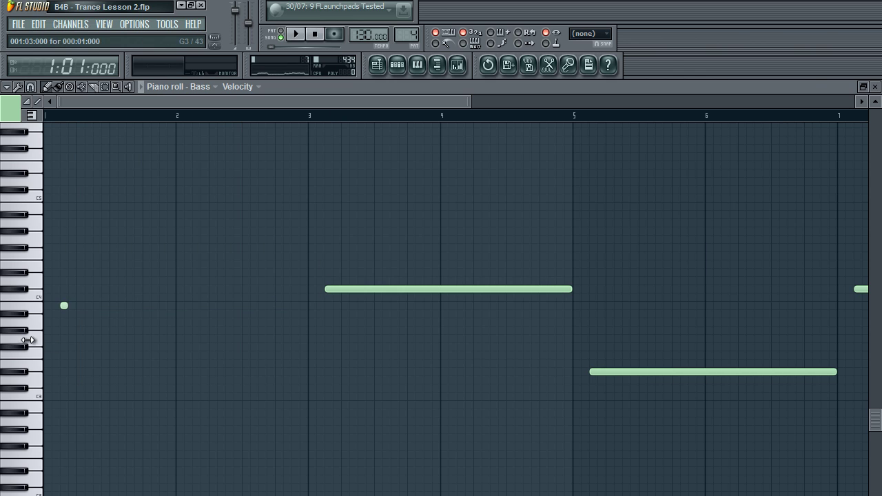
drag(66, 305, 133, 307)
click(262, 305)
right_click(350, 288)
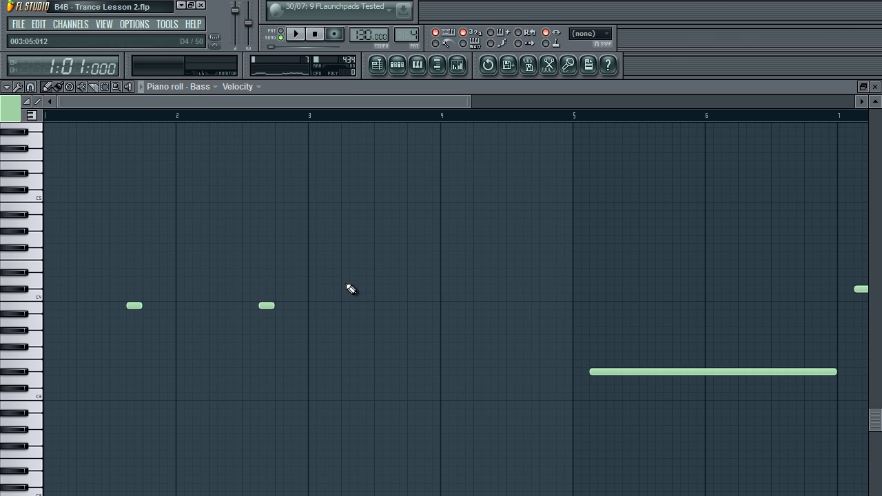
click(398, 290)
click(529, 289)
Replace the sustained bass notes in bars 5 to 8 with one short offbeat note per bar: D#3, D#3, C#4, C#4
scroll(341, 130, right, 3)
scroll(491, 240, right, 1)
right_click(334, 370)
click(322, 374)
click(458, 373)
right_click(543, 290)
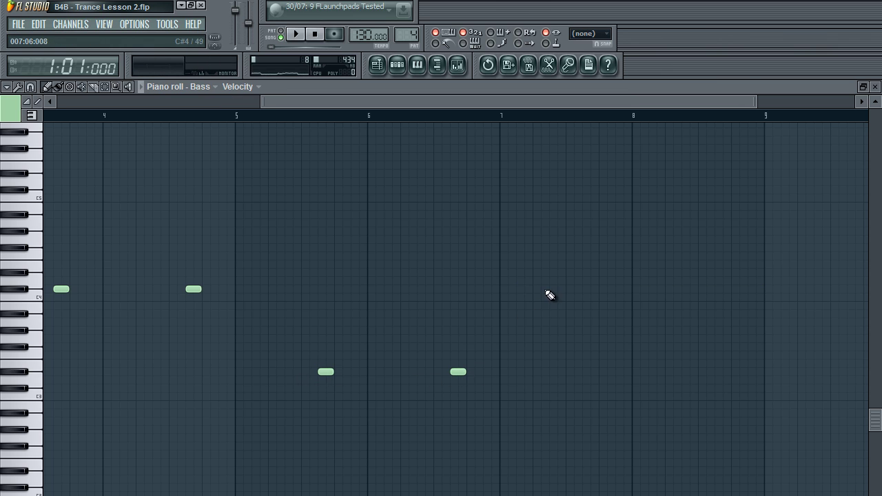
drag(549, 290, 587, 291)
click(722, 290)
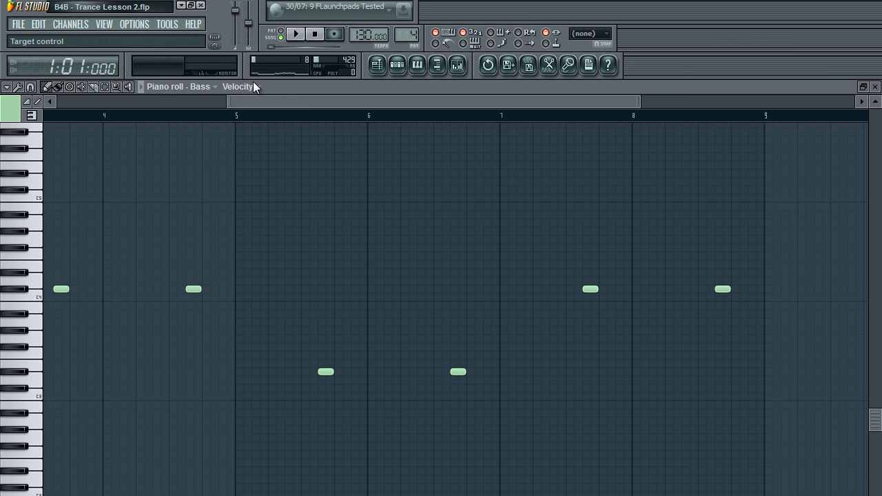
drag(265, 101, 75, 103)
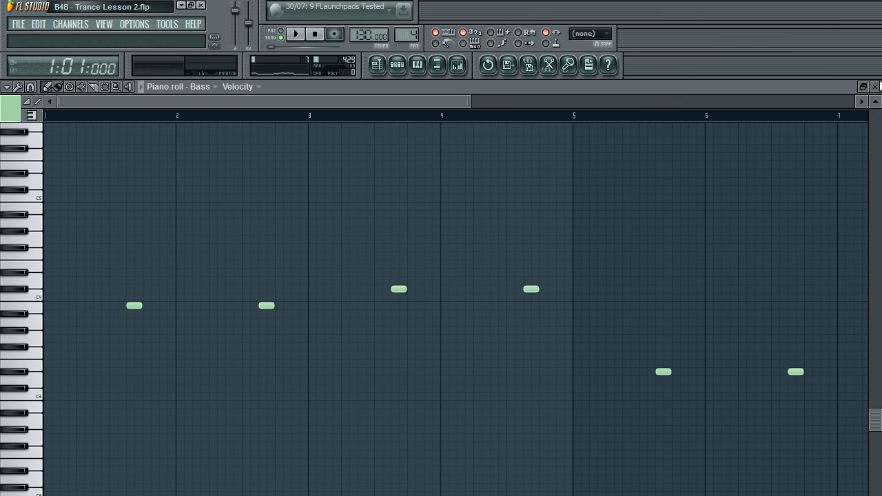
Close the piano roll and mixer, return to the playlist and select the empty Pattern 6
click(874, 86)
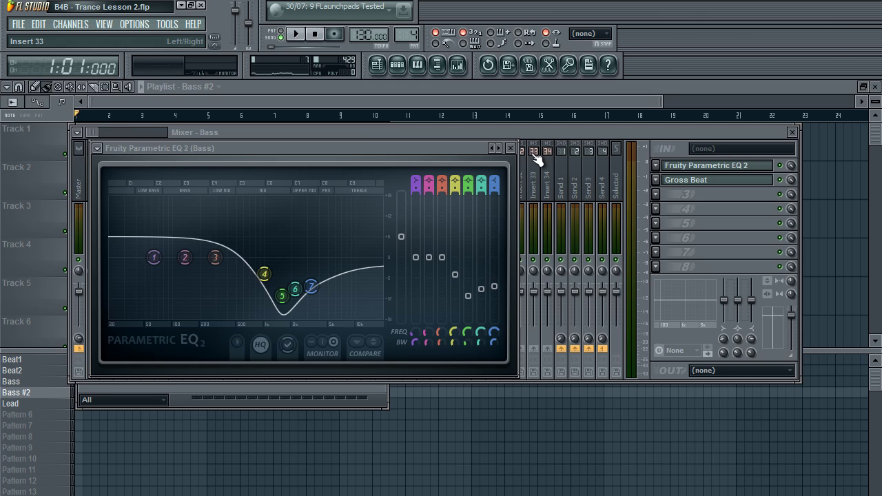
key(F12)
key(F5)
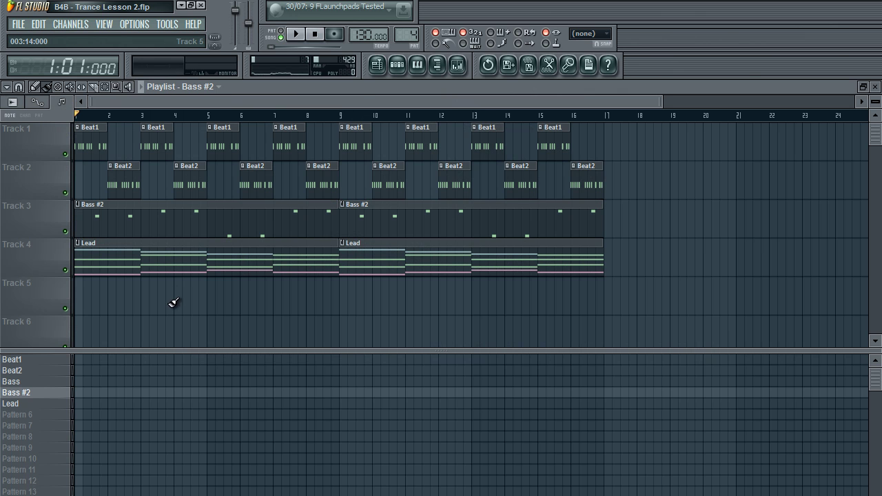
click(30, 405)
click(28, 415)
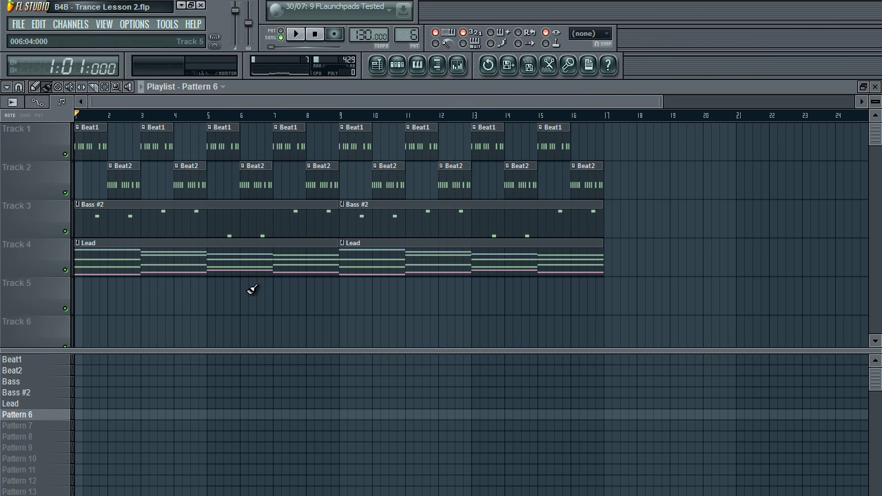
click(397, 64)
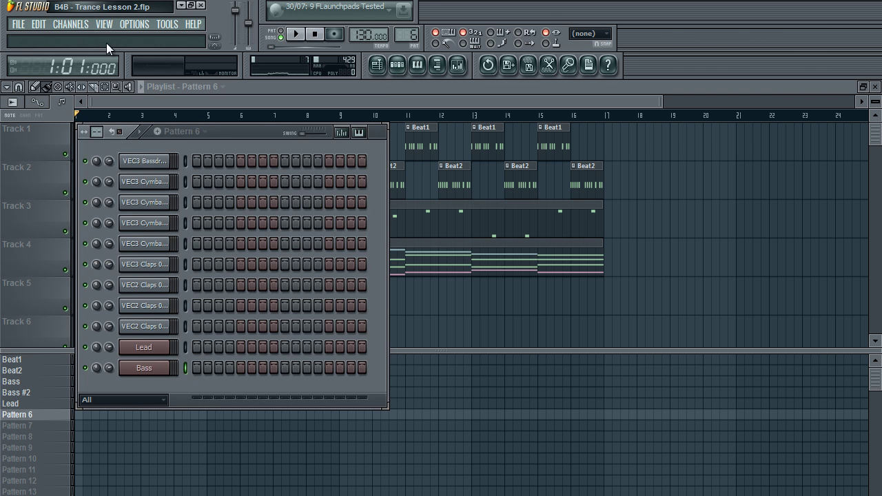
click(84, 25)
key(Escape)
click(298, 88)
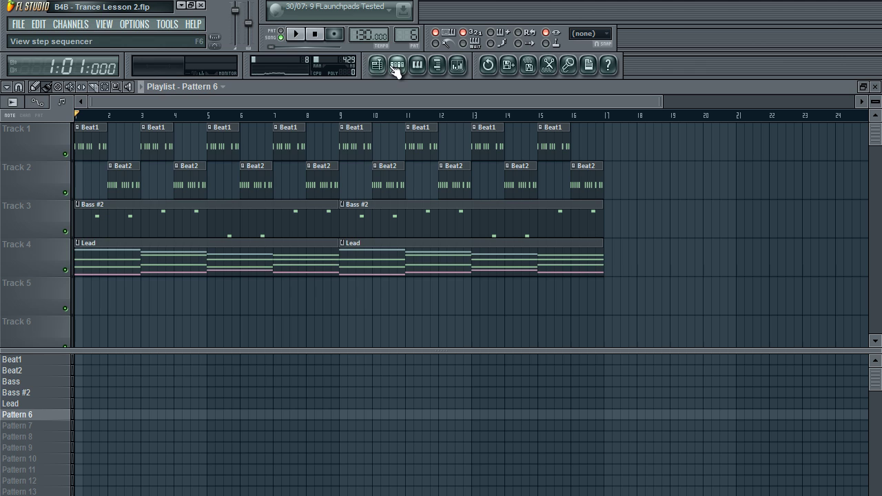
click(397, 64)
click(376, 67)
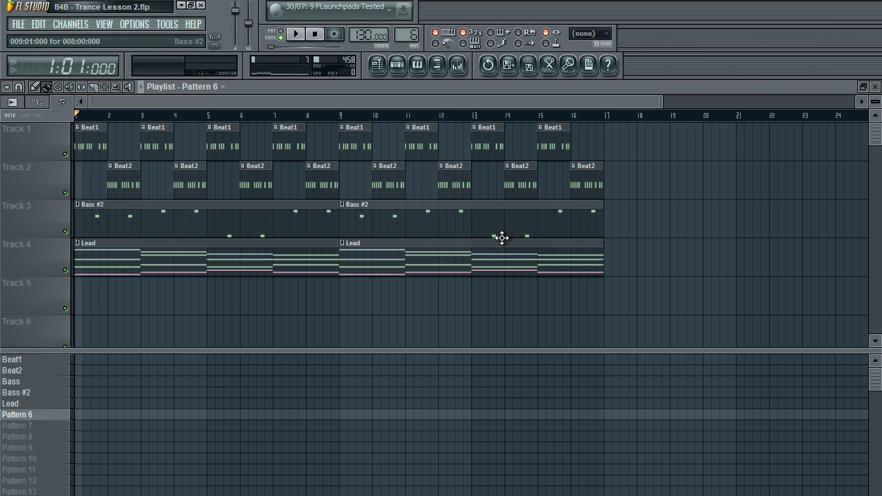
key(Page_Down)
key(Page_Up)
scroll(261, 310, down, 5)
scroll(262, 309, up, 5)
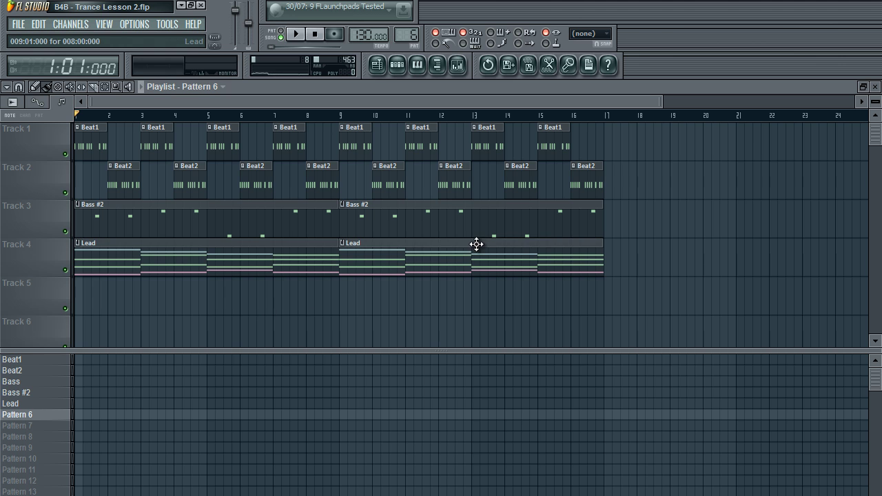
drag(375, 102, 530, 81)
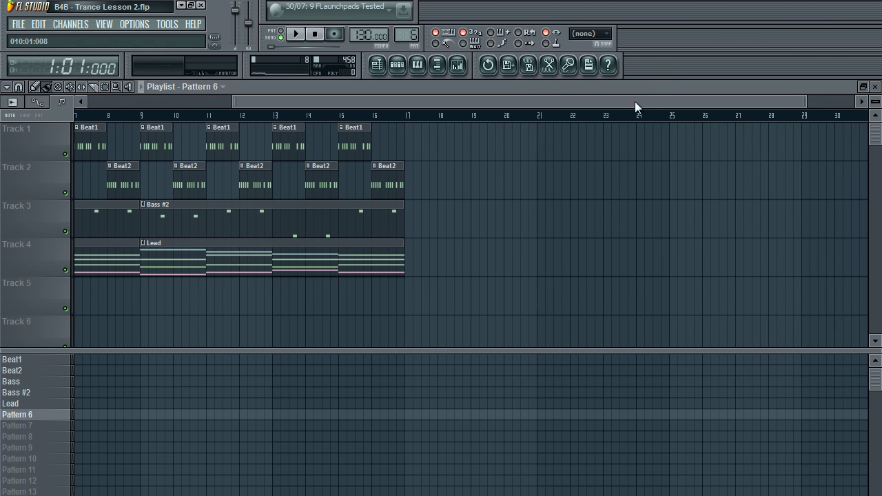
drag(635, 100, 793, 94)
drag(435, 102, 117, 102)
scroll(141, 215, down, 3)
scroll(140, 215, up, 3)
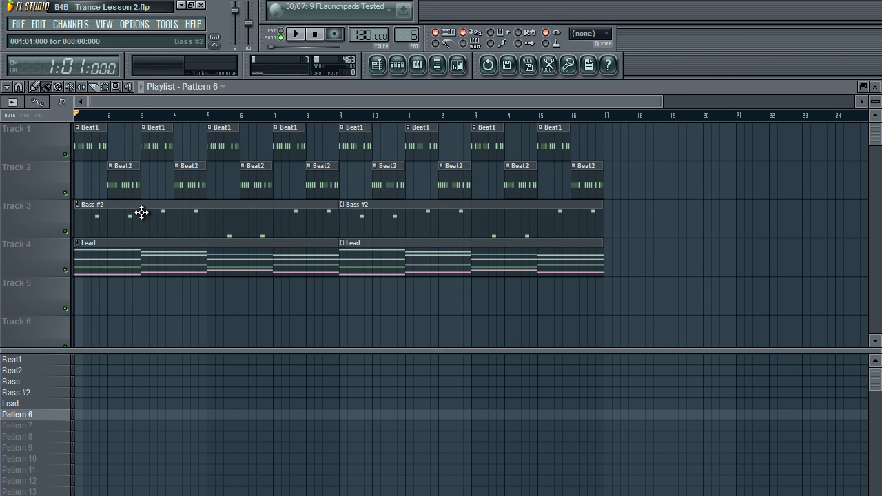
Enlarge the playlist's track area so that it extends down to Track 8
drag(140, 355, 134, 413)
scroll(154, 362, down, 3)
scroll(159, 357, up, 3)
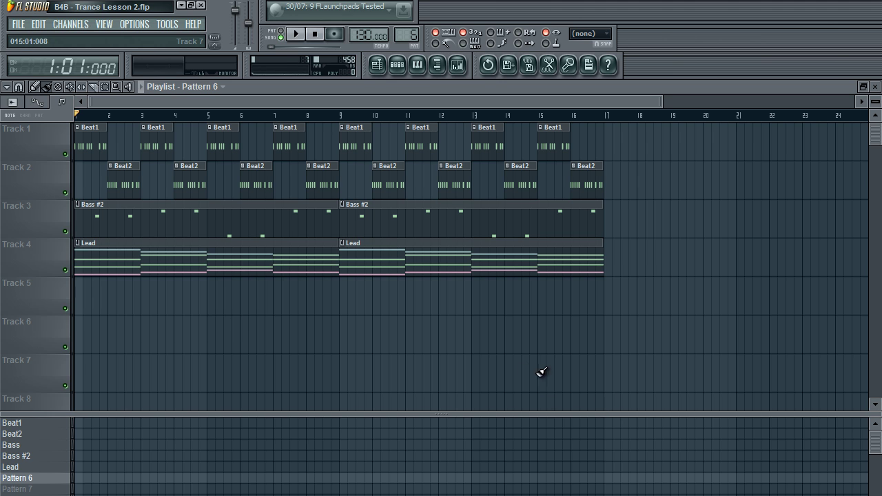
scroll(369, 317, down, 6)
scroll(366, 315, up, 6)
scroll(374, 313, down, 3)
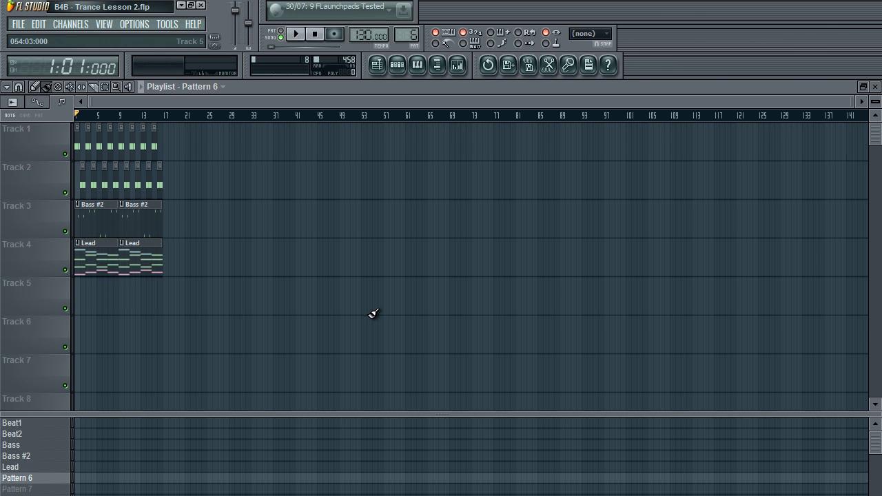
scroll(374, 313, up, 3)
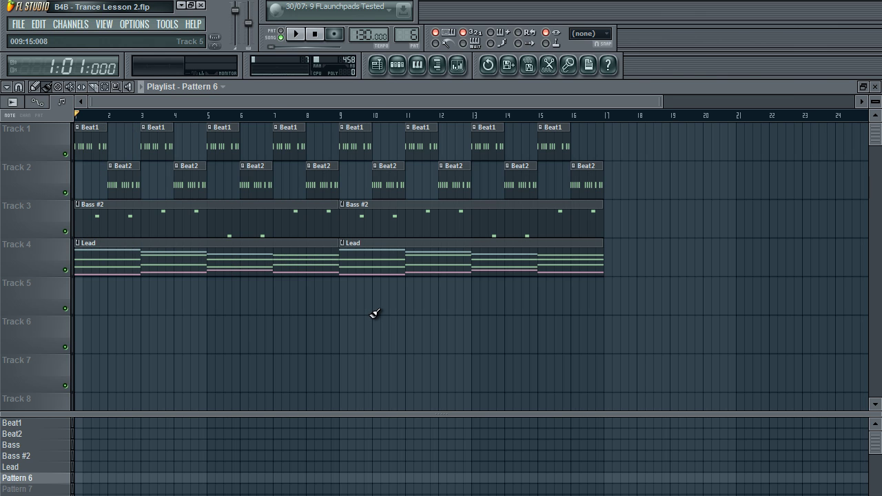
drag(281, 102, 331, 102)
drag(7, 196, 20, 207)
scroll(193, 321, down, 5)
scroll(194, 322, up, 5)
click(458, 65)
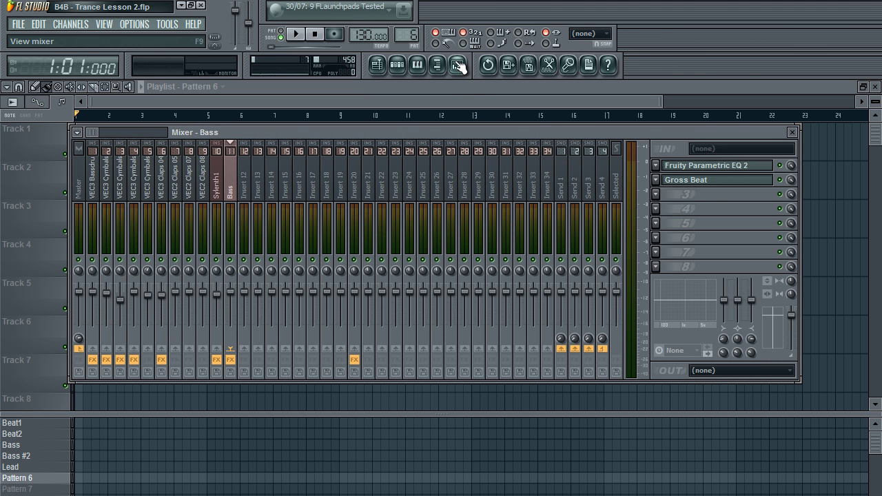
click(93, 176)
click(268, 99)
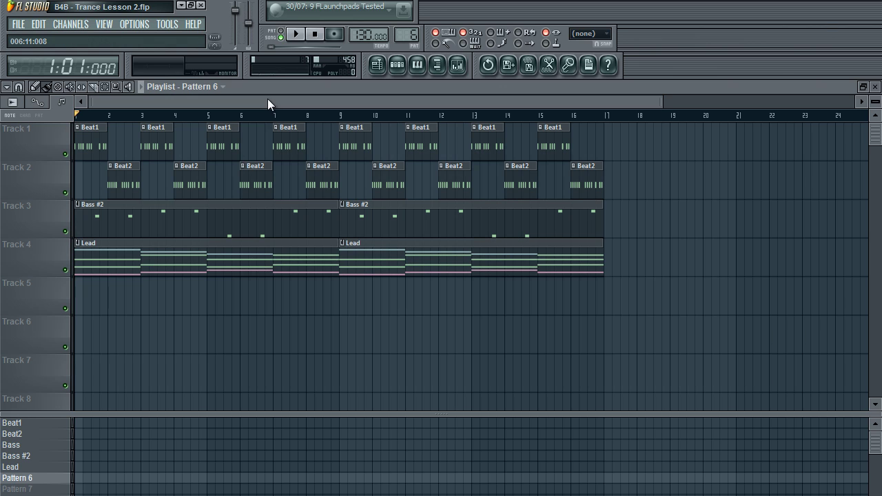